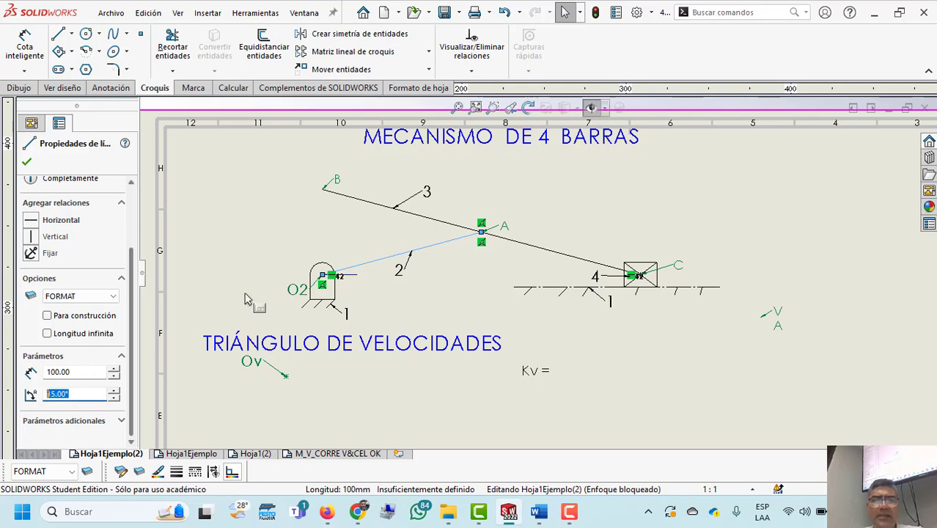
- Inspect the line properties of link 3's two segments, from A to C and from A to B
click(537, 252)
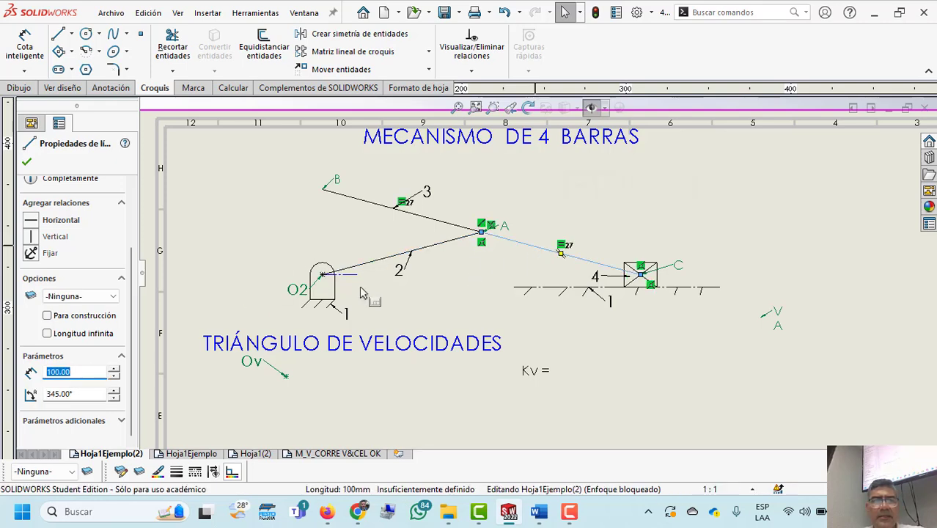
click(414, 215)
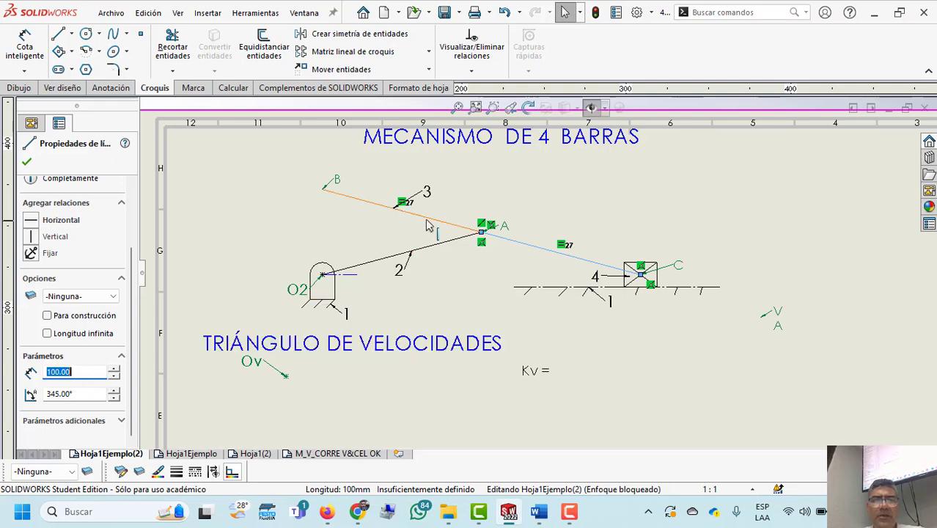
click(245, 255)
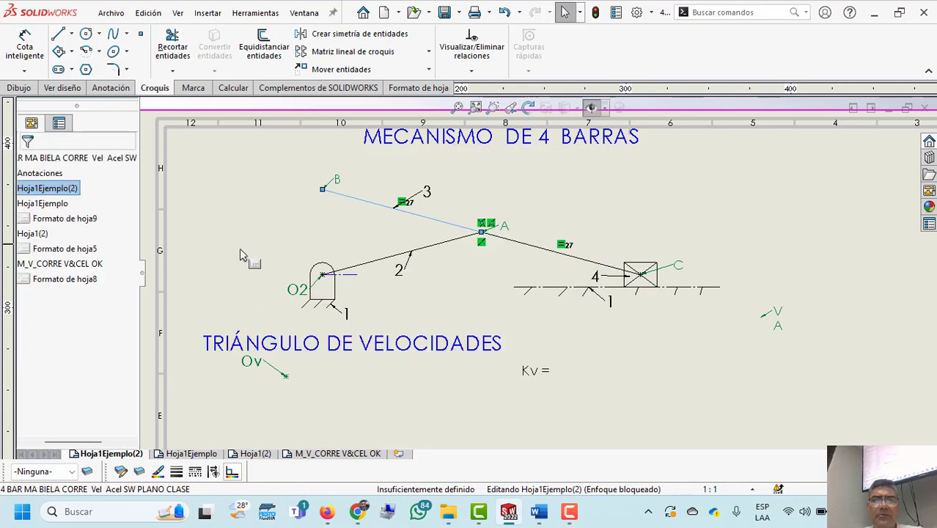
click(352, 276)
click(434, 313)
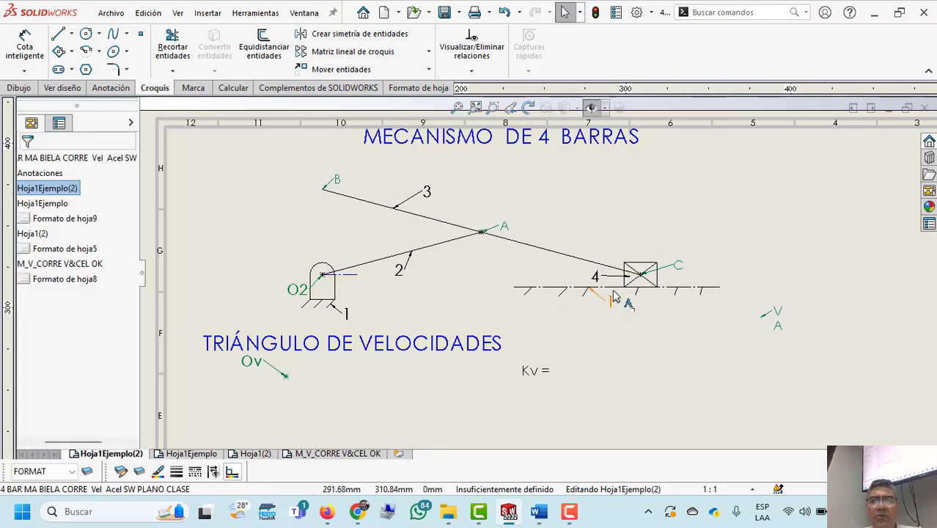
- Add a line reading "W2= 20RAD/S" to the Kv note, separated from the first line by a blank line
middle_drag(700, 253, 700, 198)
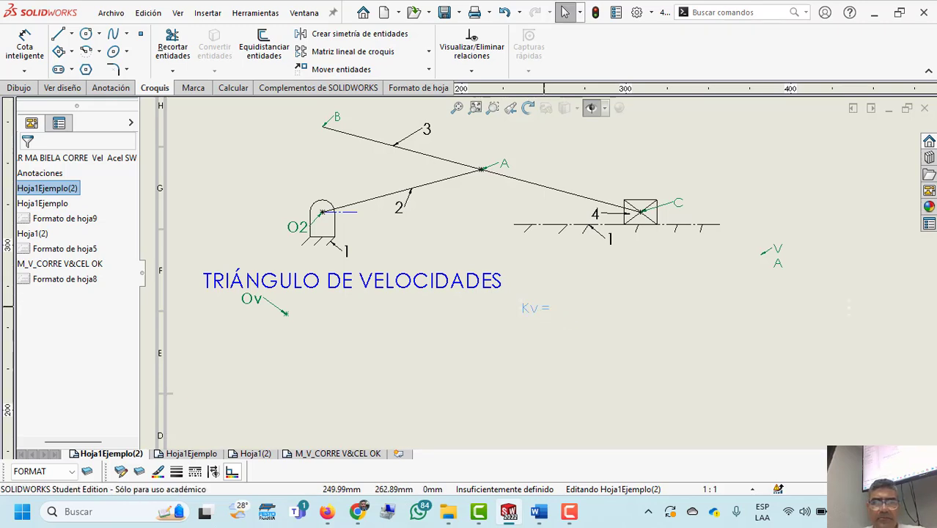
double_click(535, 308)
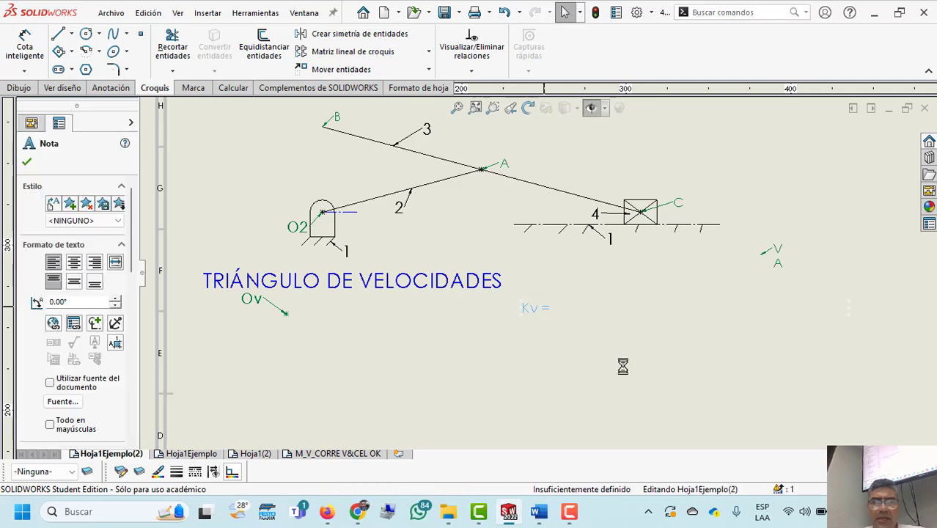
click(572, 318)
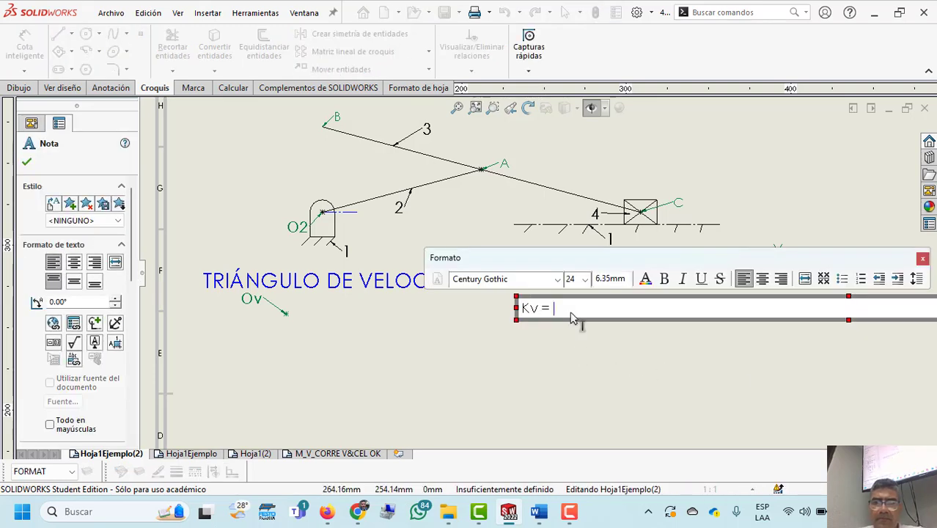
key(Return)
key(Return)
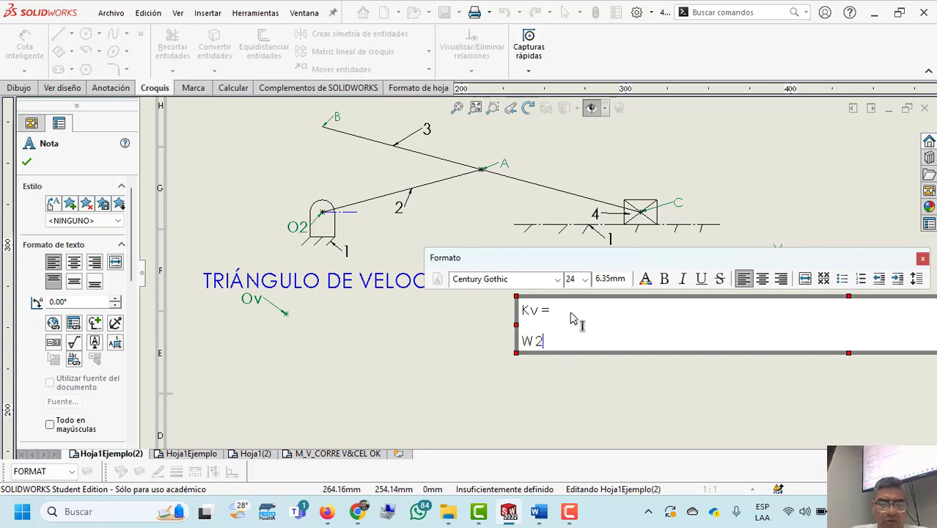
text(W 2= )
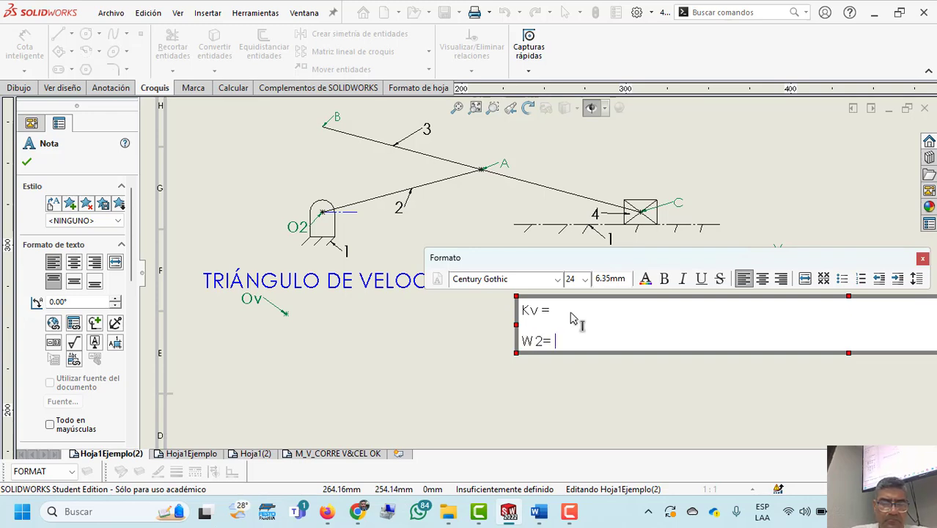
text(20)
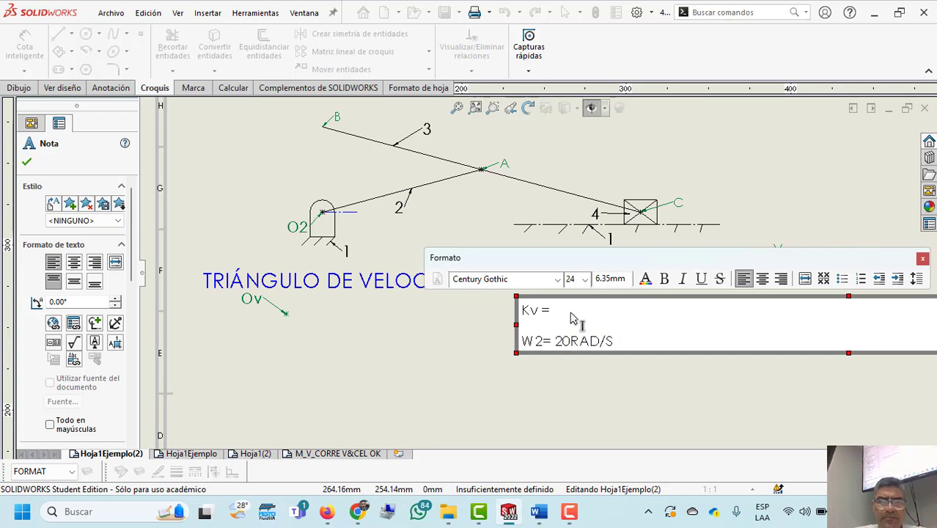
text(RAD/S)
key(Return)
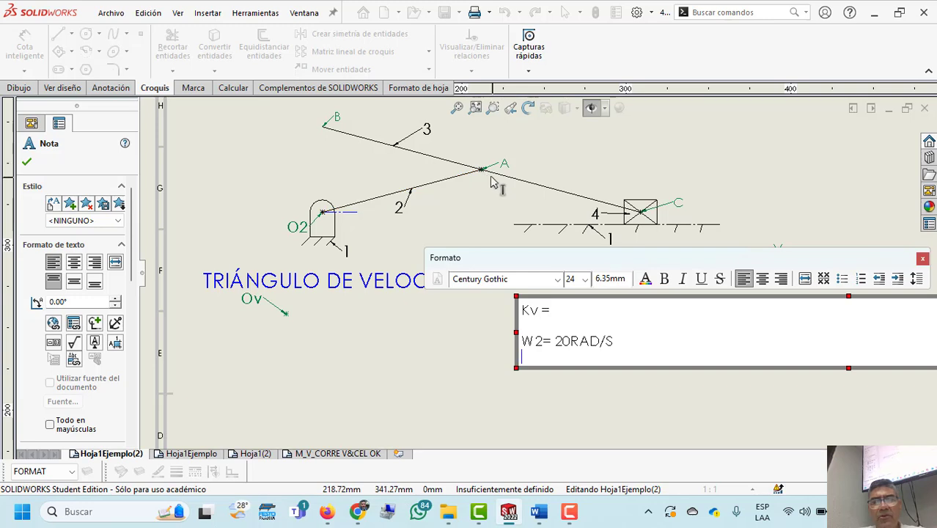
click(546, 159)
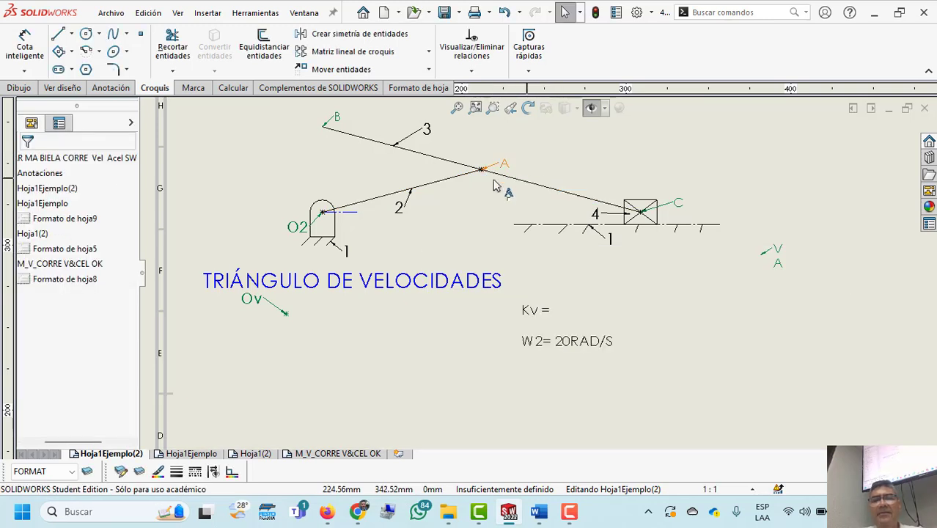
- Sketch a construction line about 41 mm long from point A, sloping down between link 2 and the slider
click(71, 34)
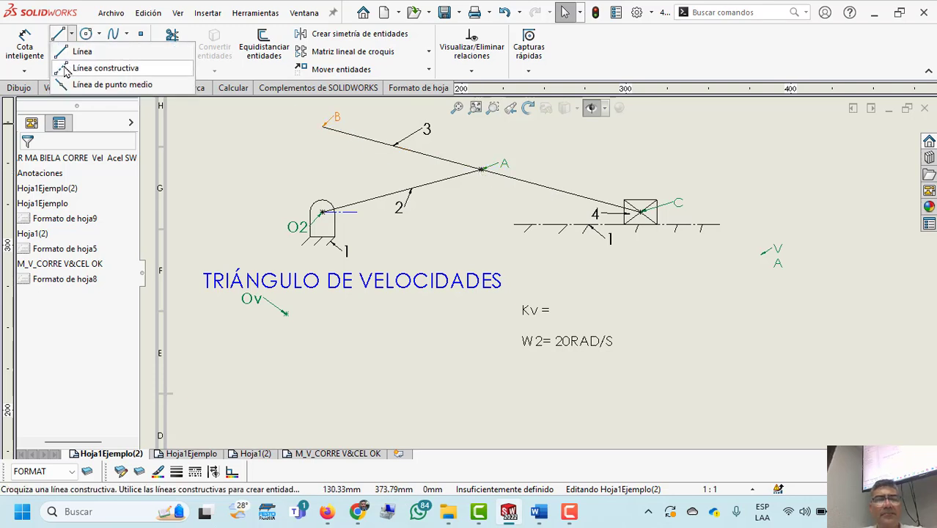
click(105, 67)
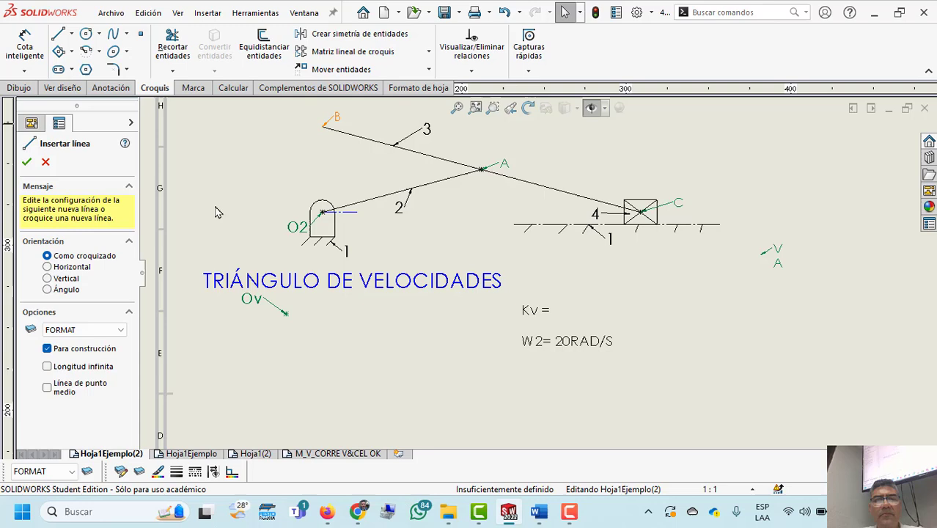
click(481, 171)
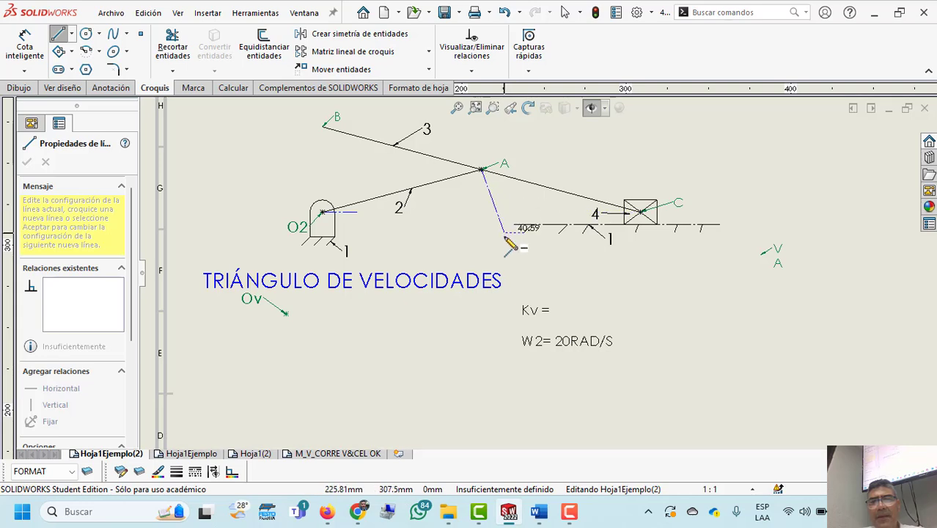
click(505, 232)
key(Escape)
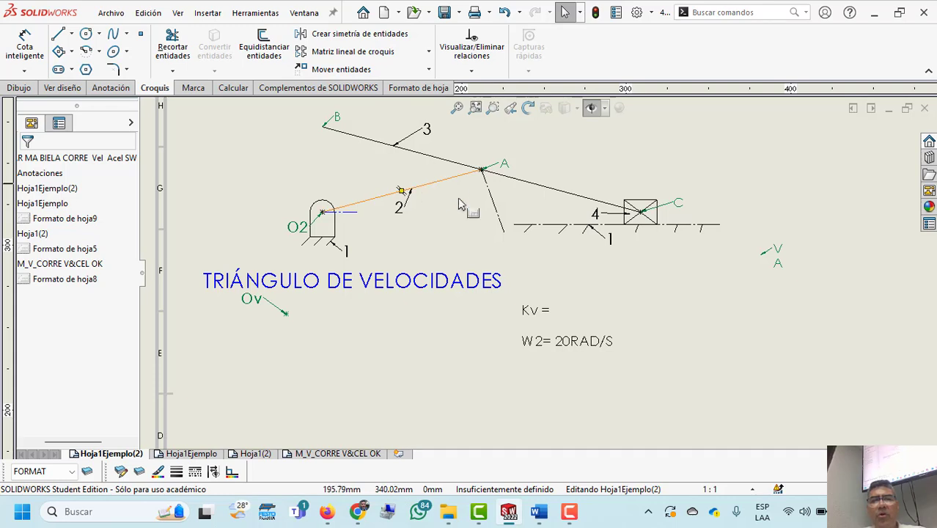
- Make the construction line from A perpendicular to link 2
click(493, 204)
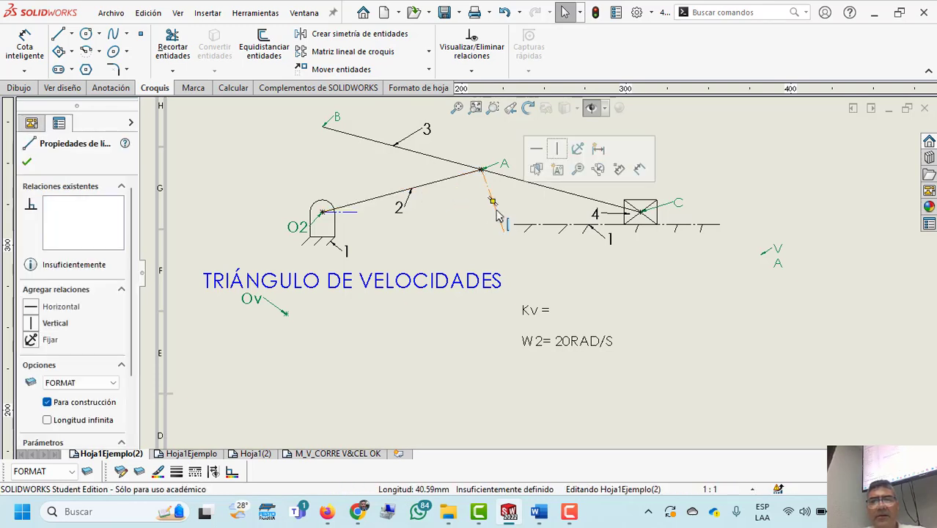
ctrl+click(458, 176)
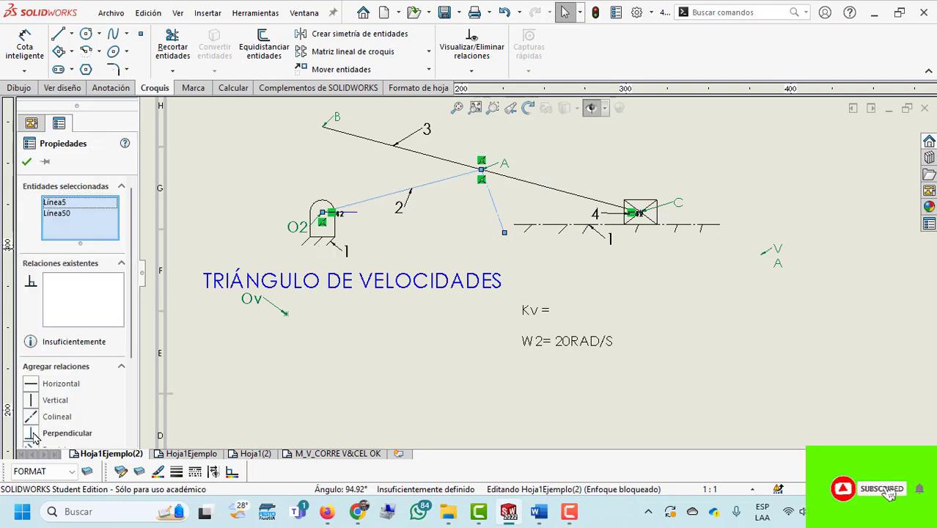
click(37, 434)
click(27, 162)
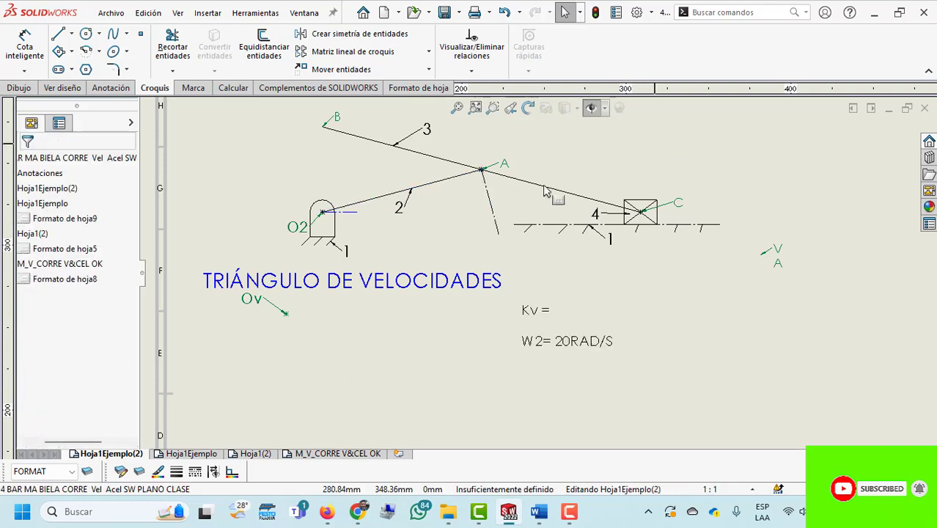
- Assign the construction line perpendicular to link 2 to the VA layer
click(493, 217)
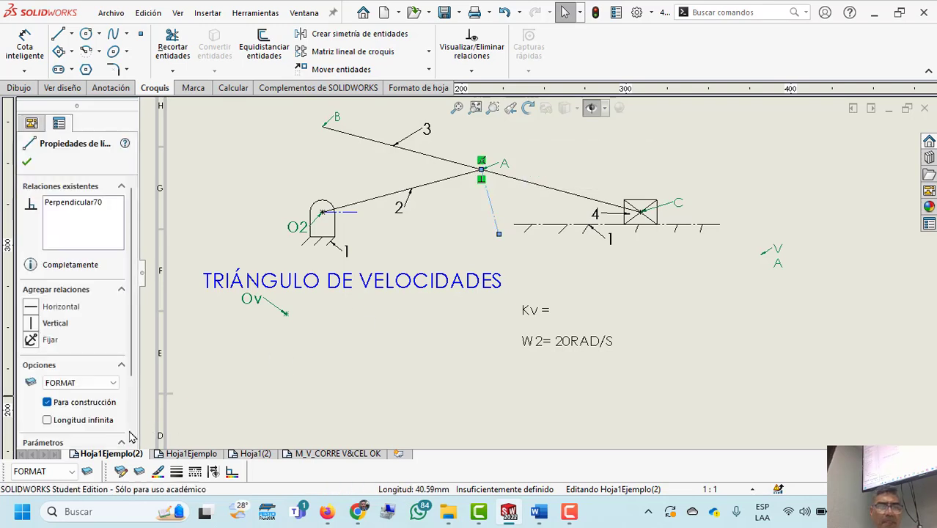
click(71, 471)
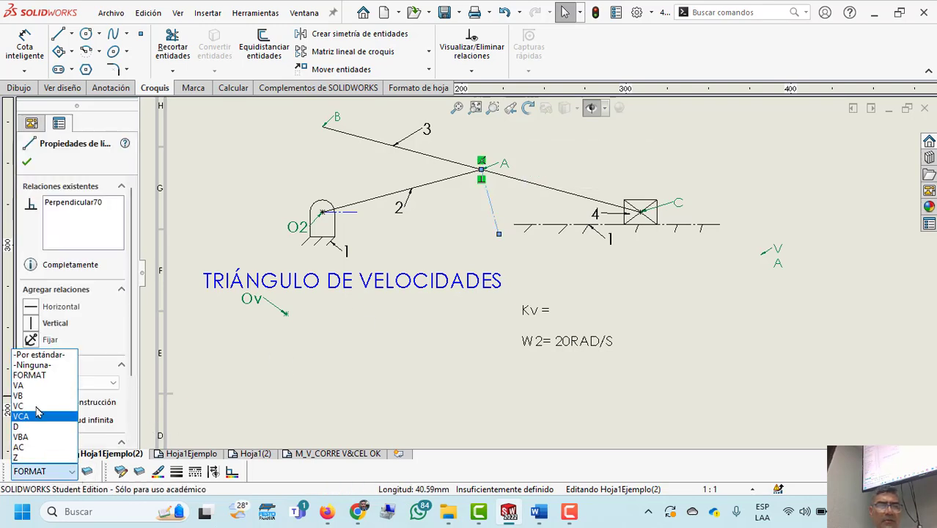
click(22, 385)
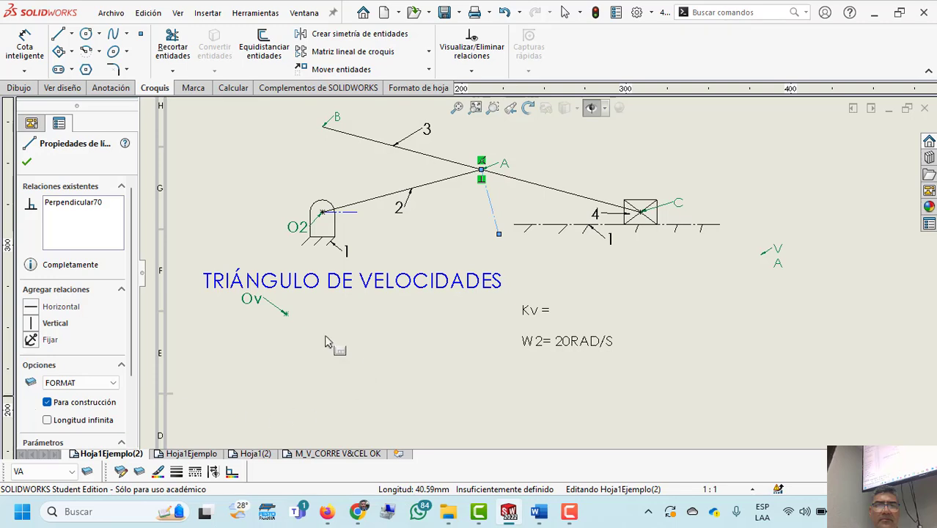
click(28, 162)
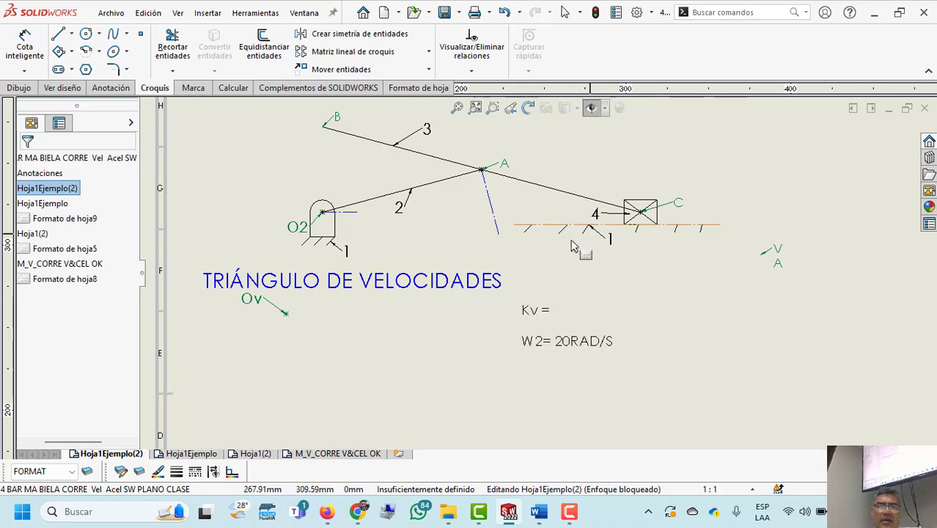
- Attach the VA note's leader to the perpendicular line at A and place its text beside that line
click(773, 257)
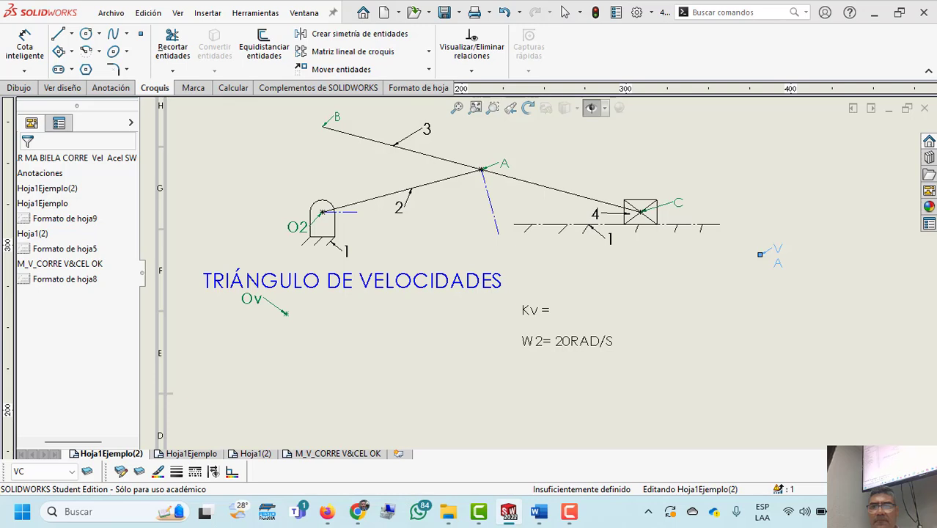
click(908, 247)
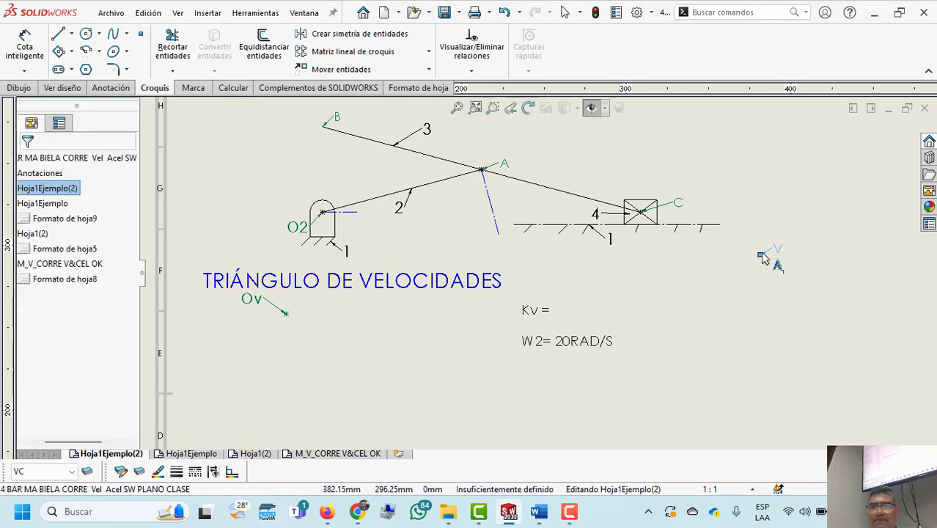
drag(764, 262, 491, 207)
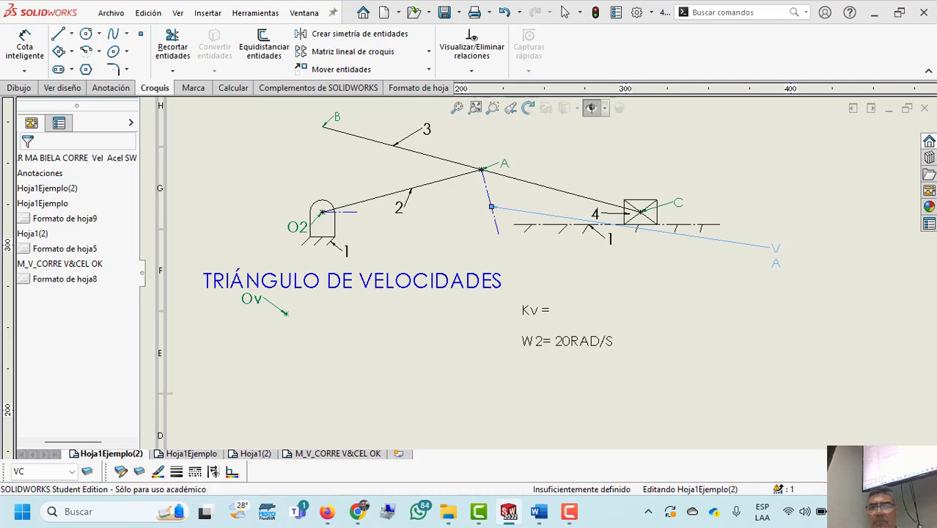
drag(774, 260, 519, 218)
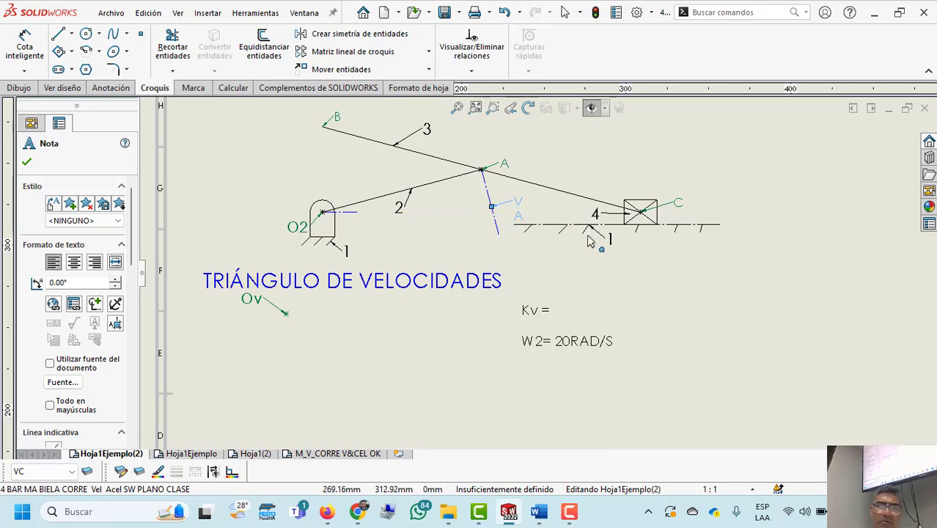
- Widen the VA note's text box so that its text fits on one line
double_click(520, 211)
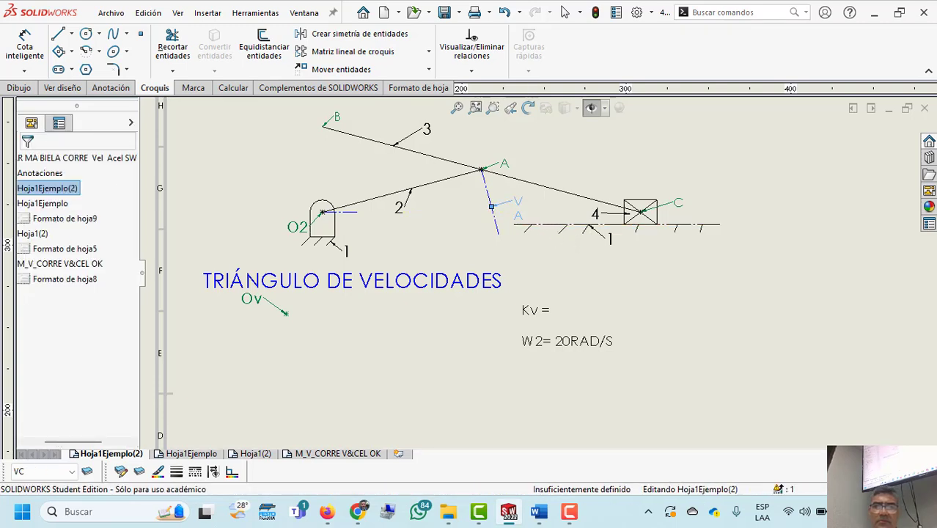
double_click(518, 209)
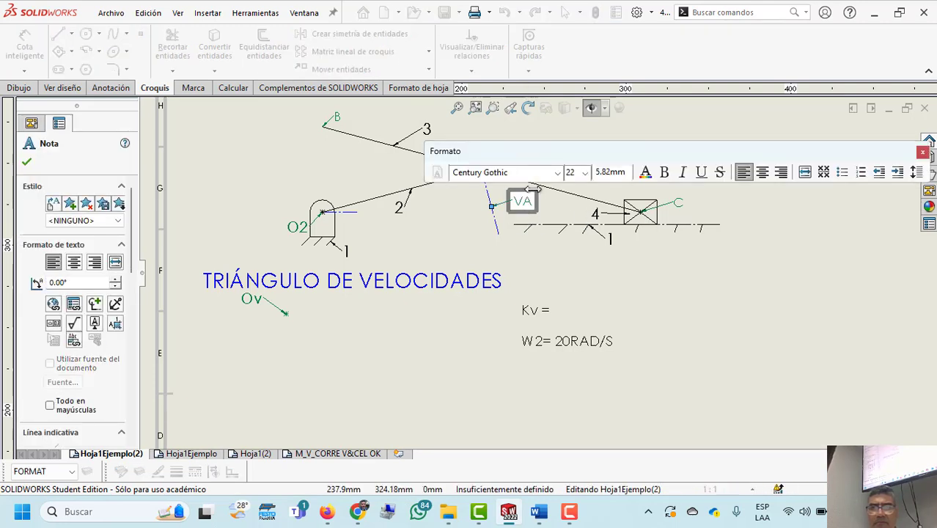
click(733, 253)
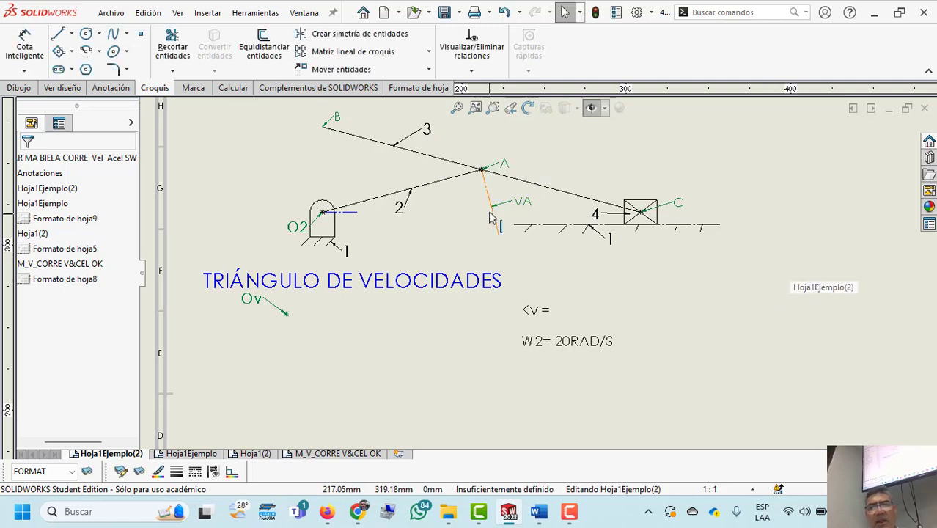
- Add a line starting with VA to the Kv and W2 note, one blank line below the W2 value
click(561, 344)
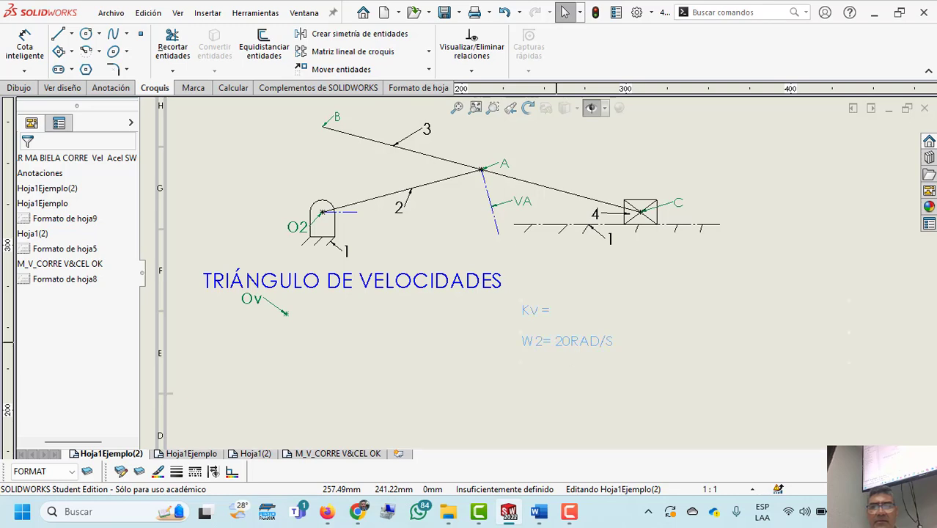
double_click(550, 343)
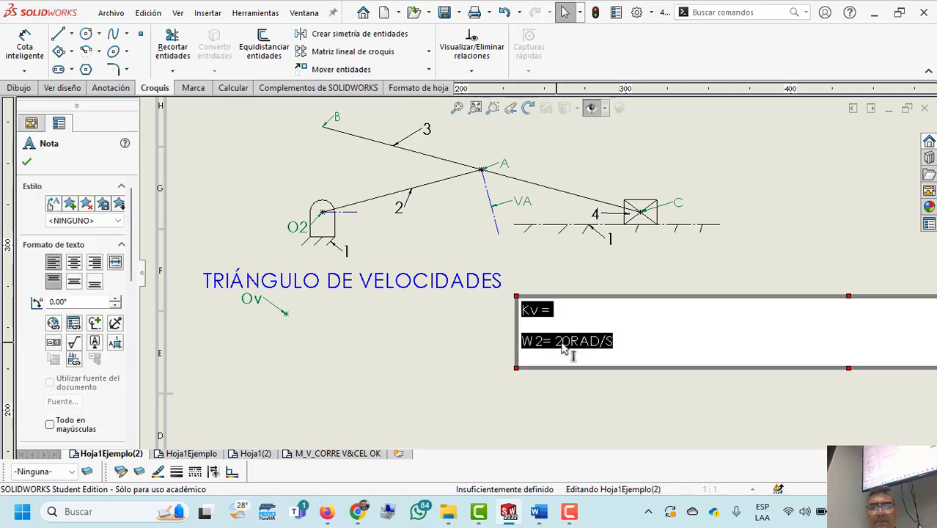
click(625, 348)
key(Return)
key(Return)
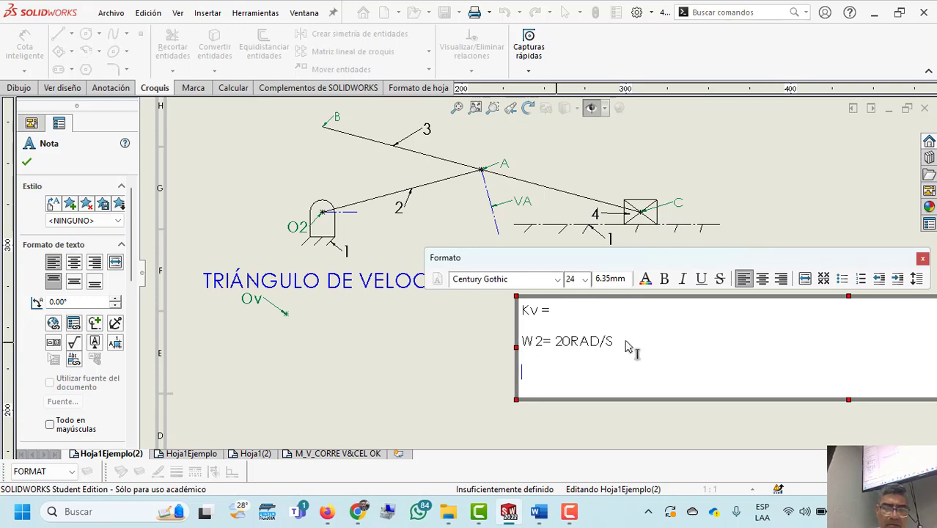
text(va)
key(BackSpace)
key(BackSpace)
text(VA)
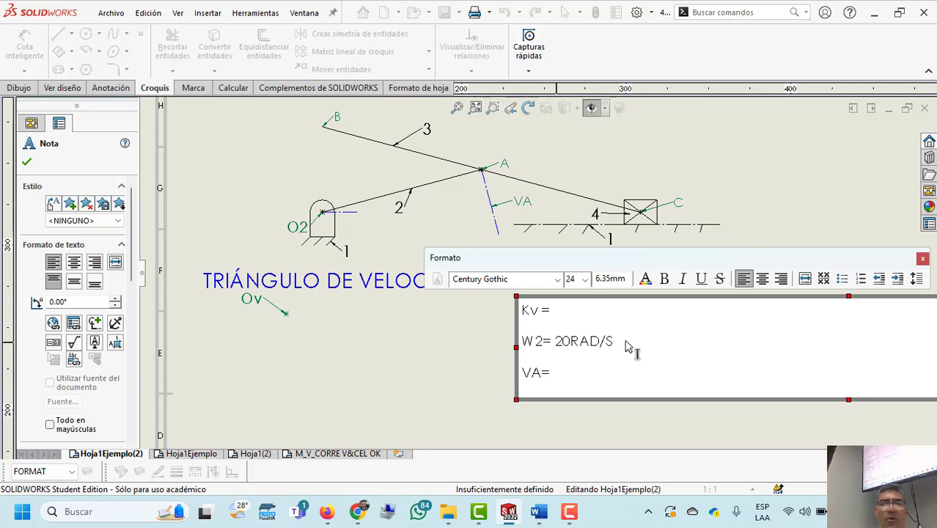
- Write the velocity formula "= w2 * O2A =" after VA in the note
text(= w2 +)
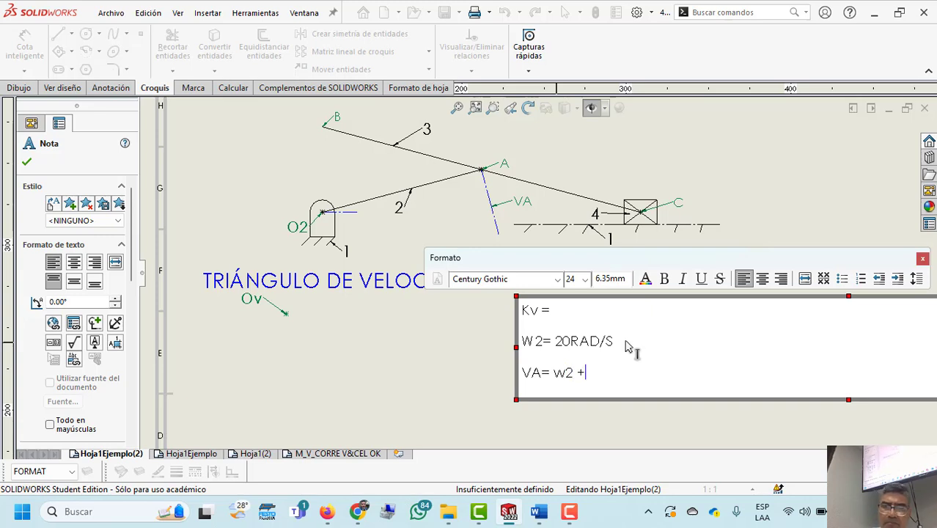
key(BackSpace)
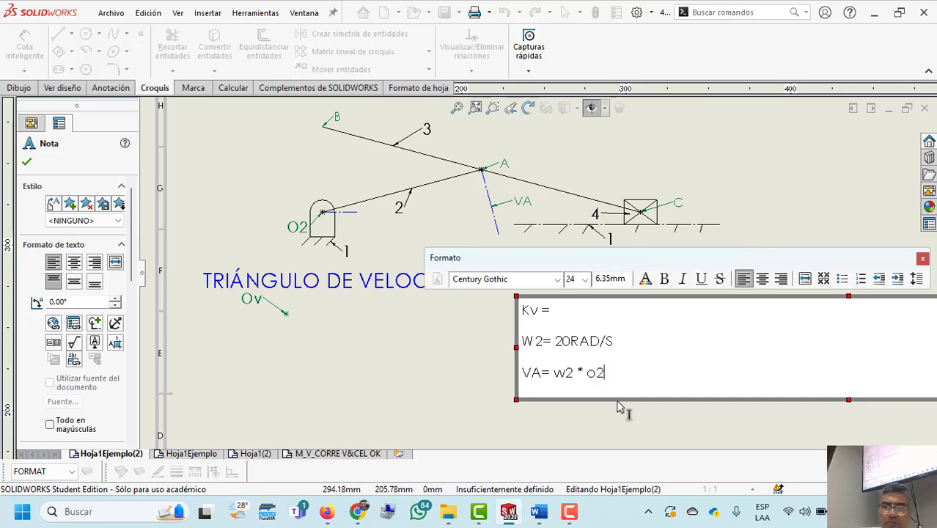
key(BackSpace)
key(BackSpace)
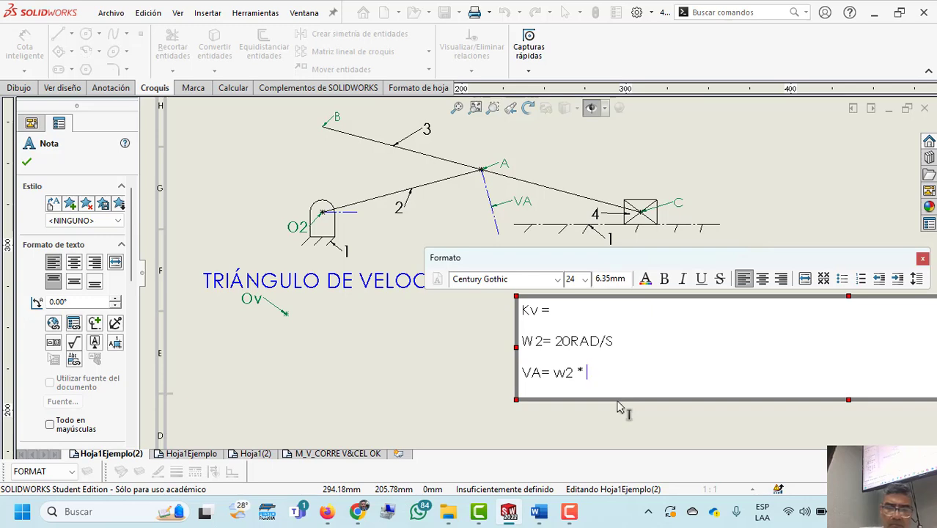
text(O2A )
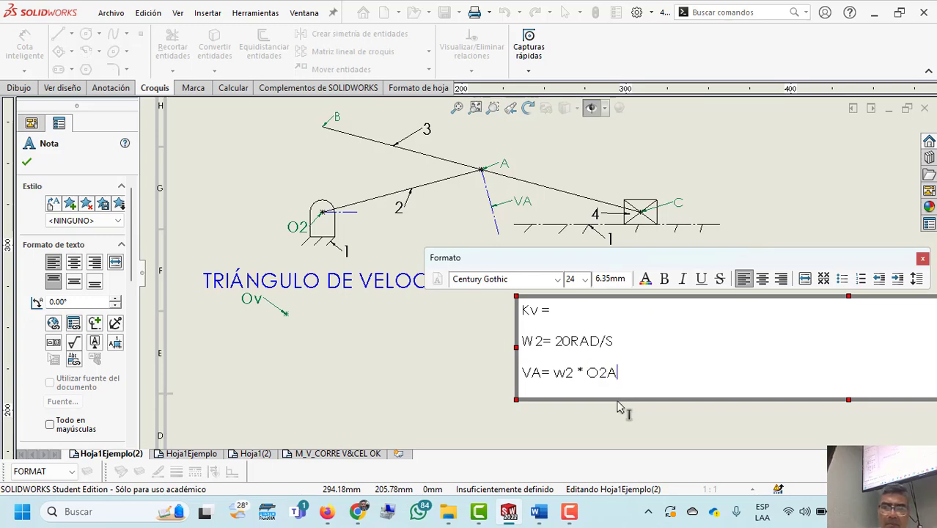
text(=)
- Complete the VA line with a copy of the W2 value and the result: "20RAD/S * 0.1 m = 2m/s"
drag(620, 341, 562, 346)
key(ctrl+c)
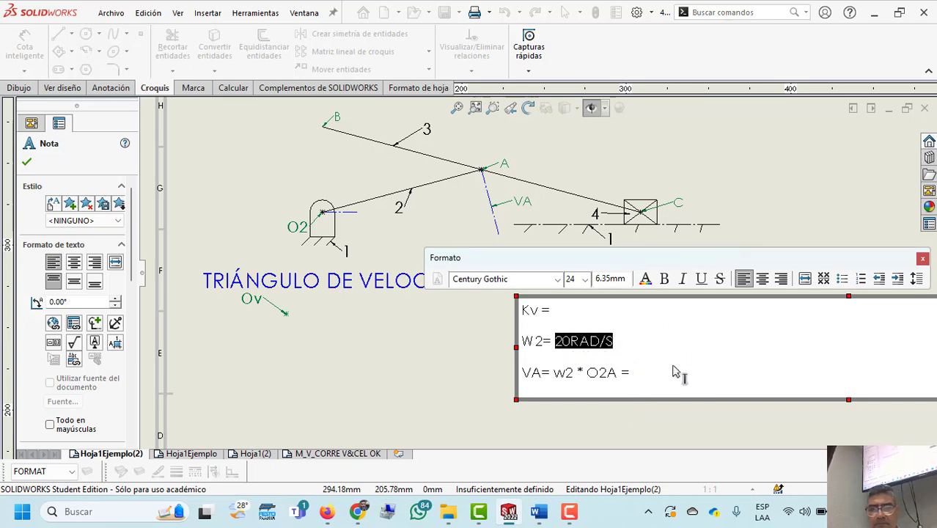
click(667, 377)
key(ctrl+v)
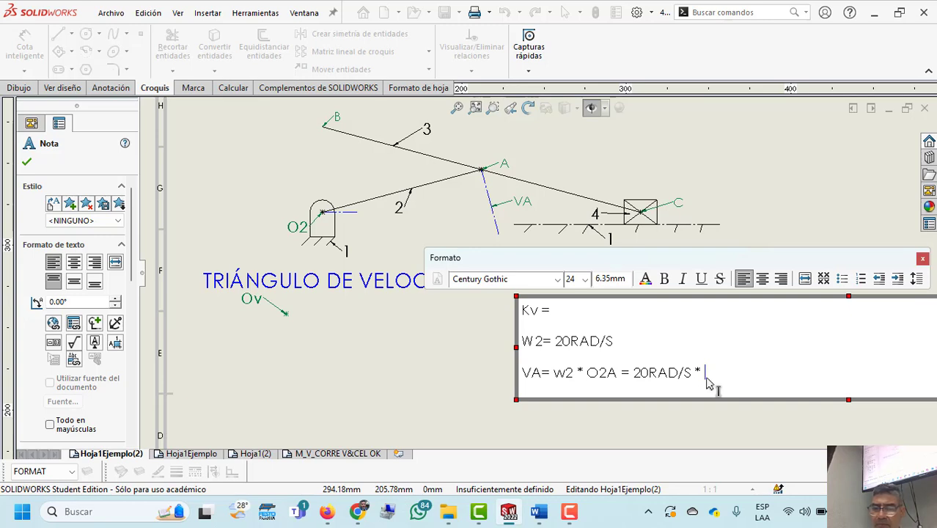
text(.1)
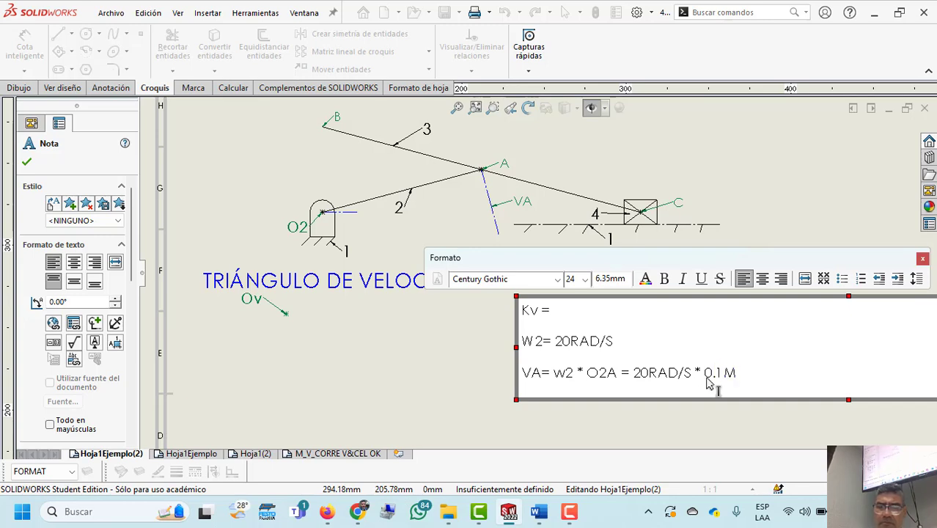
text( m )
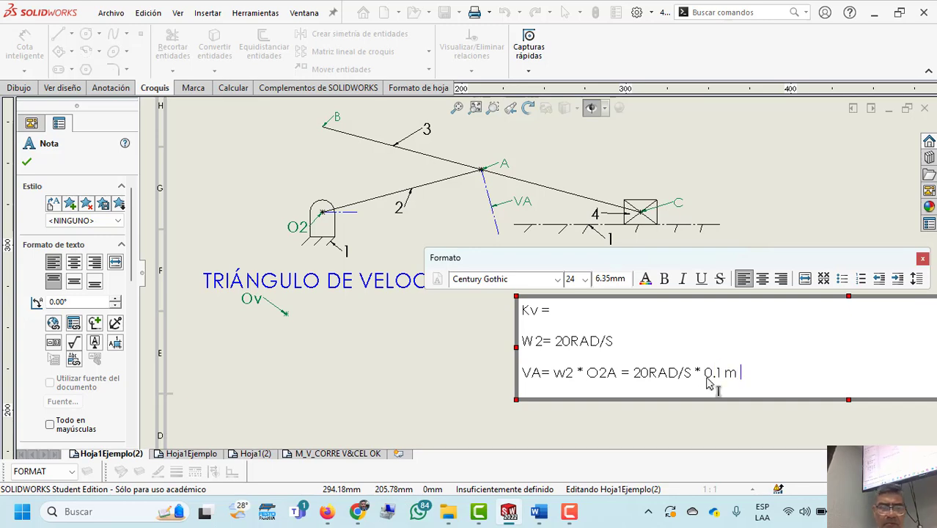
text(= 2m/s)
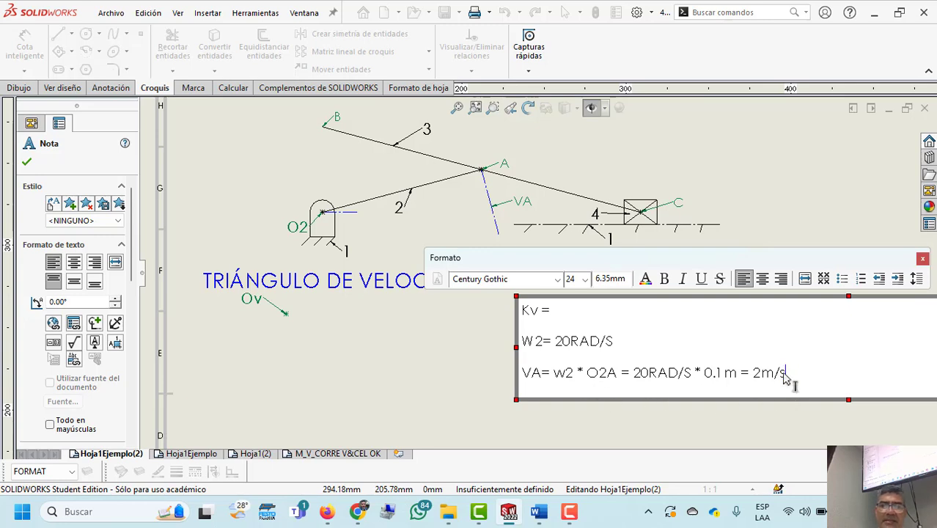
- Define the velocity scale in the note's Kv line as "Vi real/ Vi gráfica ="
click(559, 314)
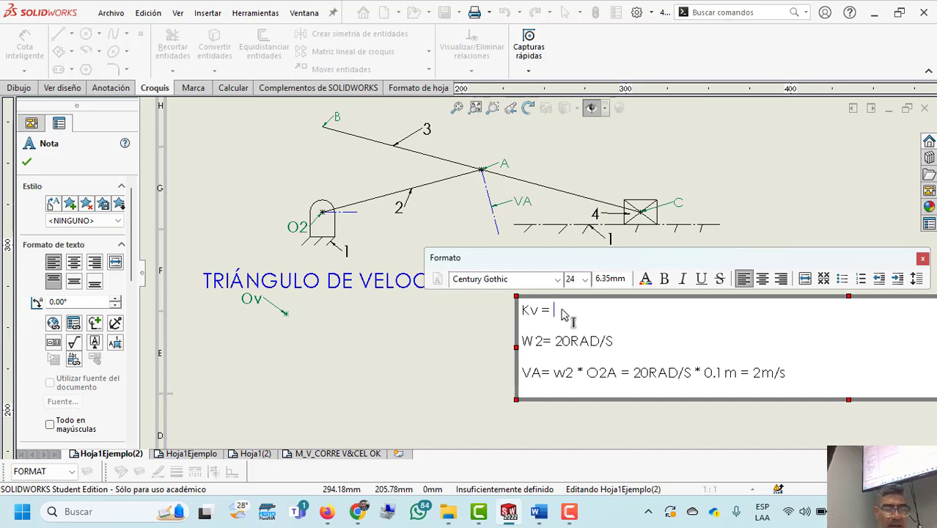
text(Vi)
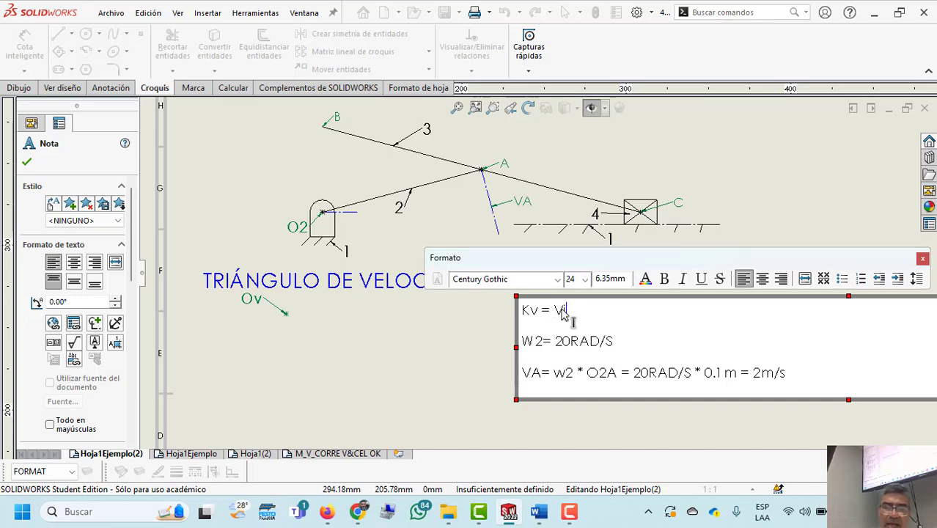
text( real)
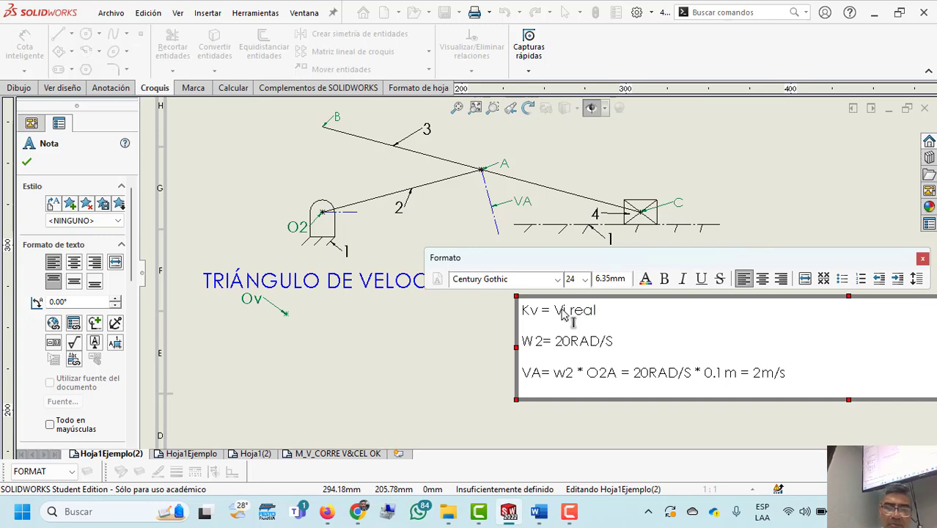
text(/ Vi)
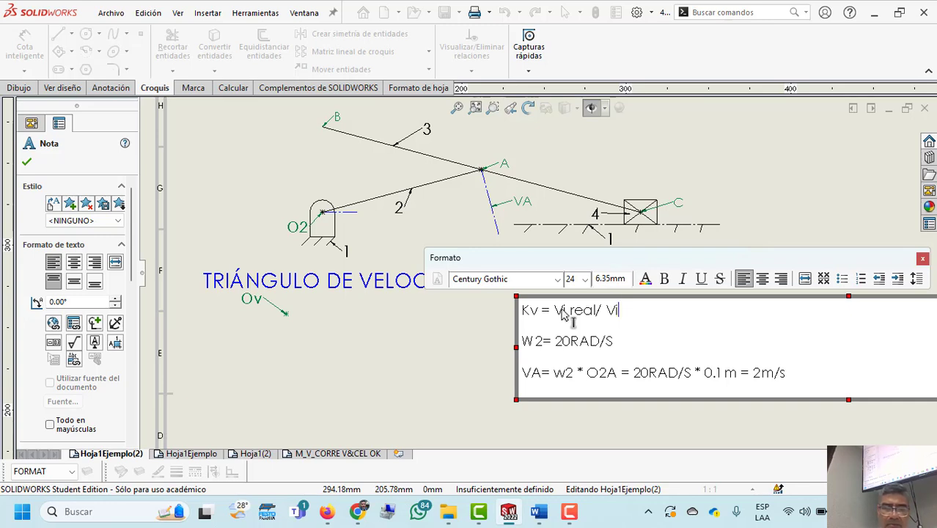
text( gráfica =)
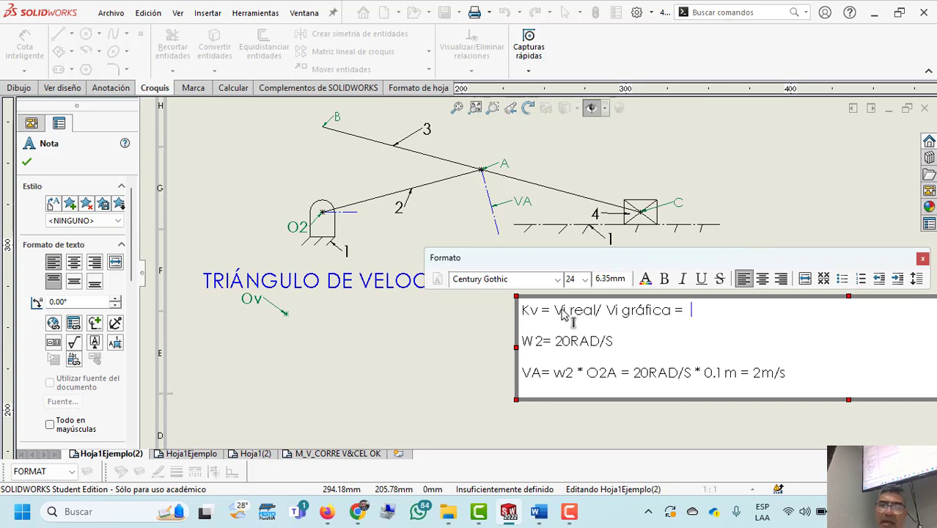
- Complete the Kv line with the copied VA result over the graphic length: "(2m/s) / 100mm"
text(()
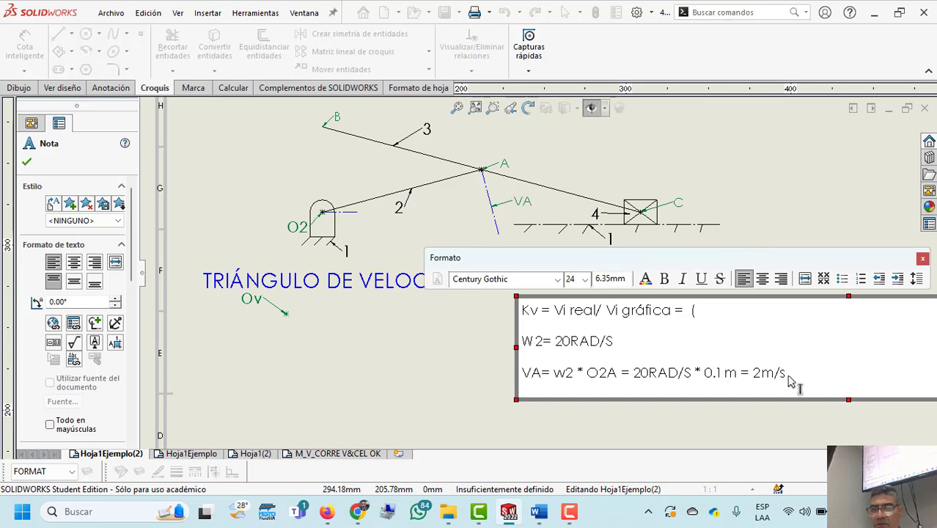
drag(790, 374, 755, 375)
key(ctrl+c)
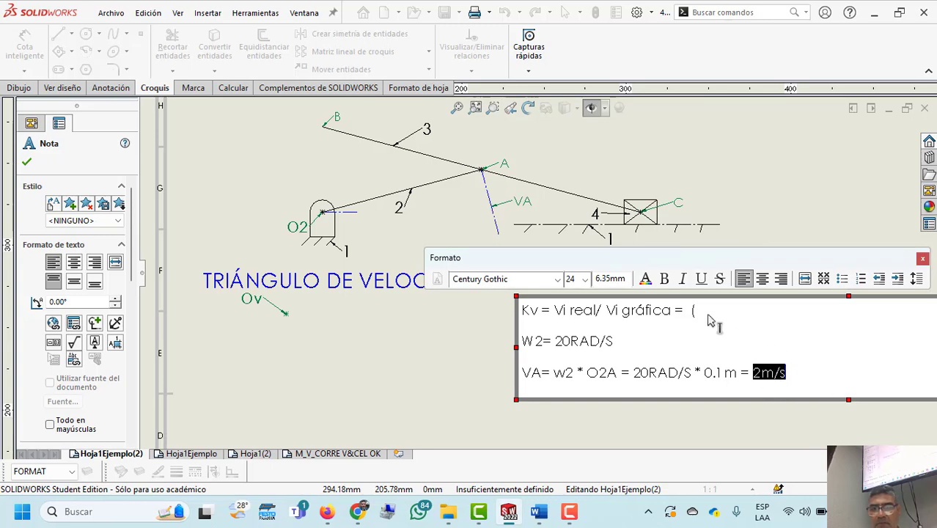
click(705, 321)
key(ctrl+v)
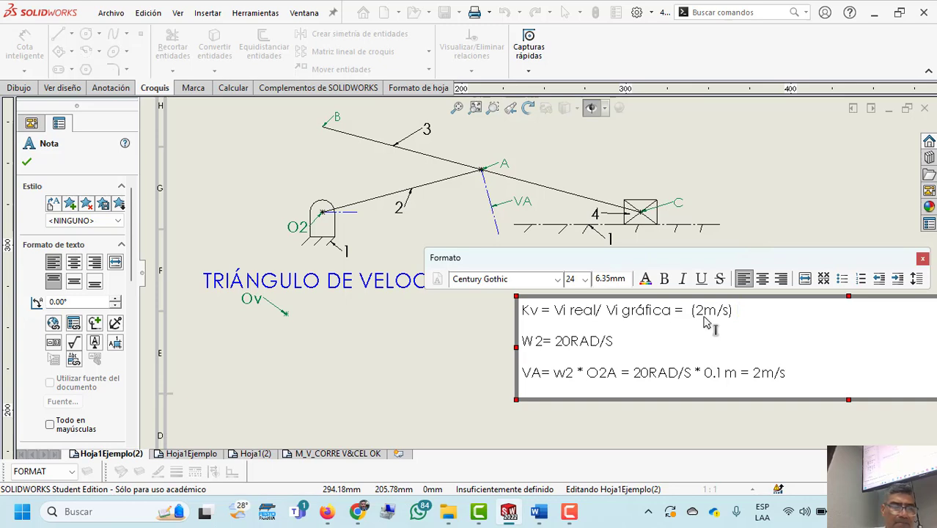
text(/ )
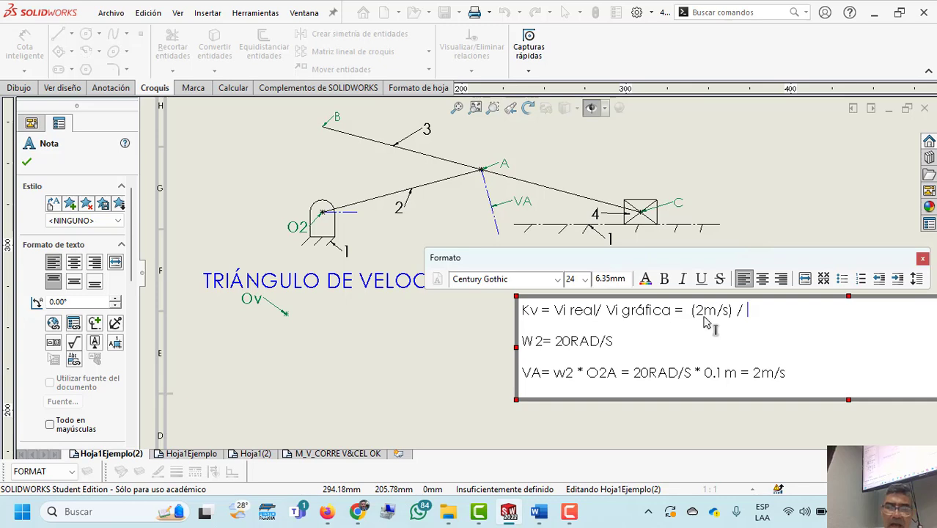
text(100mm)
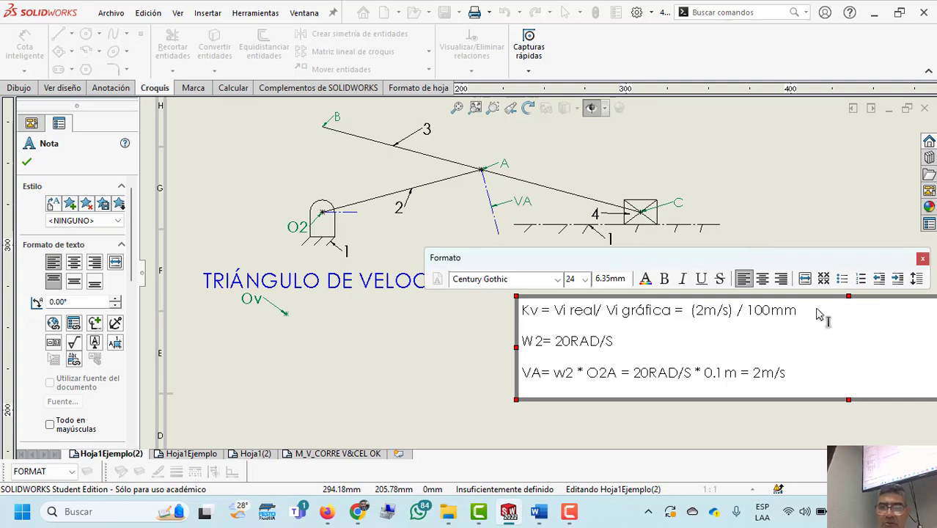
- Add a second Kv line directly below the first, repeating the ratio as "Kv = (2m/s) / 100mm"
drag(799, 310, 692, 311)
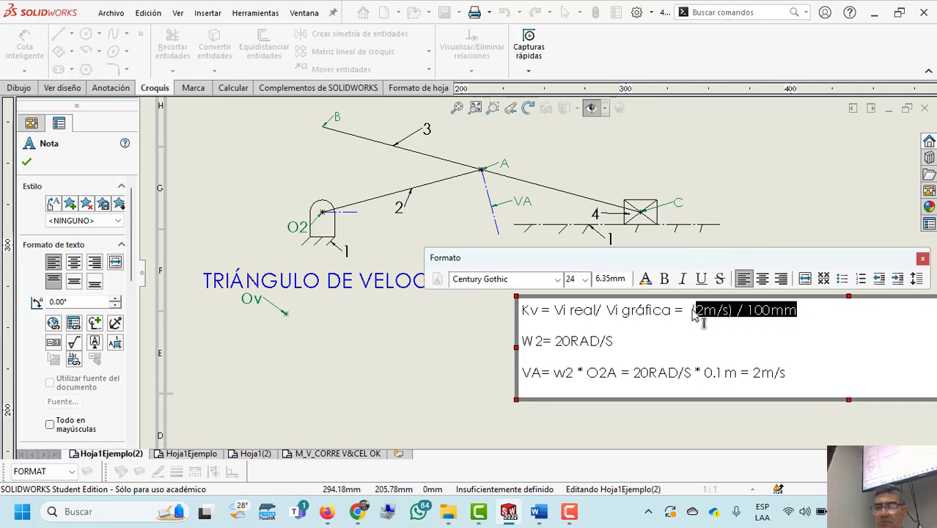
click(810, 311)
key(Return)
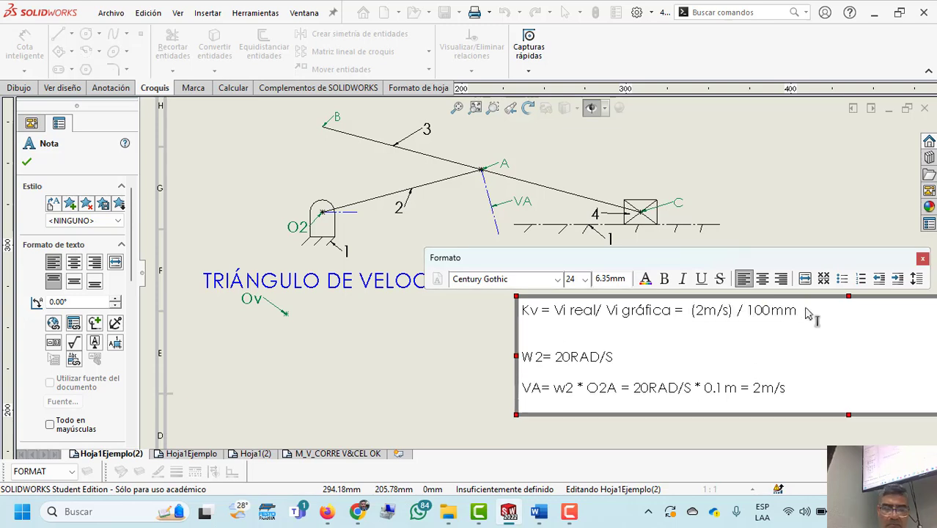
text(Kv =)
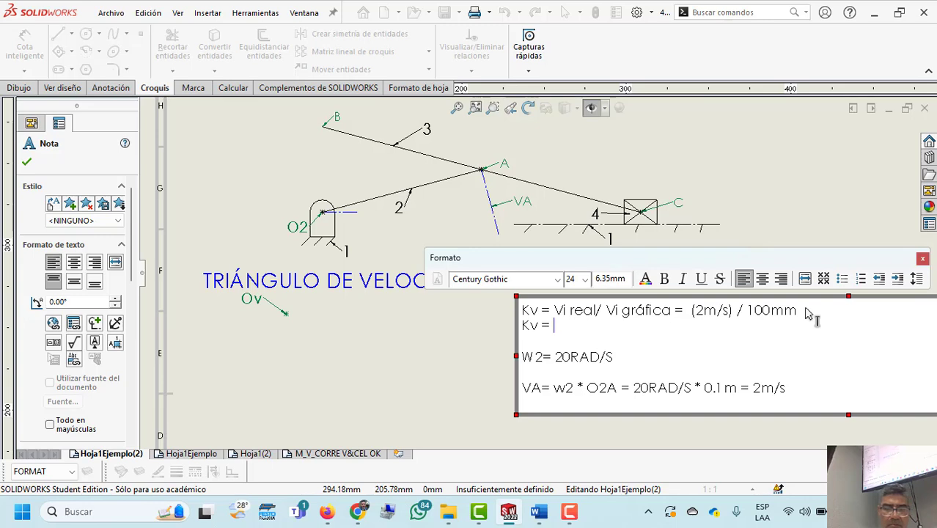
key(ctrl+v)
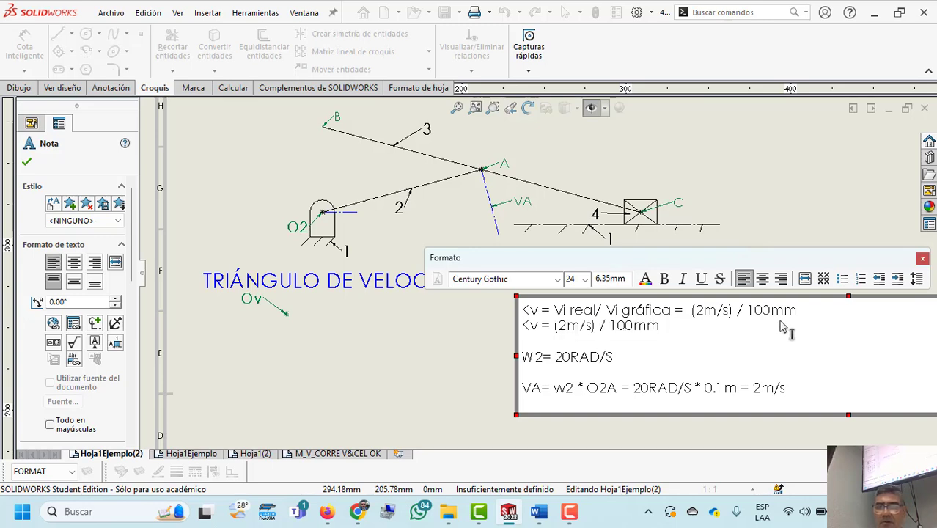
- Simplify the ratio in the second Kv line to "(1m/s) / 50mm" and finish editing the note
click(566, 328)
key(Delete)
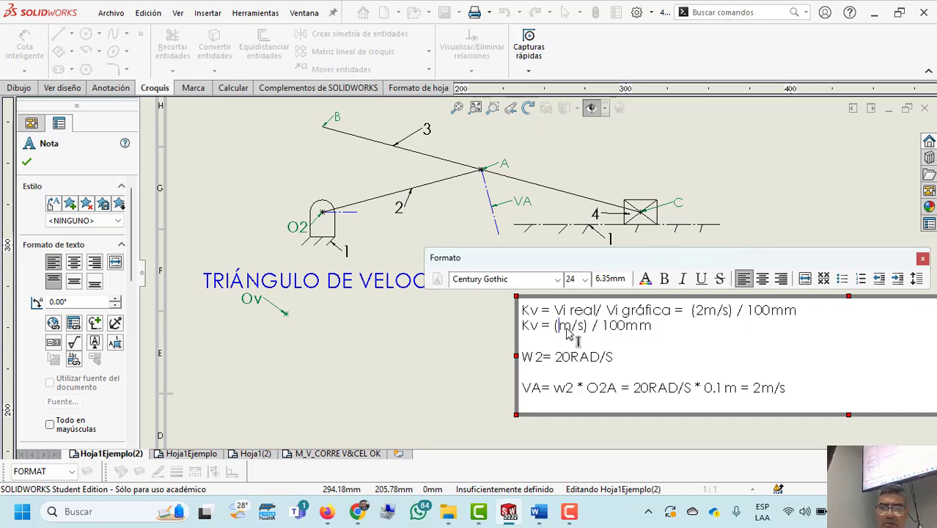
text(1)
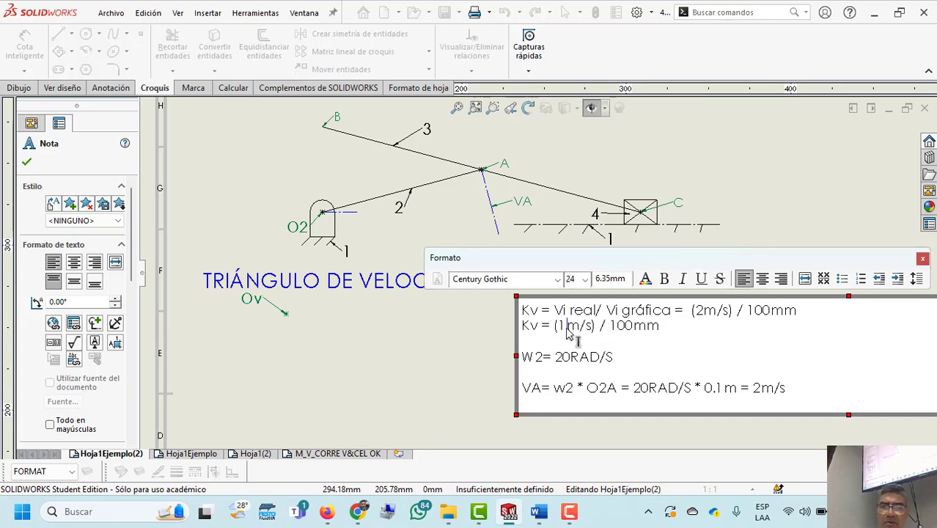
click(626, 328)
key(BackSpace)
text(5)
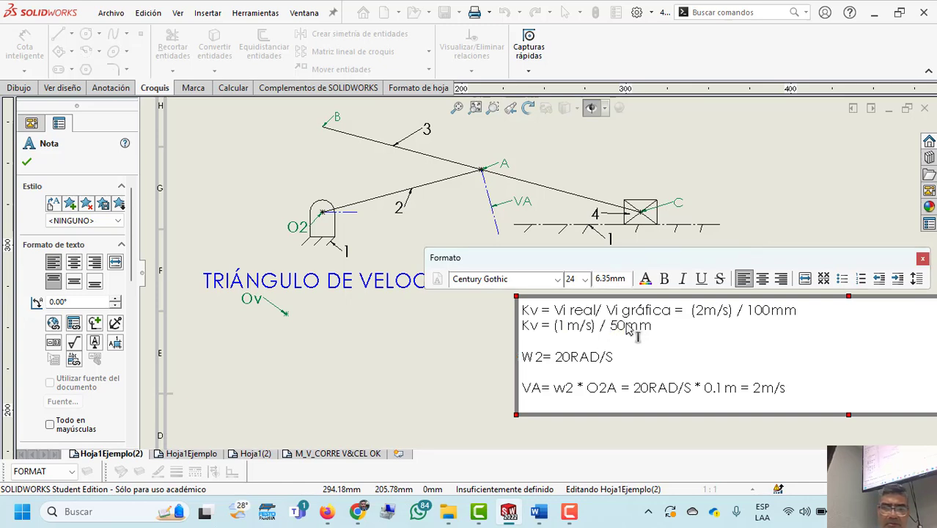
click(658, 333)
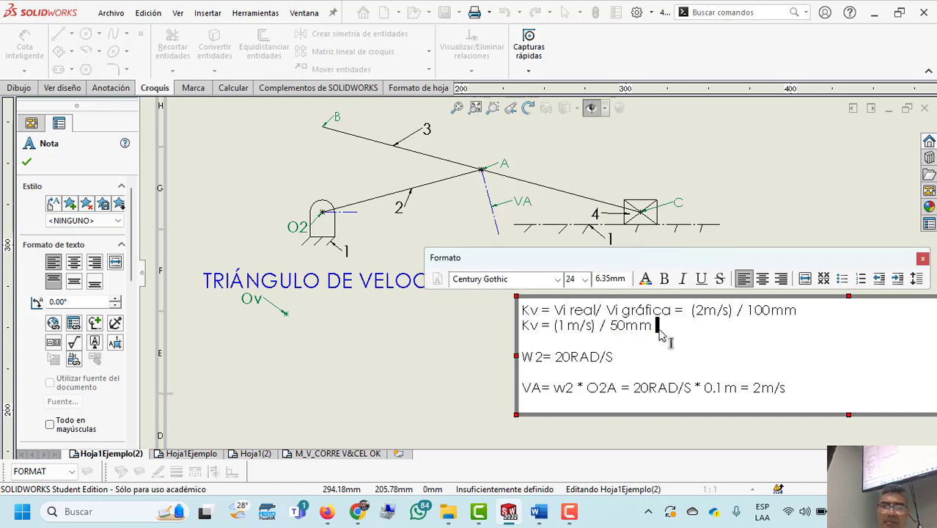
click(802, 396)
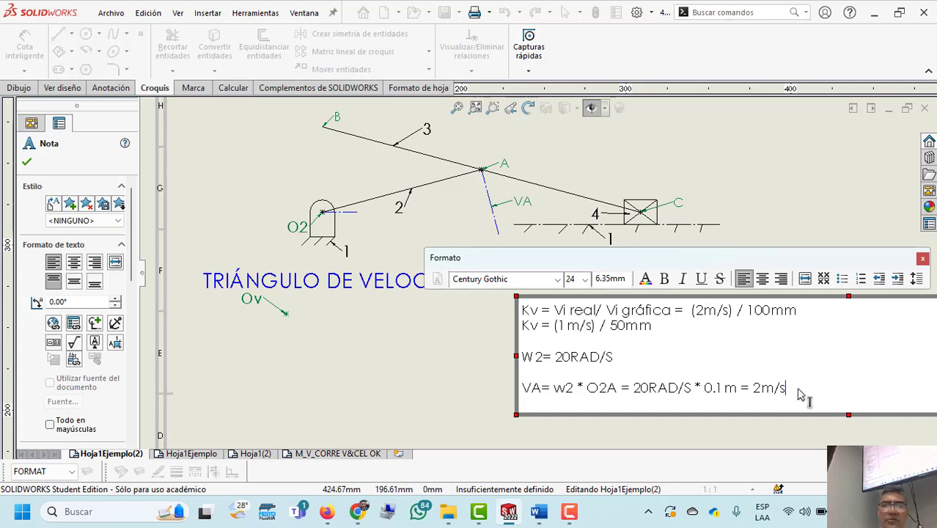
drag(784, 392, 757, 393)
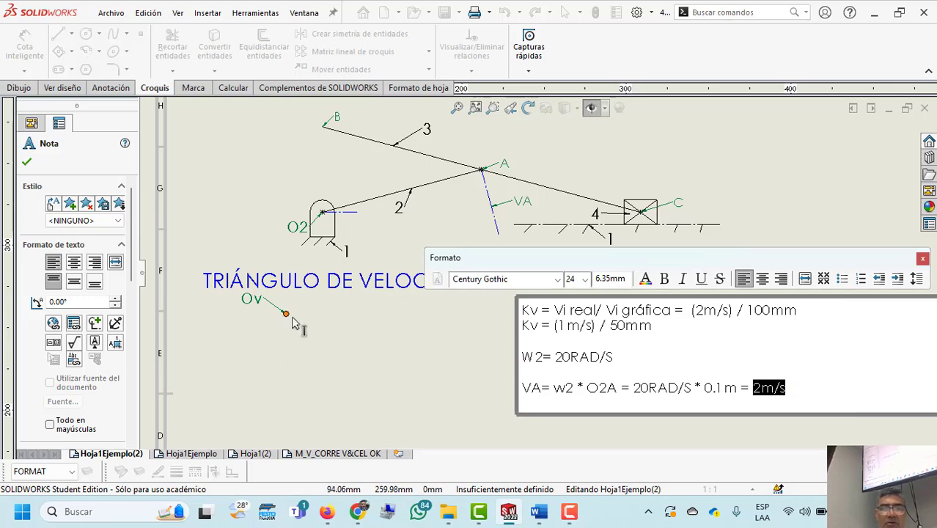
click(324, 335)
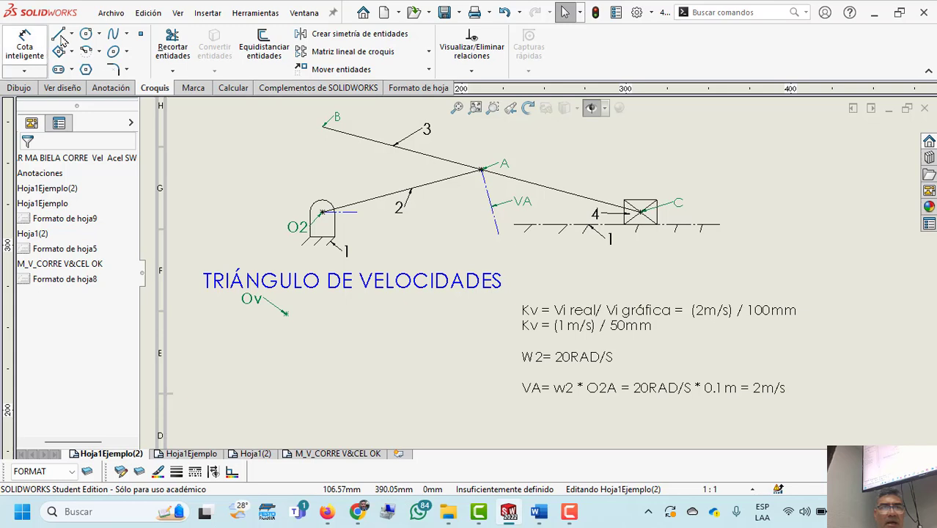
- Draw a line about 77 mm long from point Ov, sloping steeply downward to the right
click(64, 41)
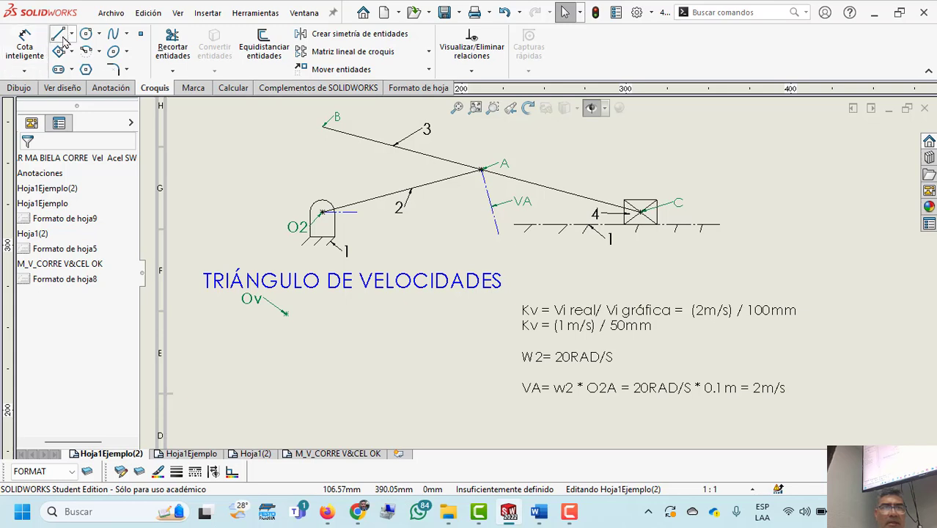
click(285, 313)
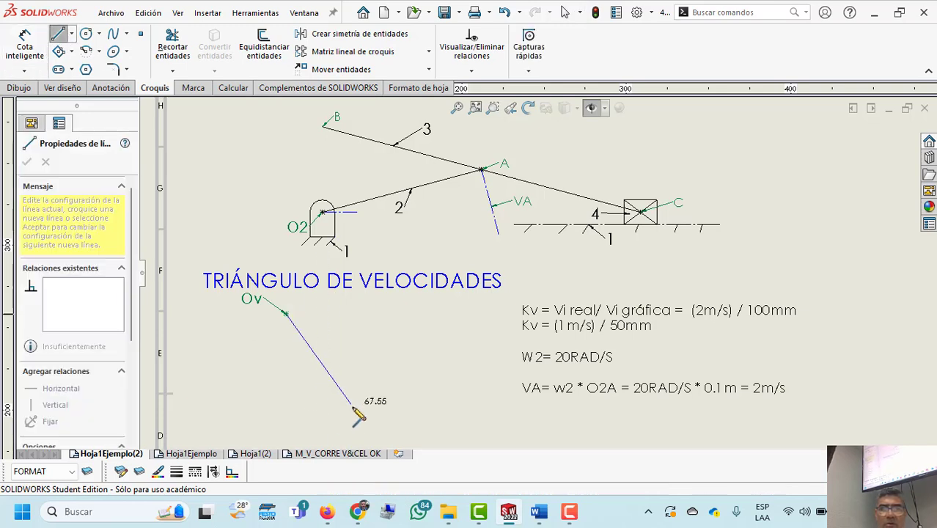
click(344, 424)
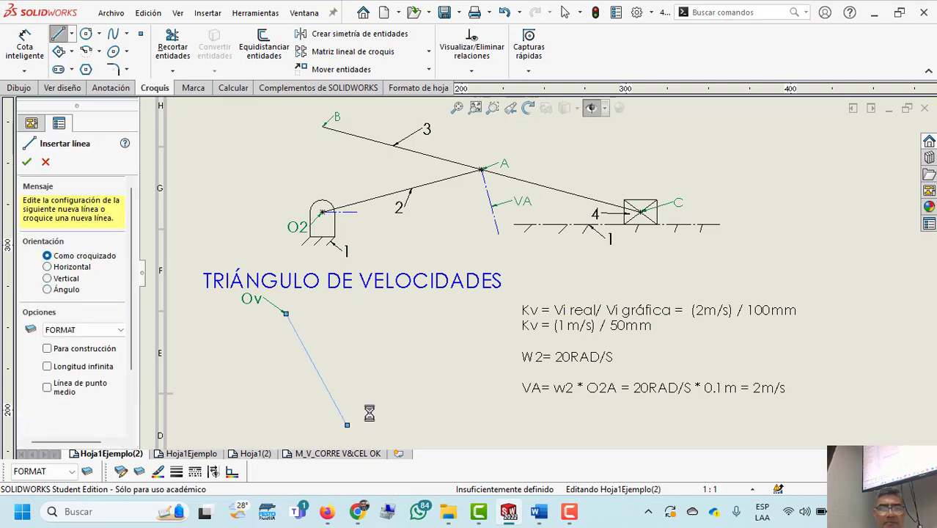
key(Escape)
- Make the line from Ov parallel to the VA direction line at point A
click(331, 401)
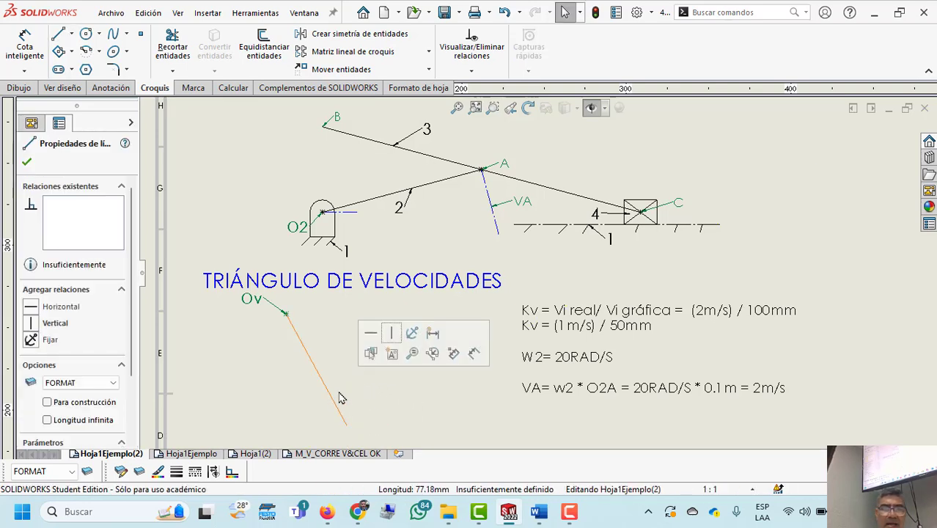
ctrl+click(489, 214)
scroll(86, 395, down, 3)
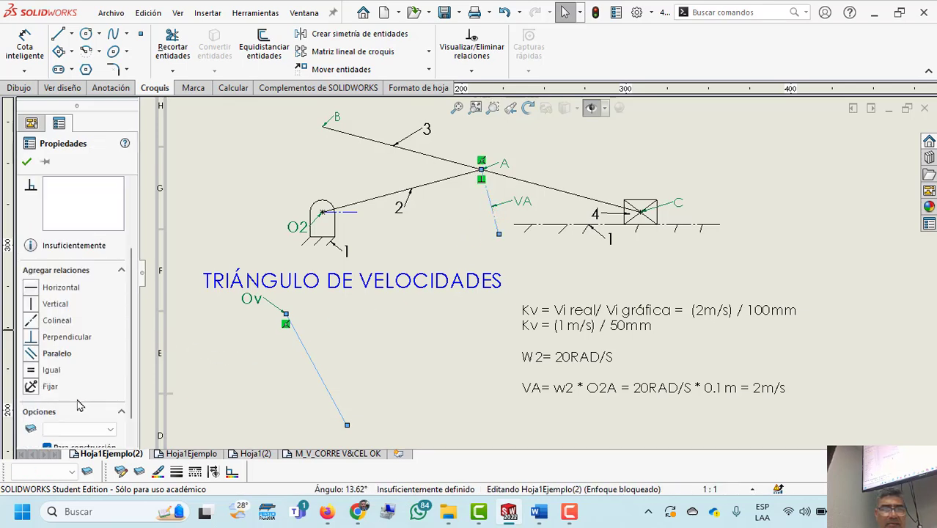
click(32, 355)
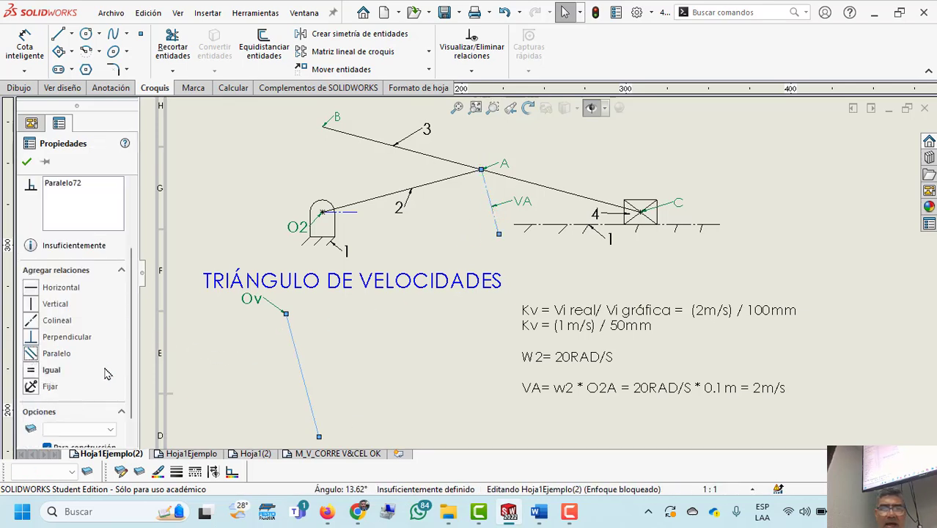
click(26, 164)
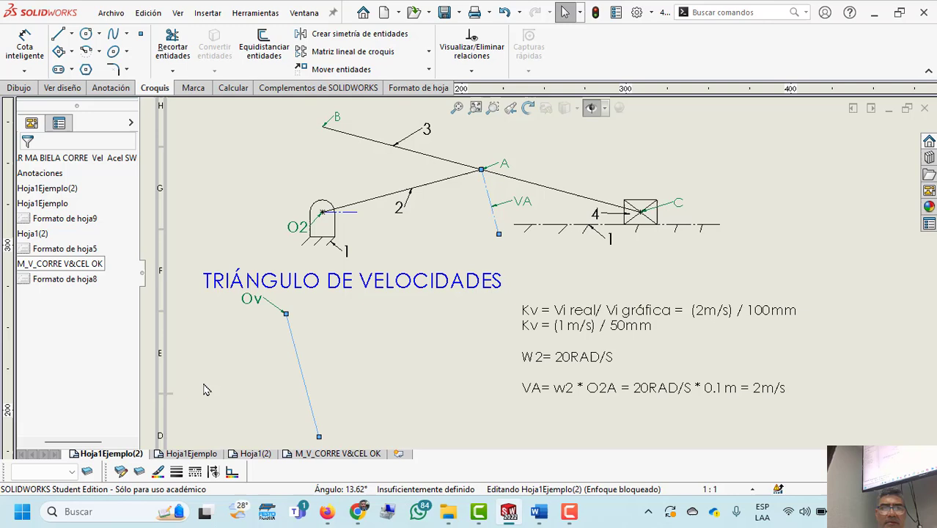
- Copy the VA label from the mechanism onto the line drawn from Ov
click(513, 210)
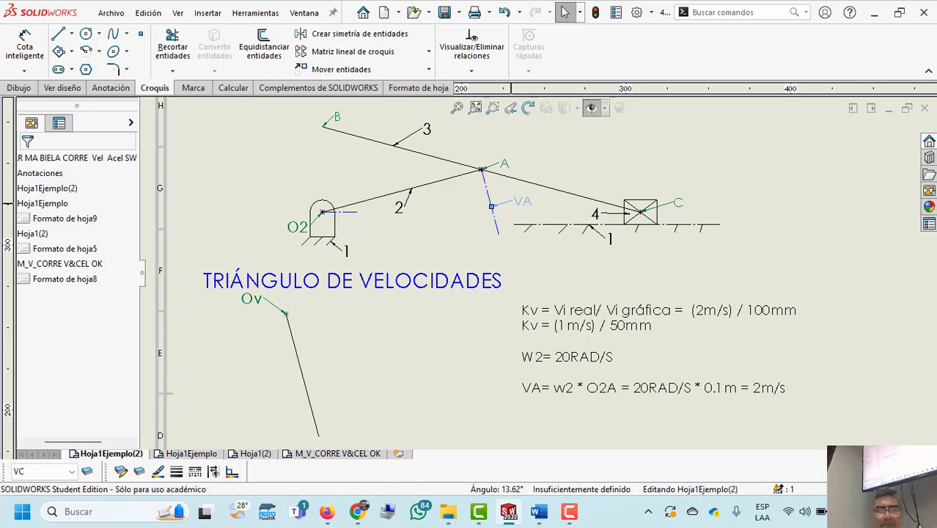
click(306, 392)
key(ctrl+v)
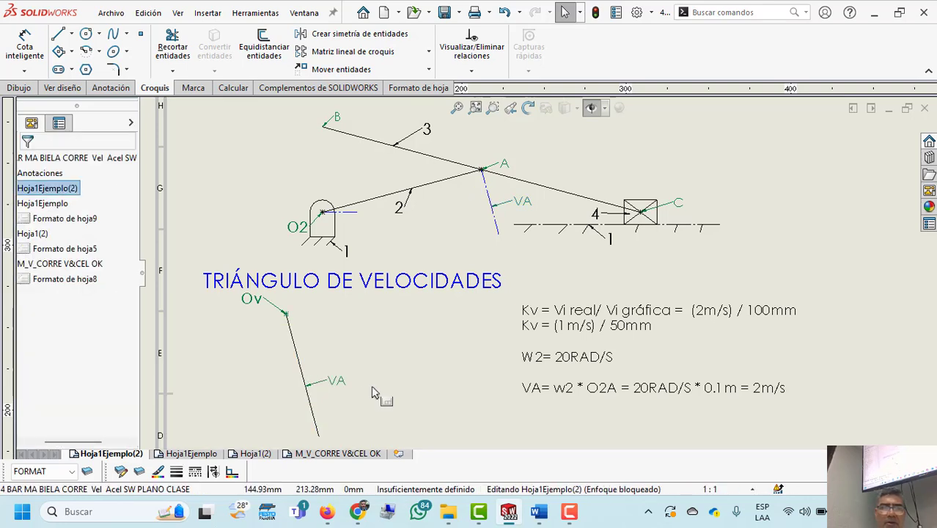
- Dimension the VA vector line from Ov along its length and set it to 100 mm
click(30, 47)
click(302, 376)
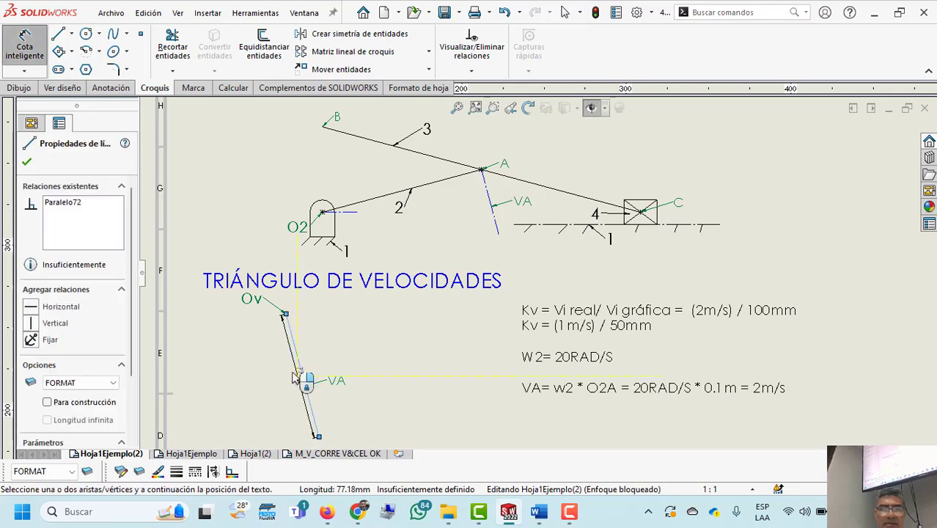
click(297, 395)
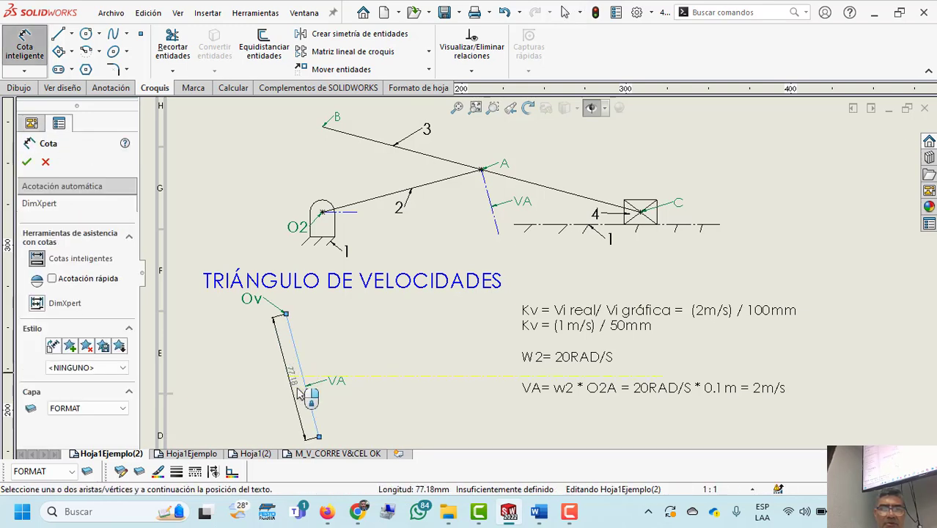
click(297, 394)
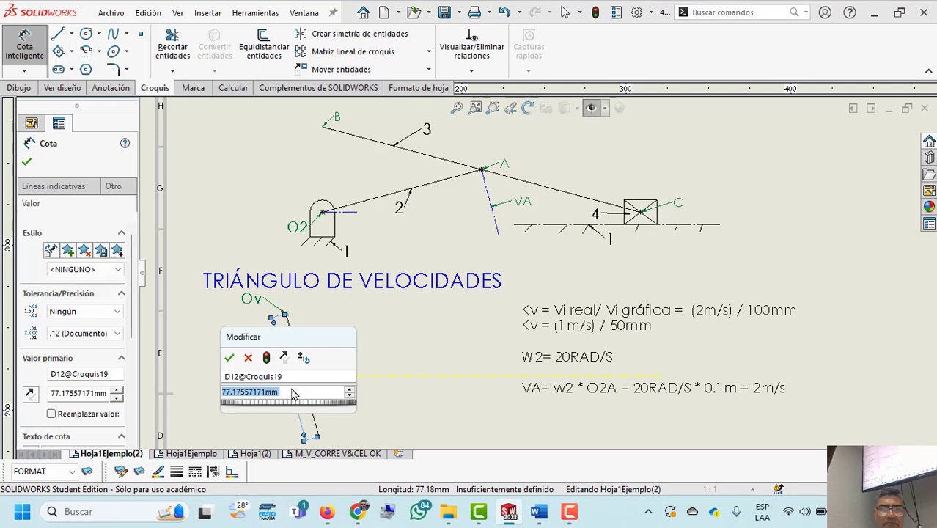
text(100)
key(Return)
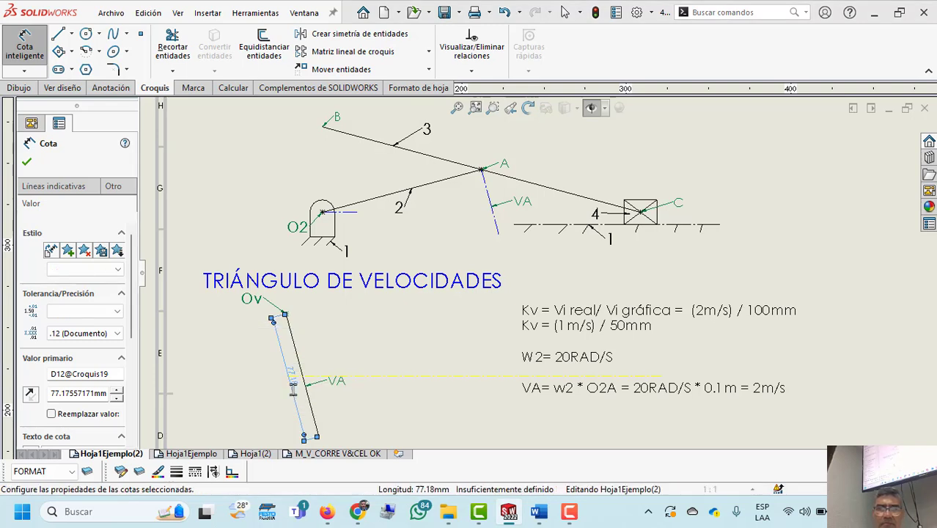
click(26, 161)
key(Escape)
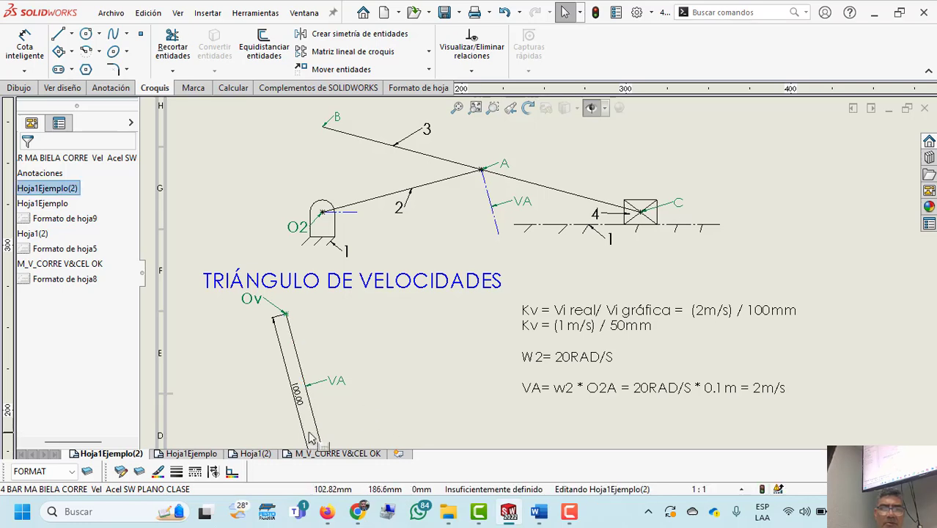
- Draw a construction line about 44 mm long upward from point C at the slider
scroll(368, 427, up, 3)
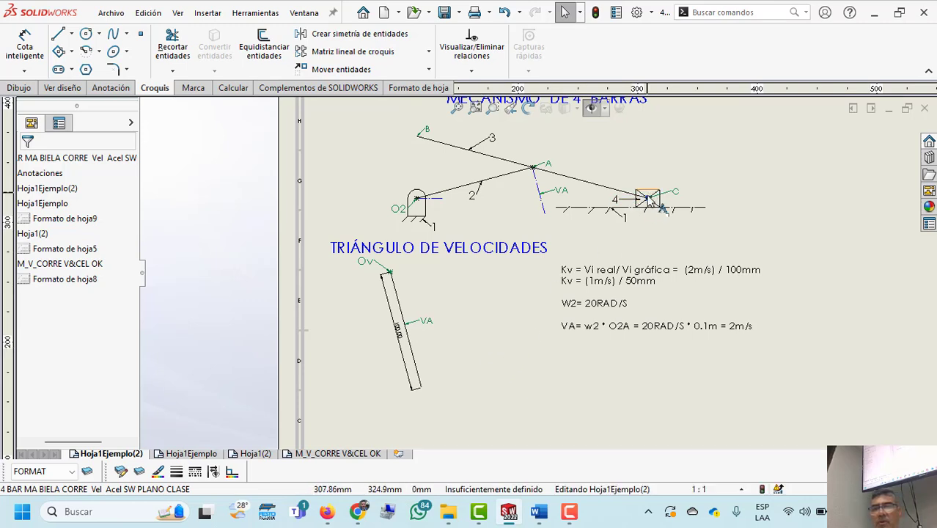
click(494, 108)
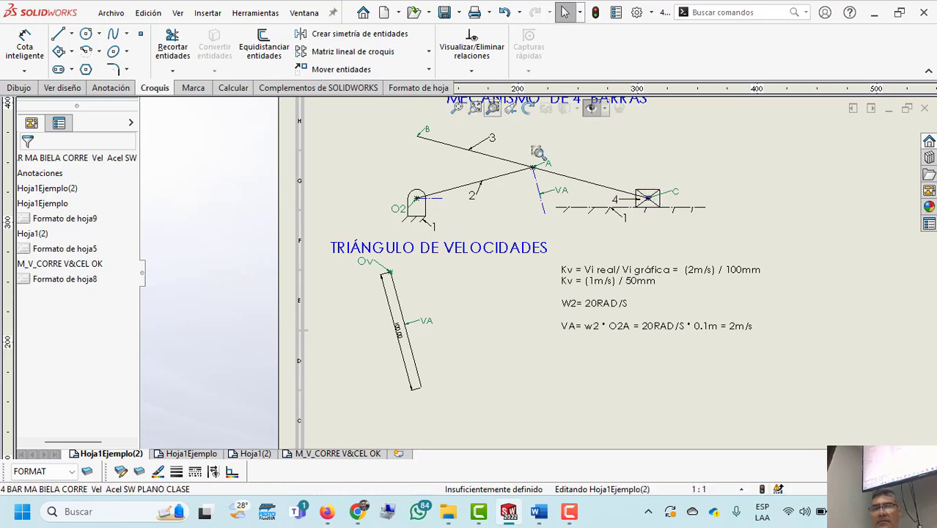
drag(522, 151, 669, 211)
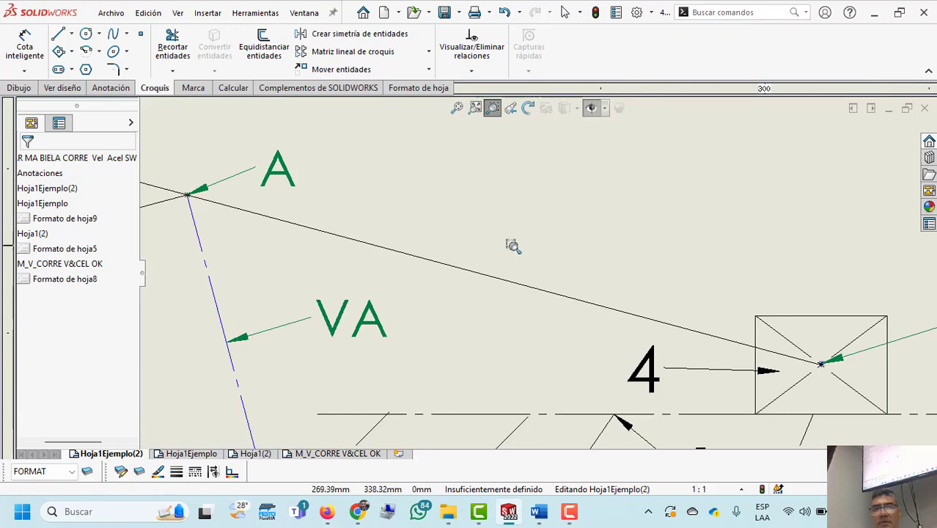
scroll(431, 248, up, 2)
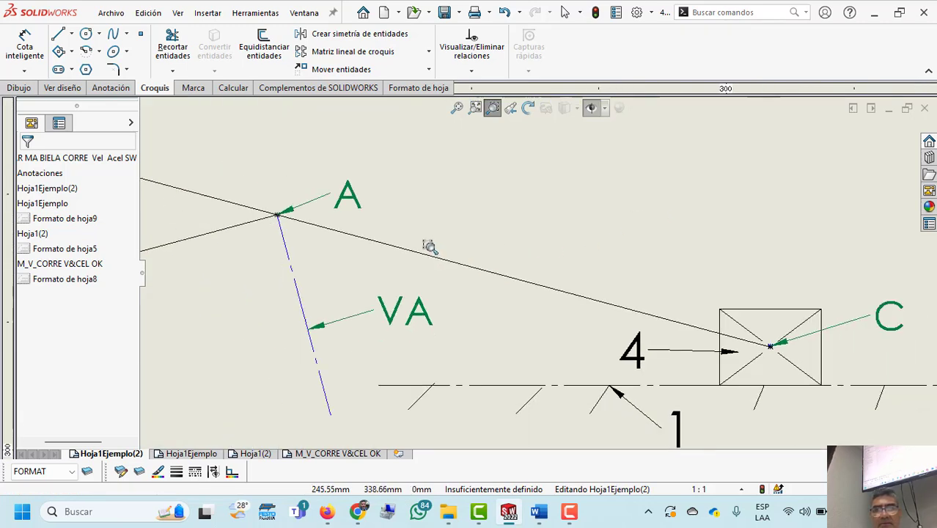
key(Escape)
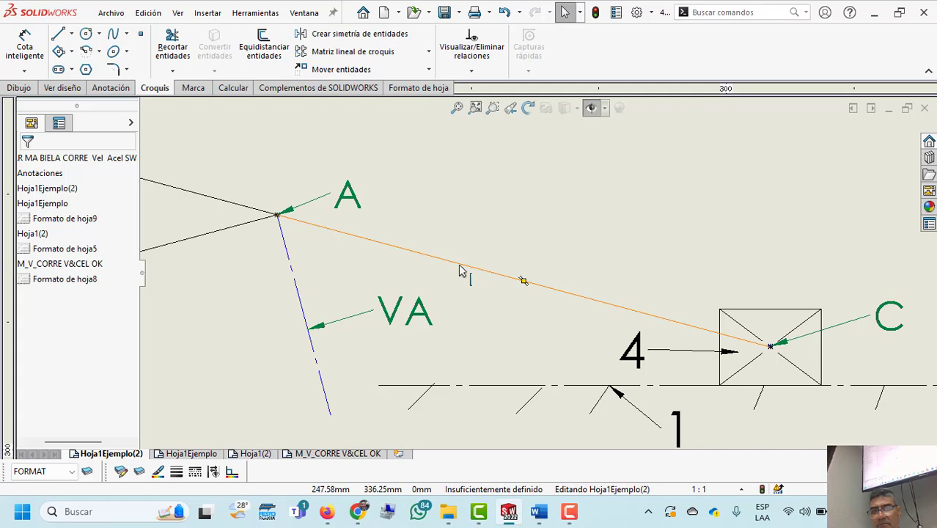
scroll(459, 268, up, 3)
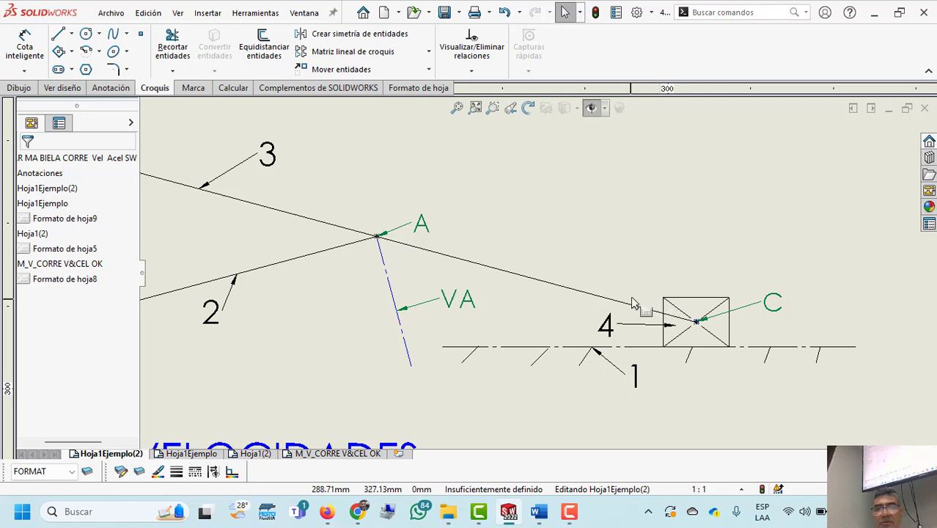
click(71, 34)
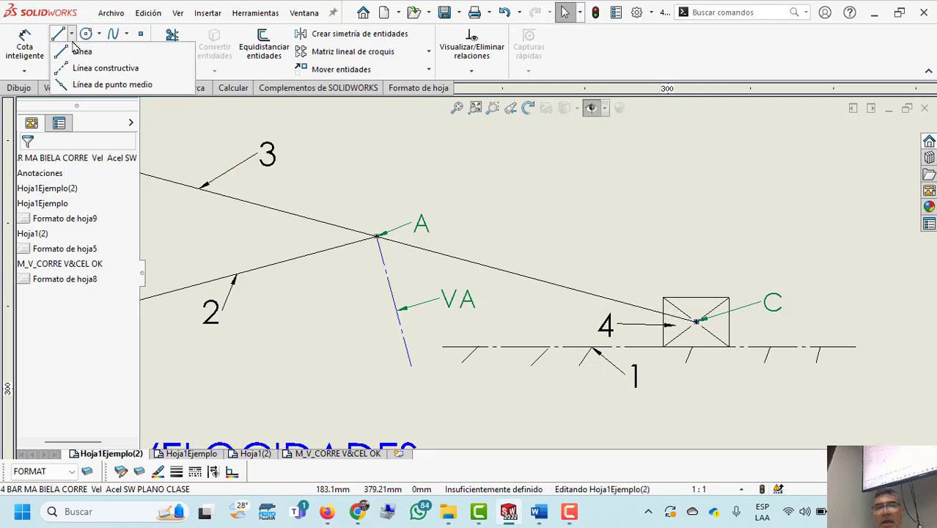
click(65, 69)
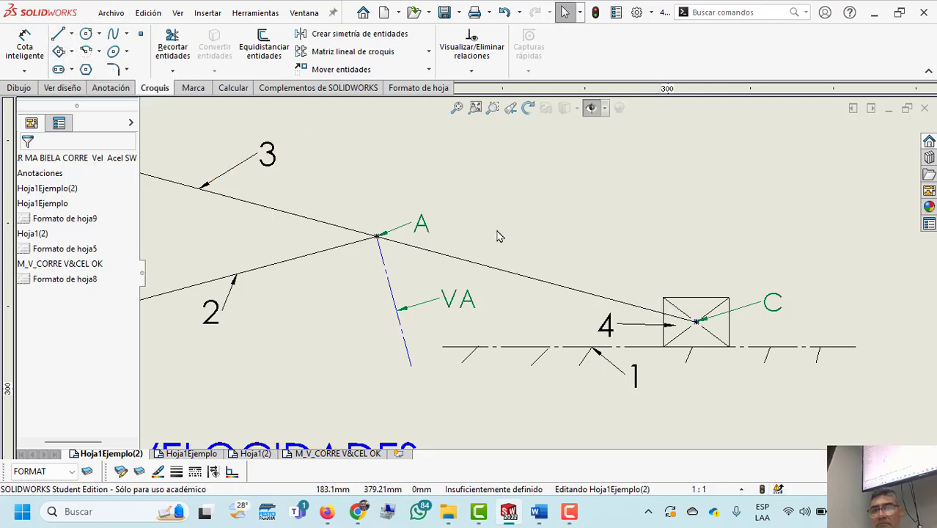
click(695, 321)
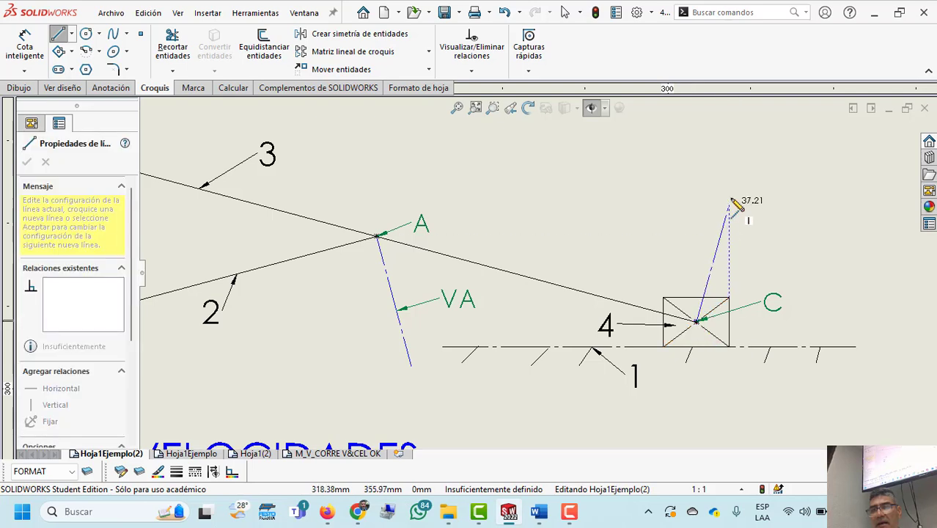
click(706, 176)
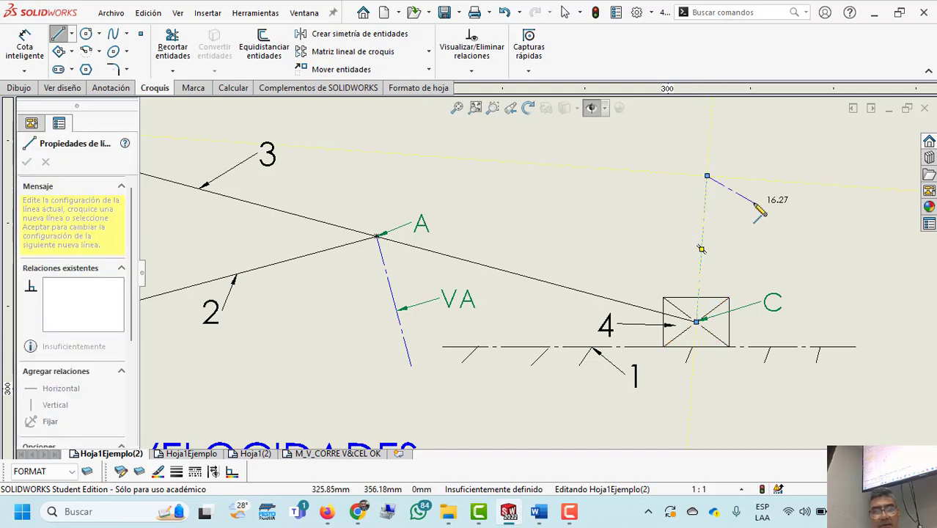
key(Escape)
- Make the construction line at C perpendicular to the link segment between A and C
click(707, 256)
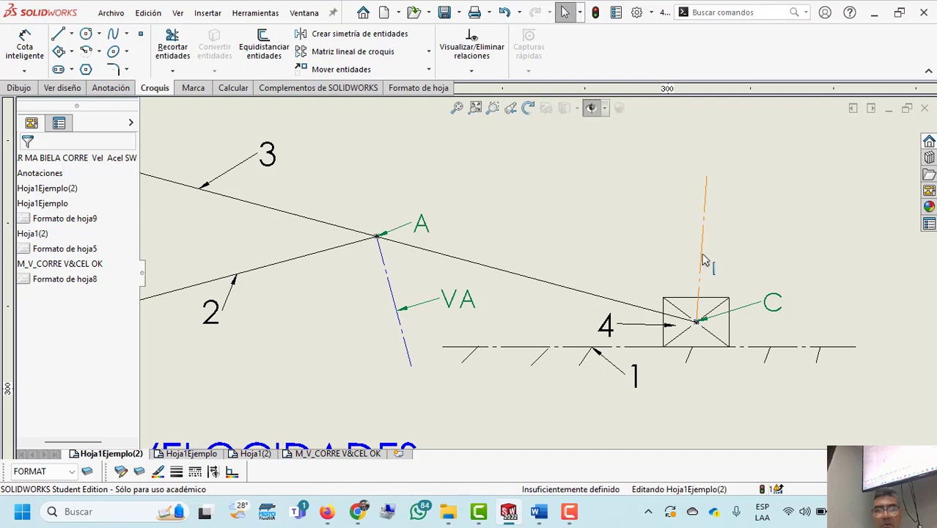
ctrl+click(596, 294)
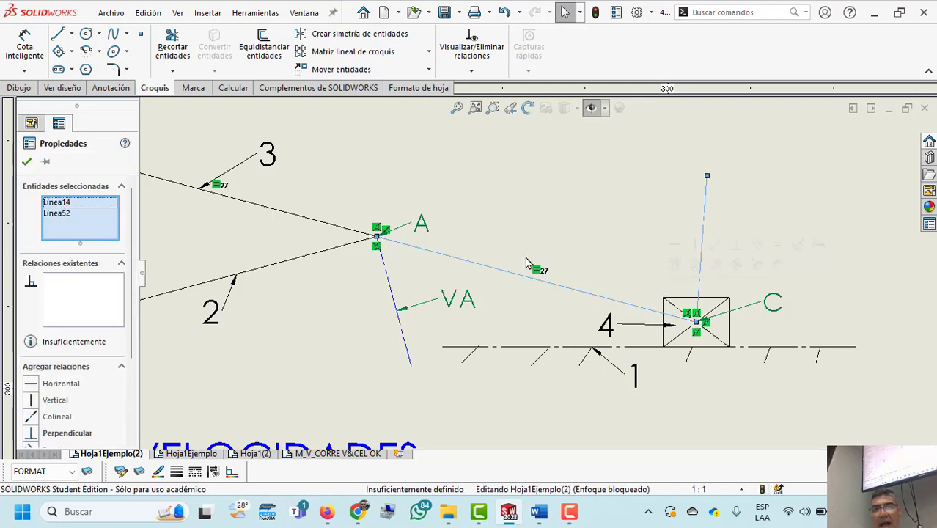
click(34, 434)
click(585, 193)
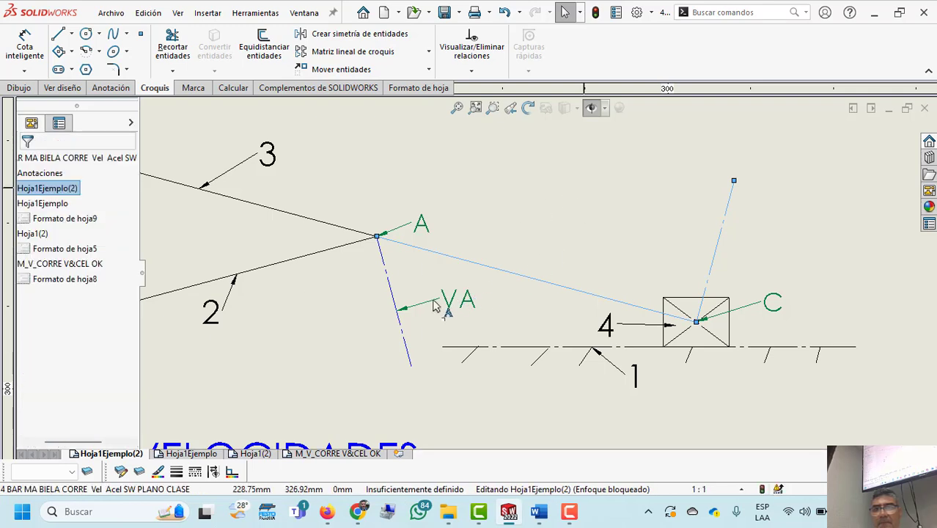
- Copy the VA label onto the construction line that rises from point C
click(454, 308)
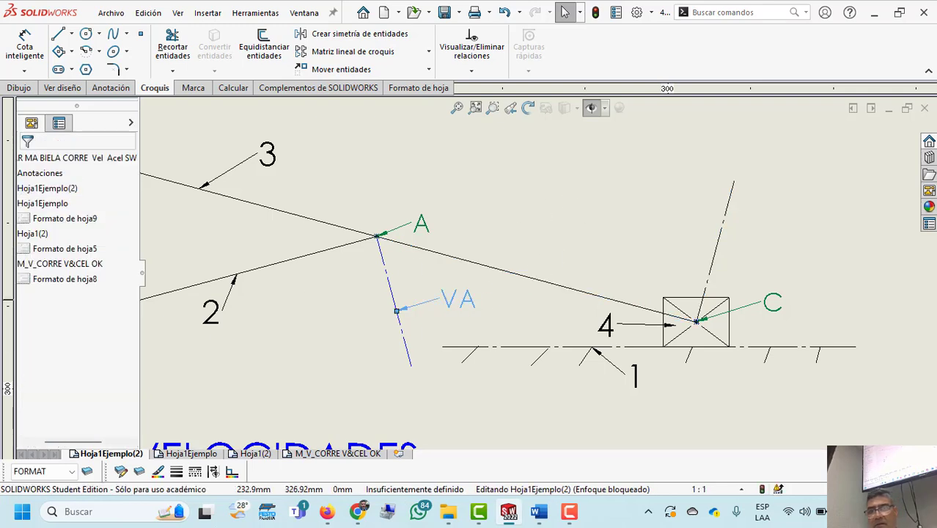
click(724, 214)
key(ctrl+v)
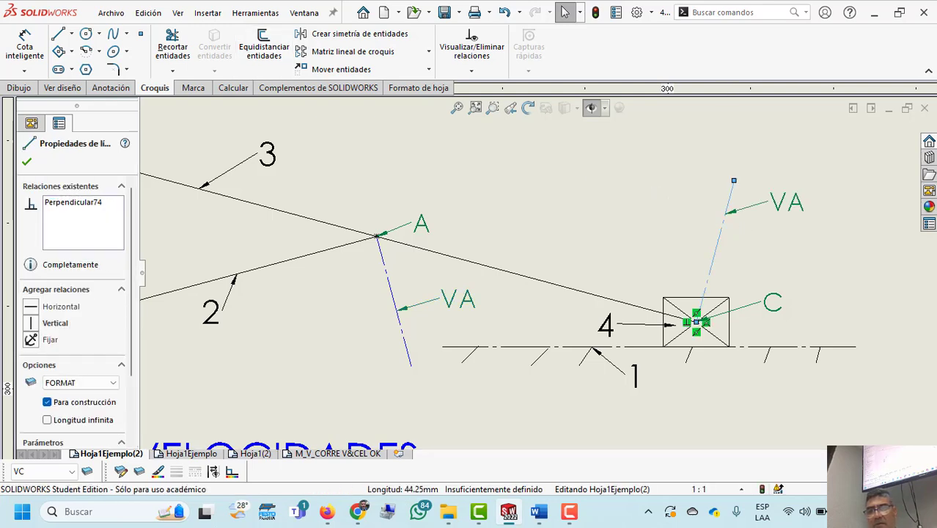
- Change the copied label on the construction line at C to "VcA" and finish editing the note
click(783, 204)
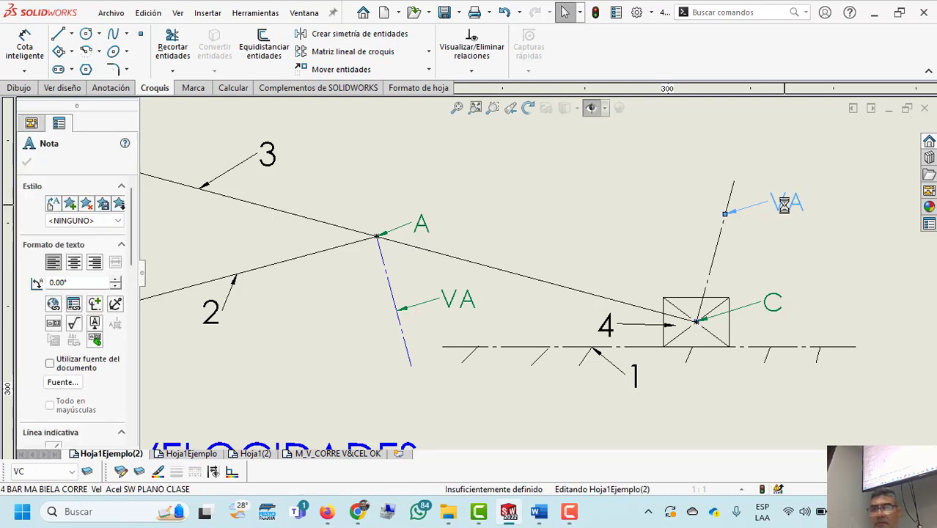
double_click(788, 209)
text(C)
key(Return)
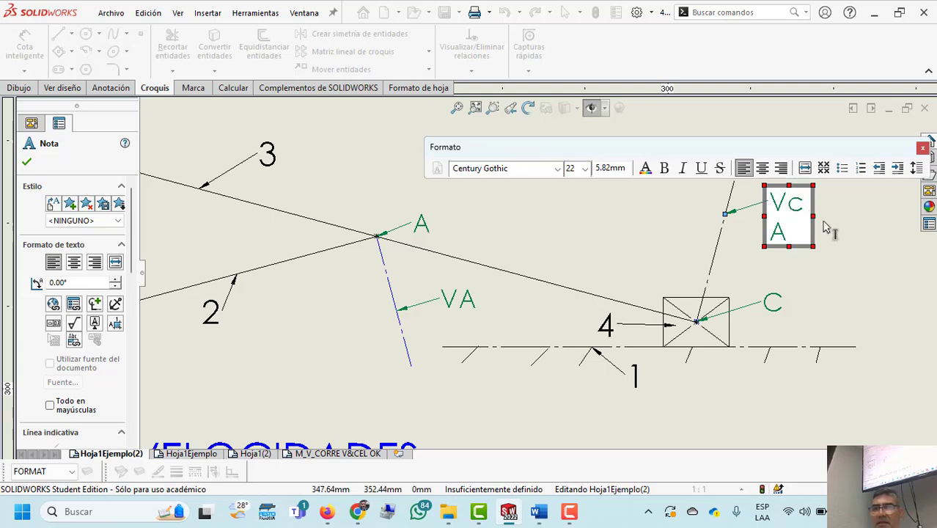
drag(818, 218, 829, 205)
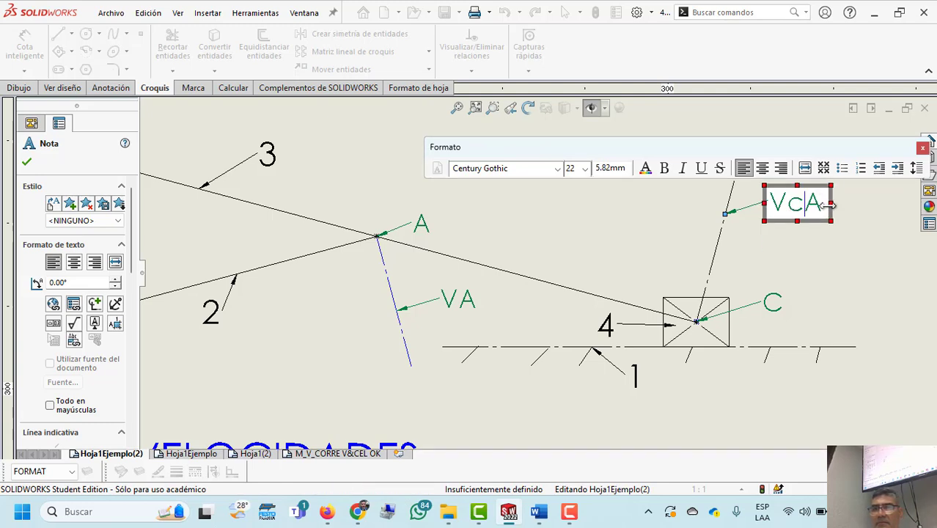
key(BackSpace)
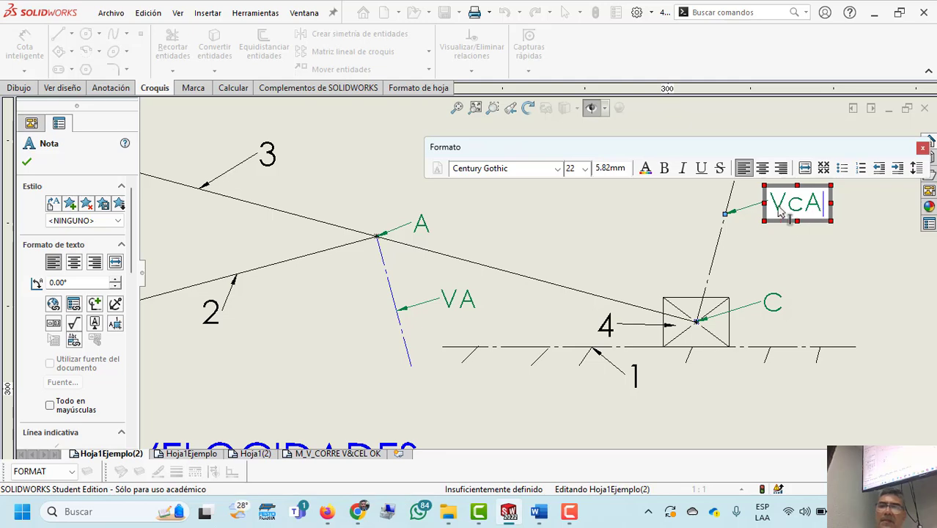
click(821, 252)
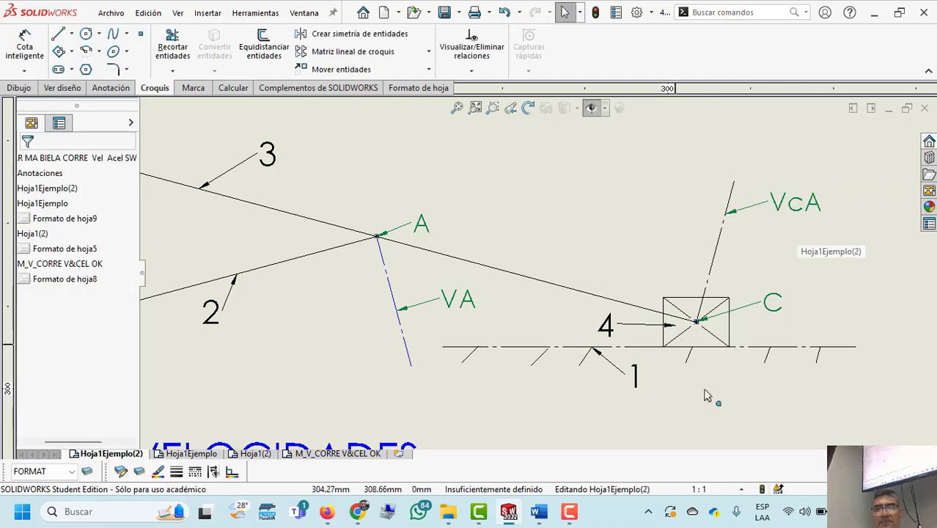
scroll(660, 381, down, 1)
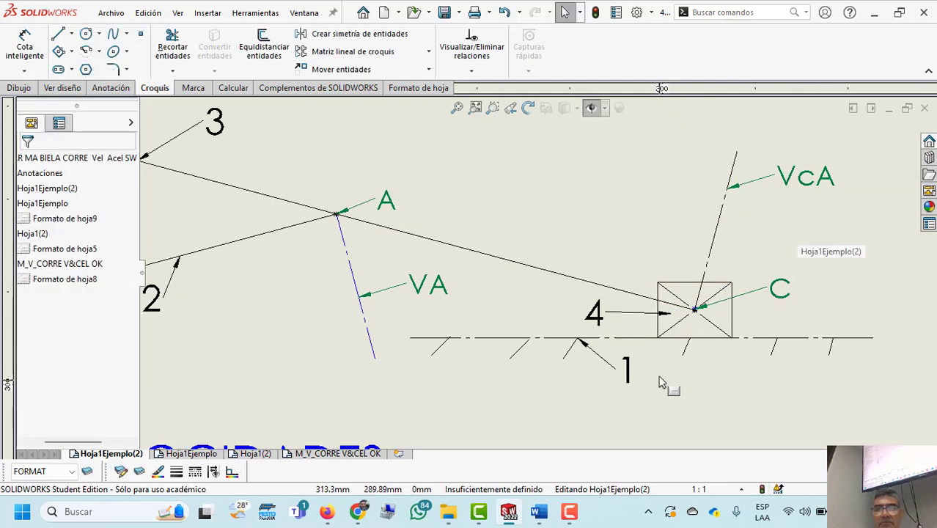
- Add the line "VC = VA + VCA" below the VA equation in the calculations note and finish editing it
scroll(660, 381, up, 4)
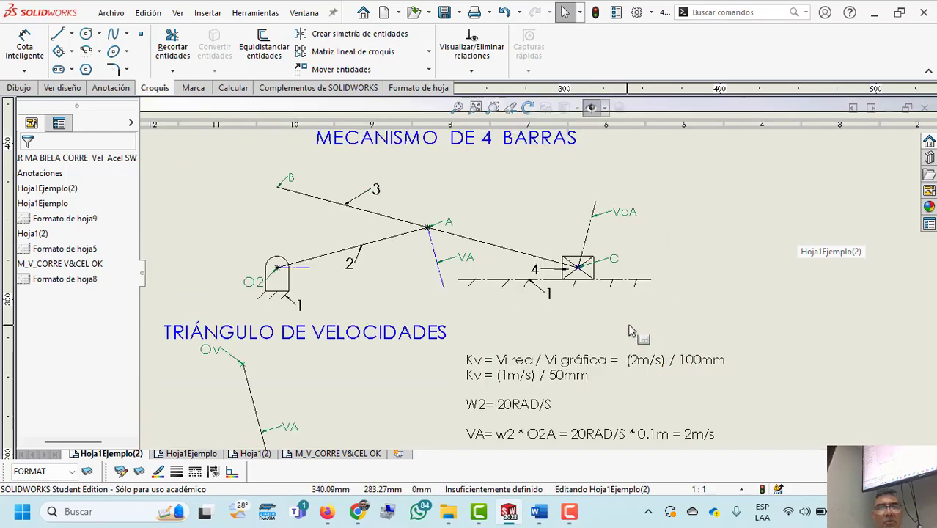
mouse_move(629, 331)
middle_down()
mouse_move(660, 303)
mouse_move(705, 207)
mouse_move(721, 206)
middle_up()
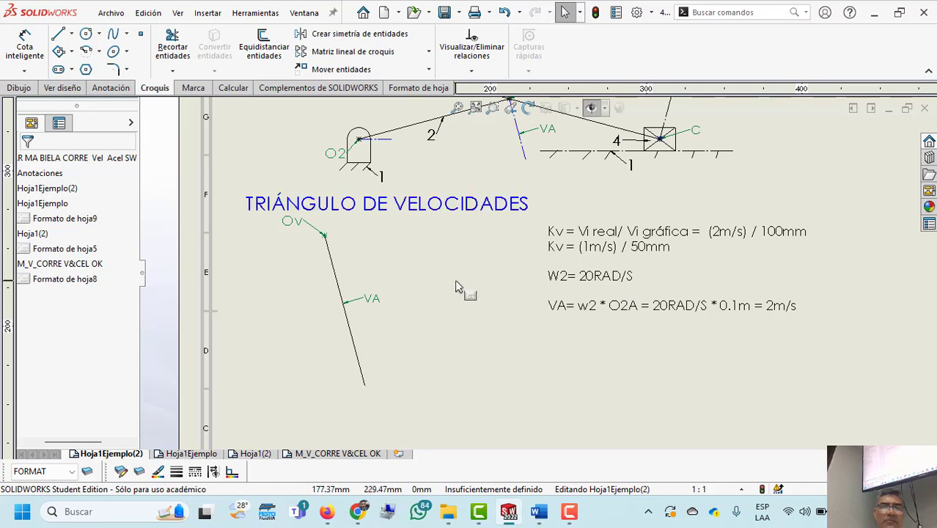
middle_drag(455, 286, 468, 334)
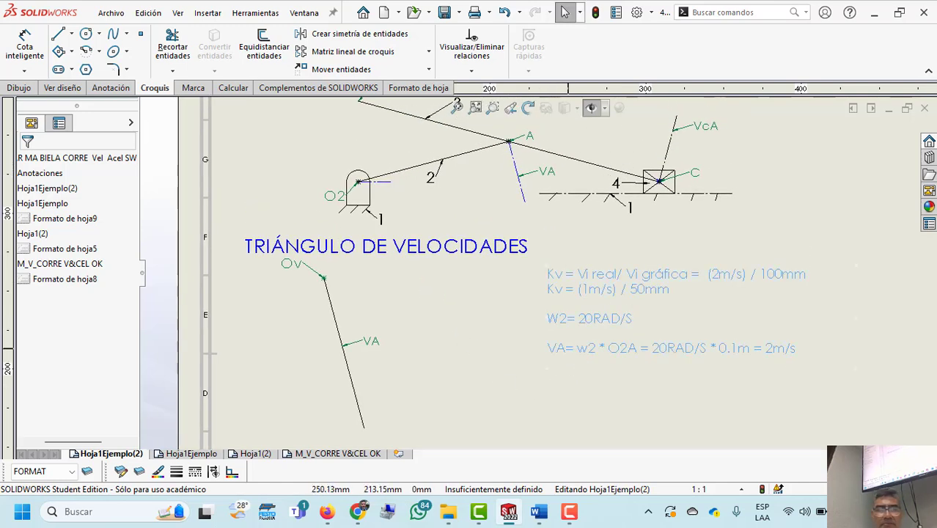
double_click(614, 355)
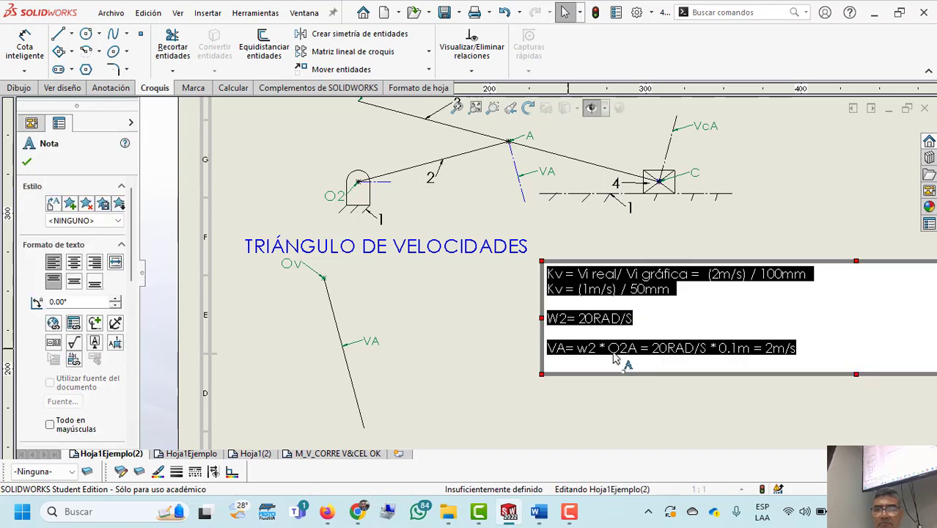
click(810, 355)
key(Return)
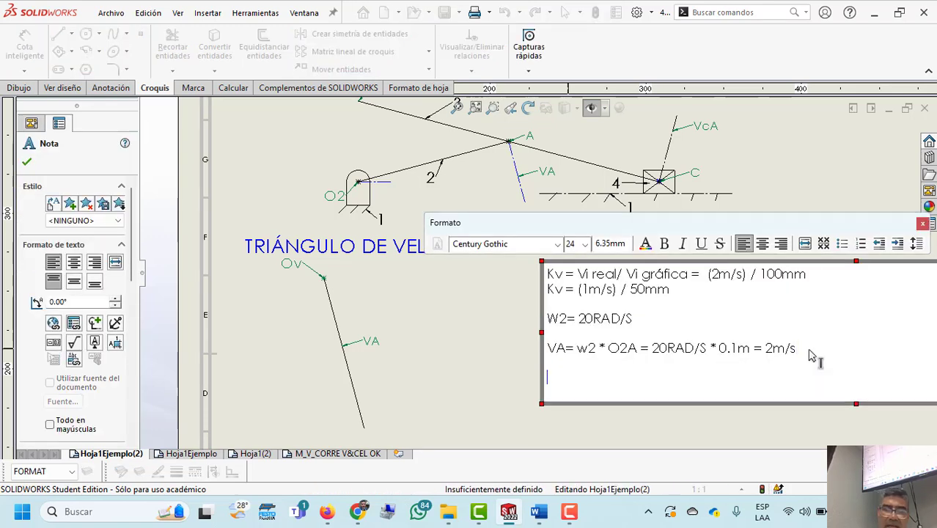
text(VC)
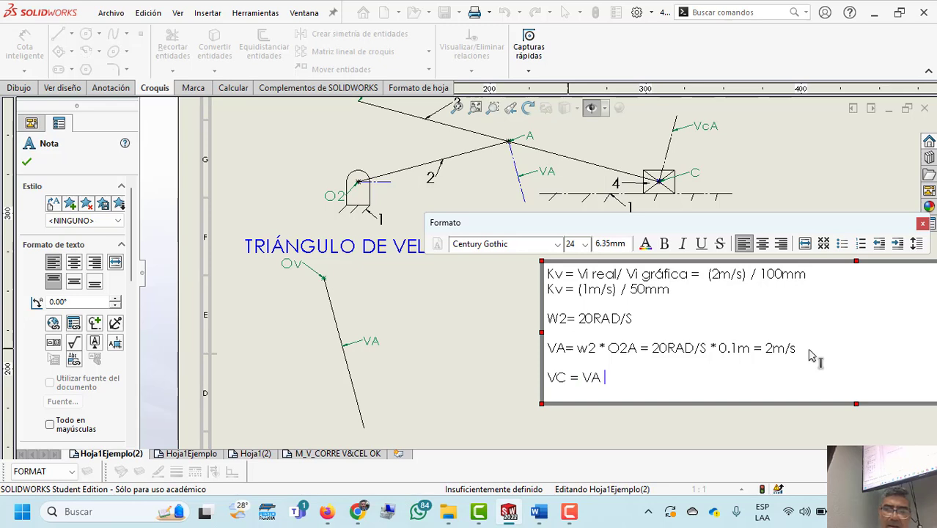
text(= VA + V)
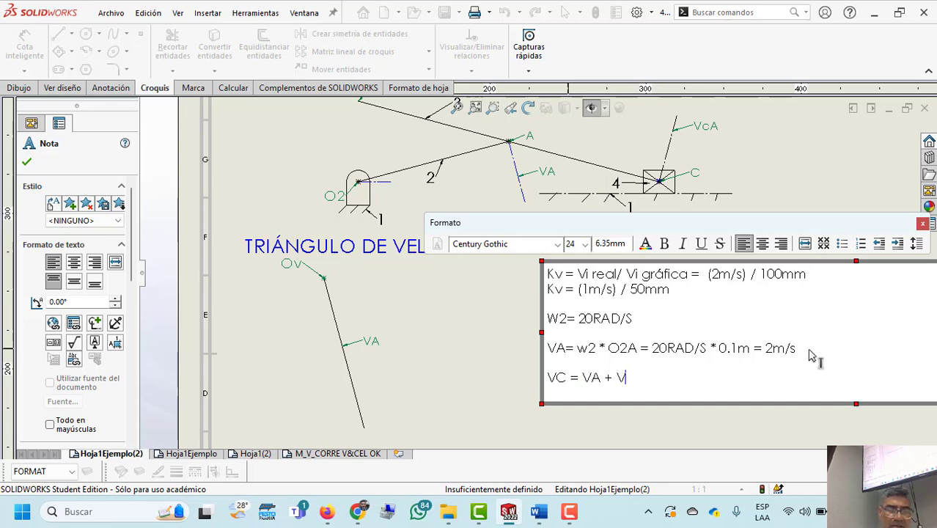
text(CA)
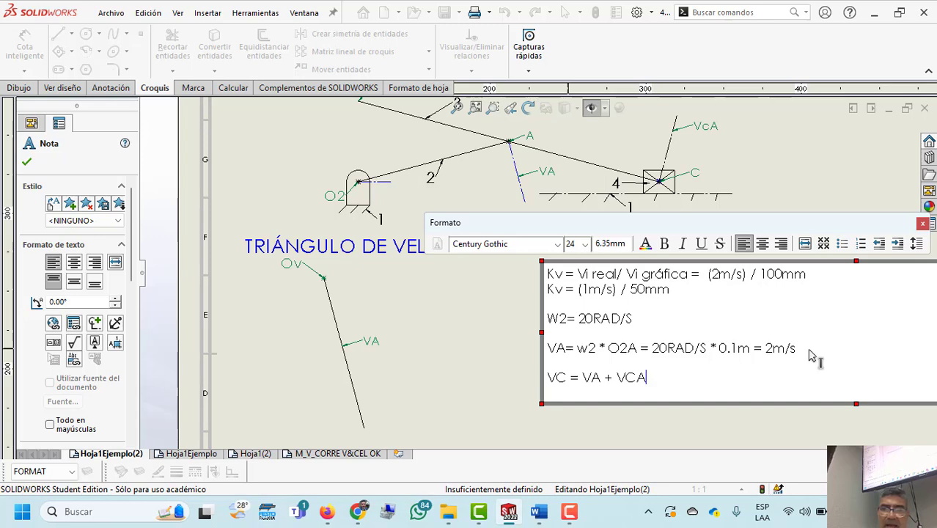
key(Return)
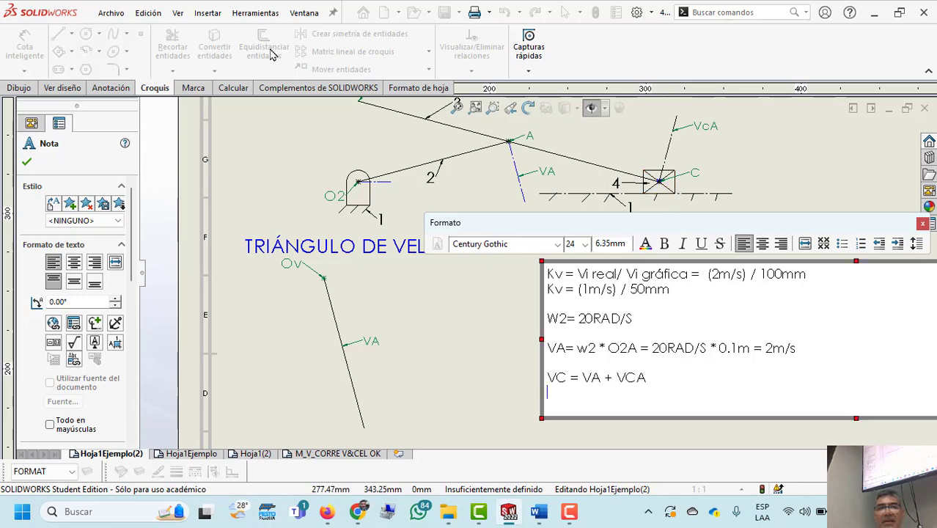
click(233, 131)
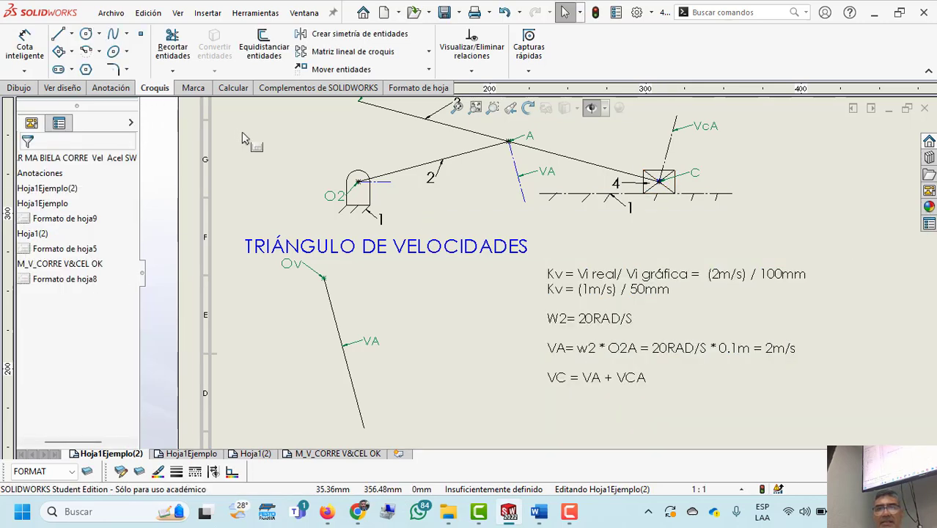
- Draw a horizontal construction line about 96 mm long from point C, extending away from the mechanism
click(71, 33)
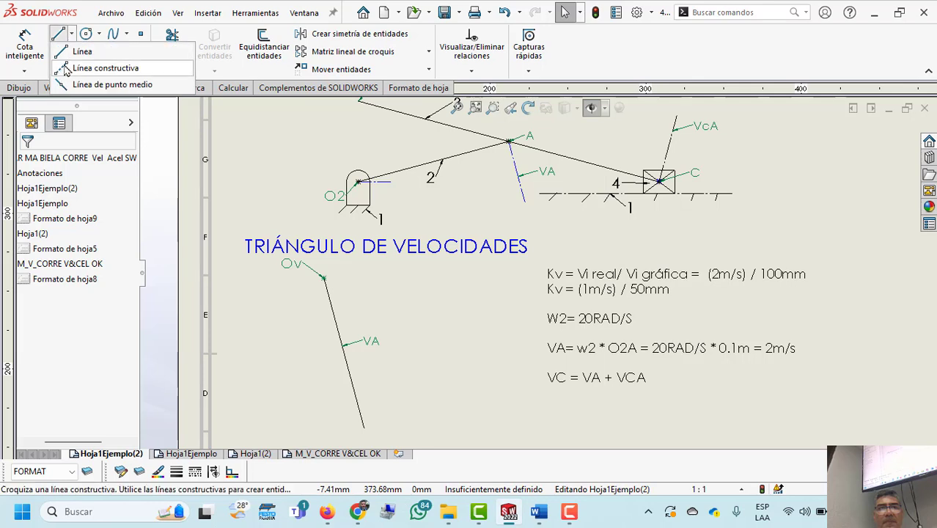
click(73, 71)
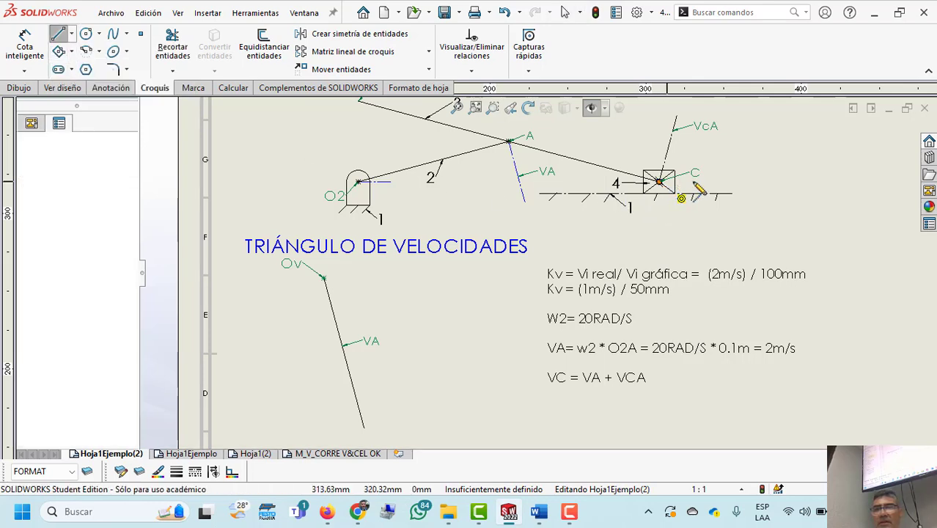
click(659, 181)
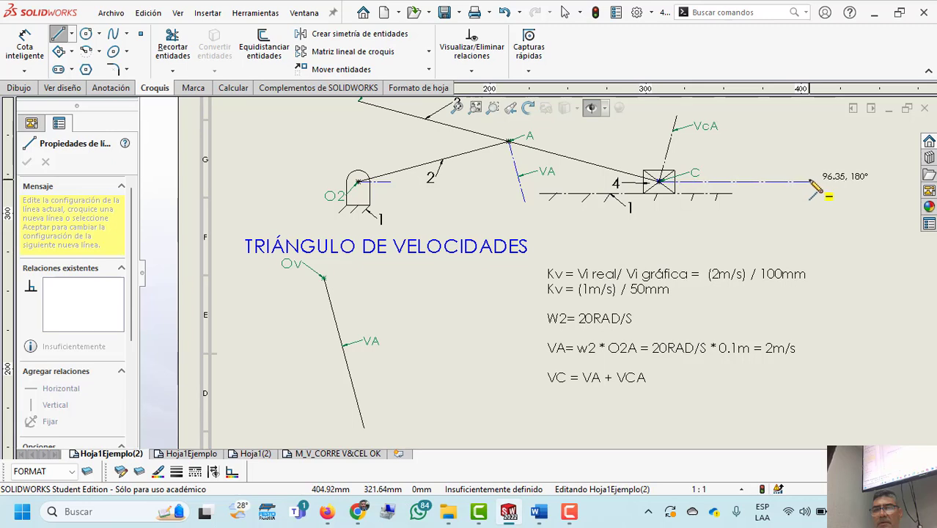
click(809, 181)
key(Escape)
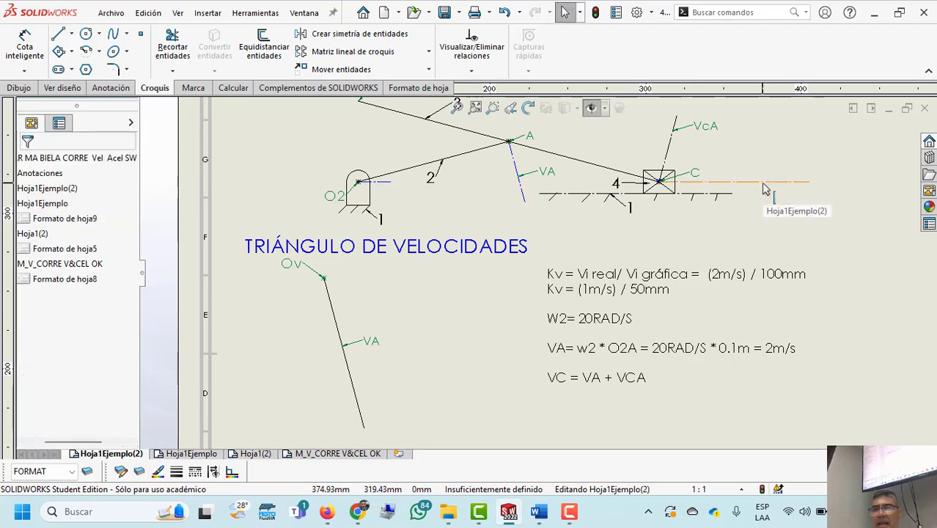
click(758, 183)
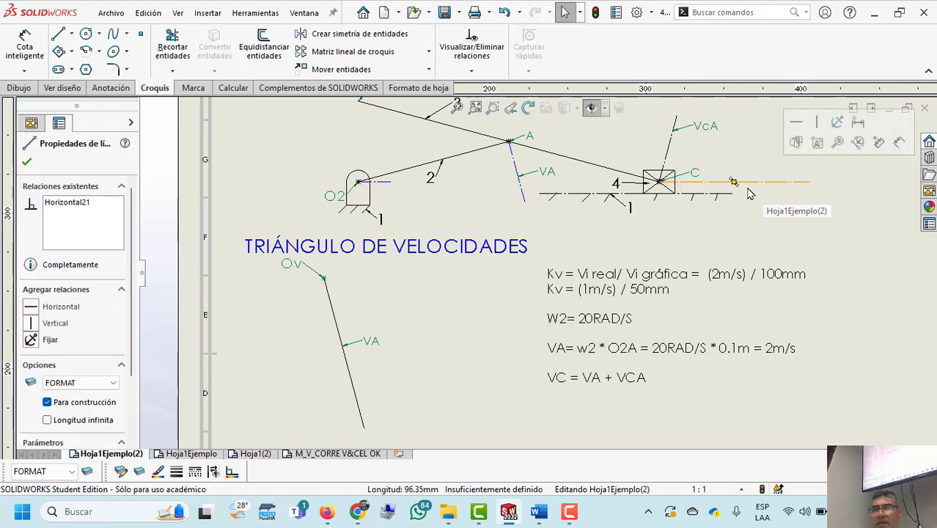
click(773, 211)
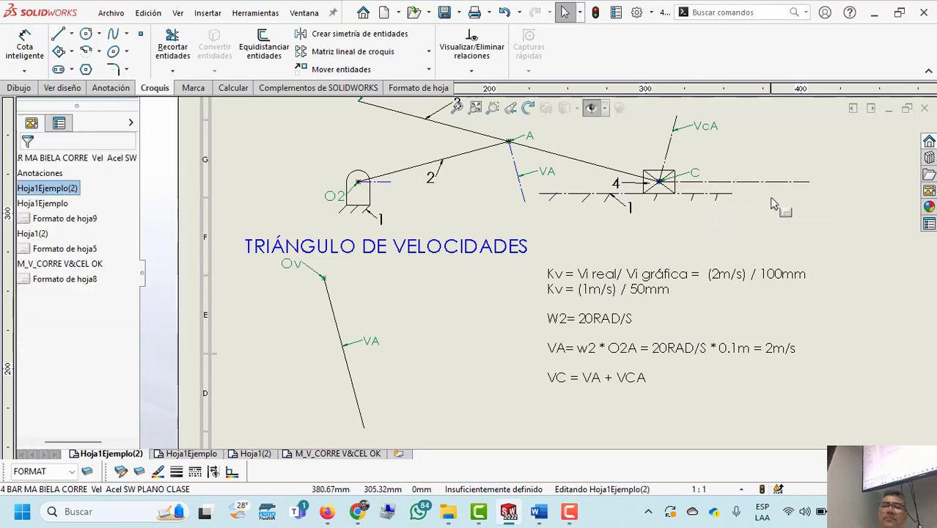
- Assign the construction line labelled VcA at point C to the VCA layer
click(669, 157)
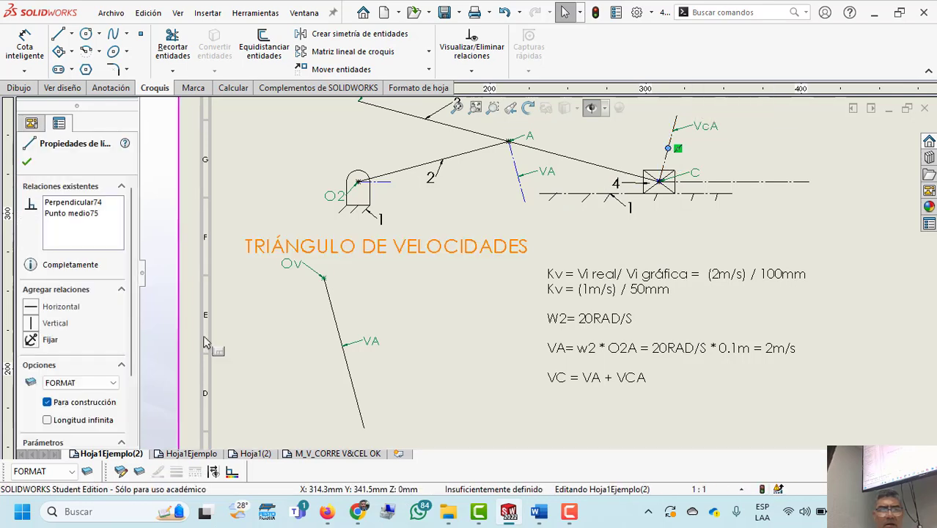
click(71, 470)
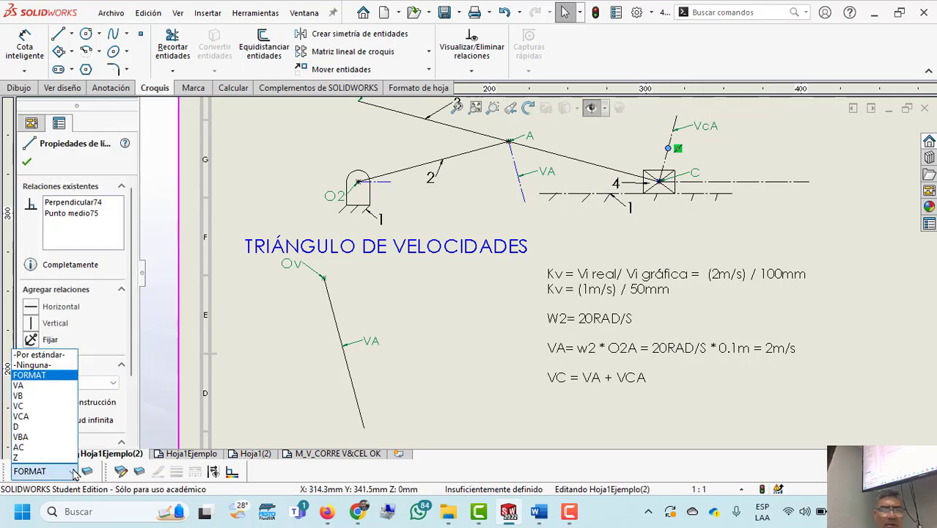
click(22, 416)
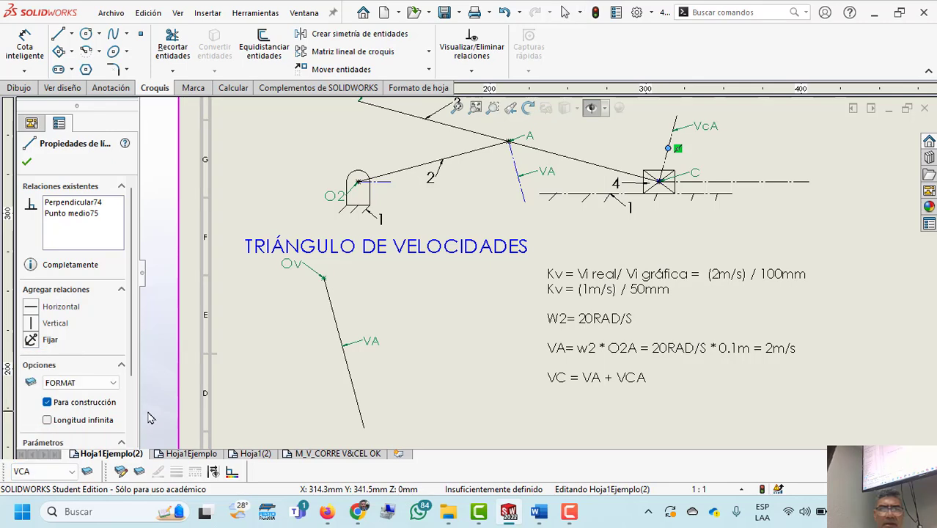
click(26, 164)
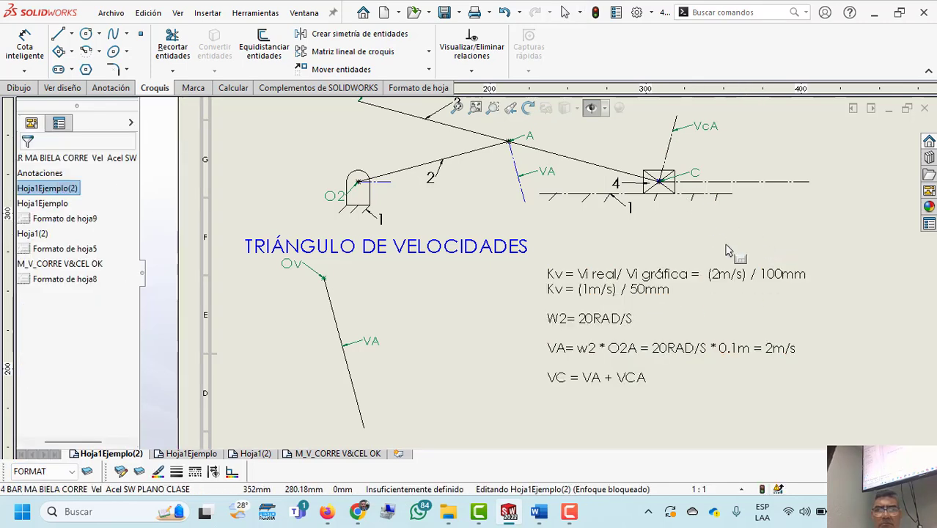
key(Escape)
- Copy the VcA label onto the horizontal construction line at C and change the copy's text to "VC"
click(755, 190)
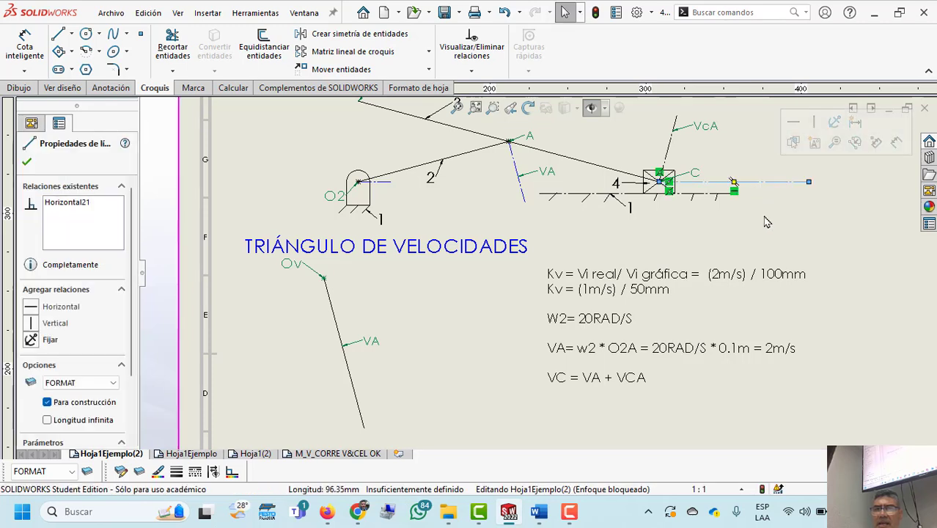
key(Escape)
click(686, 130)
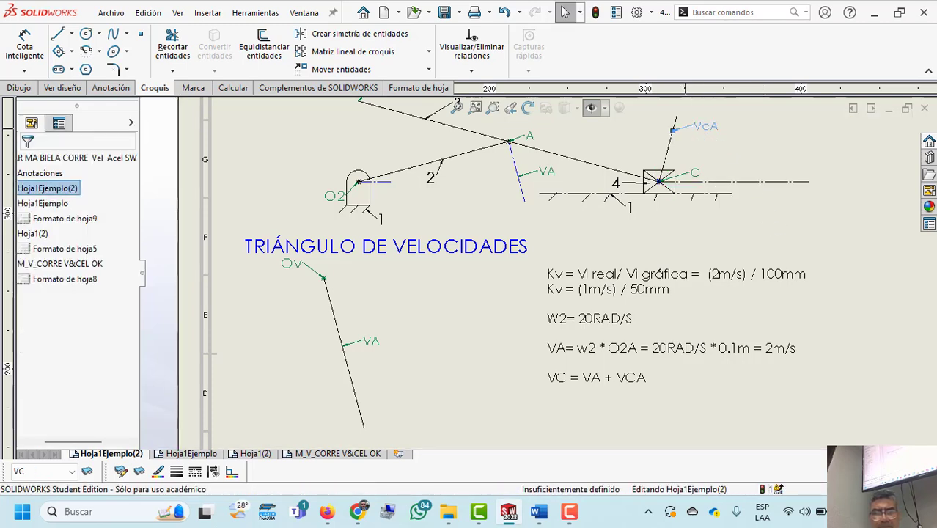
ctrl+drag(686, 129, 794, 203)
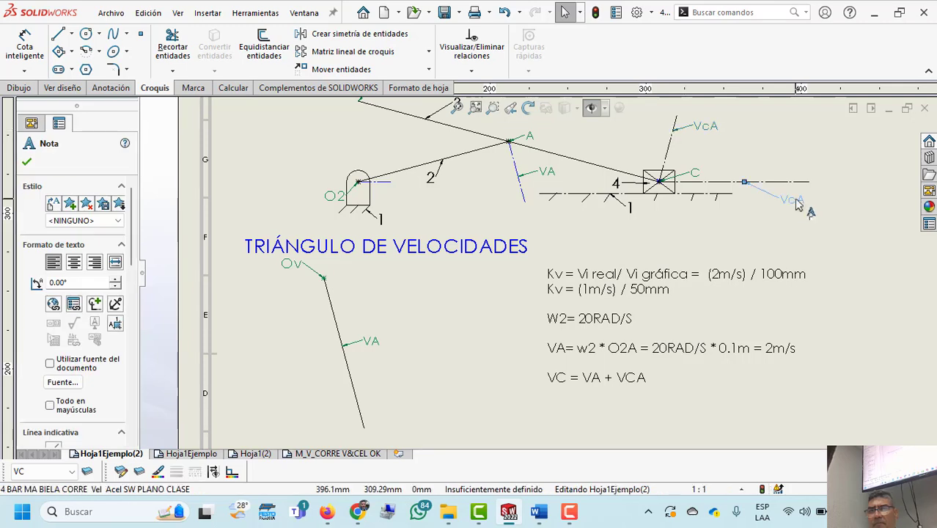
double_click(795, 202)
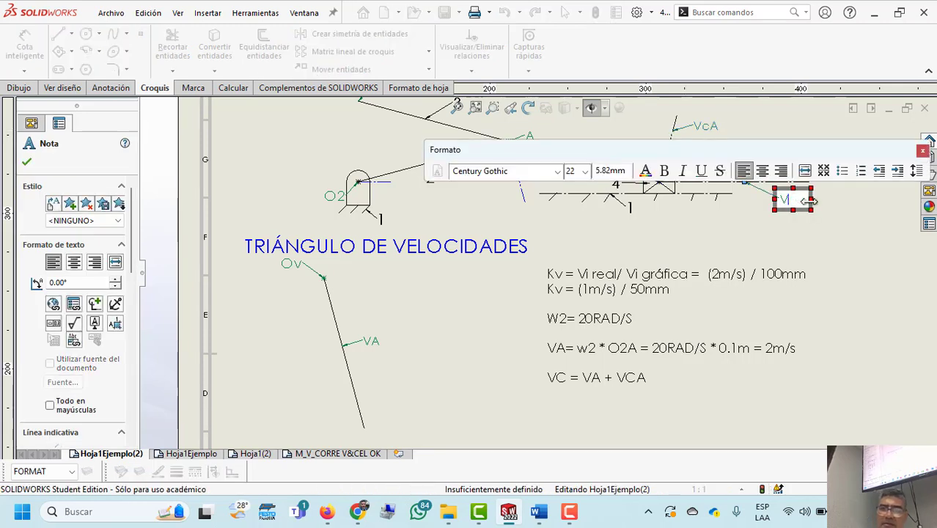
text(C)
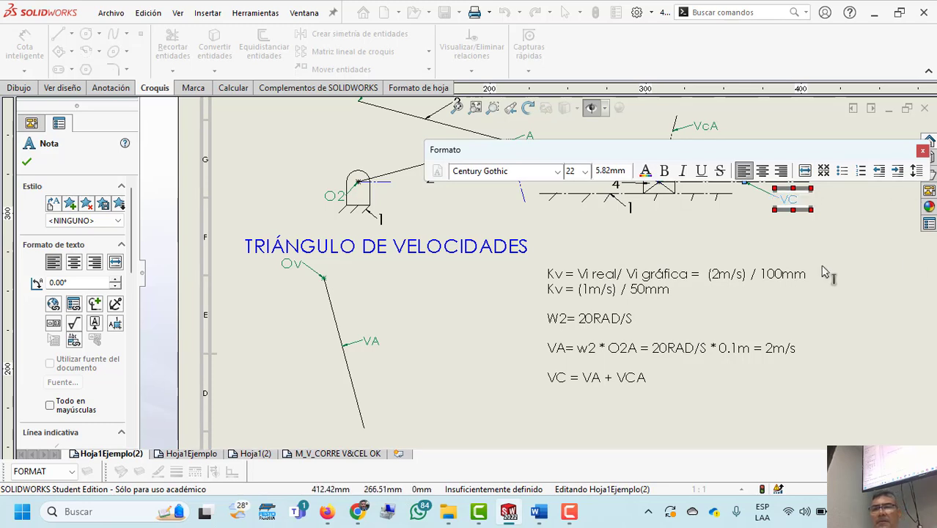
click(828, 267)
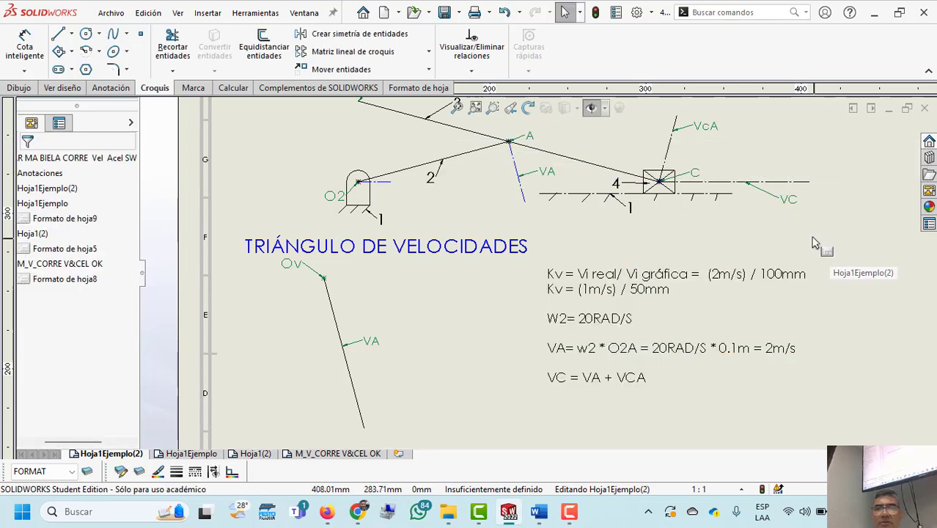
- Assign the horizontal construction line labelled VC to the VC layer
click(726, 182)
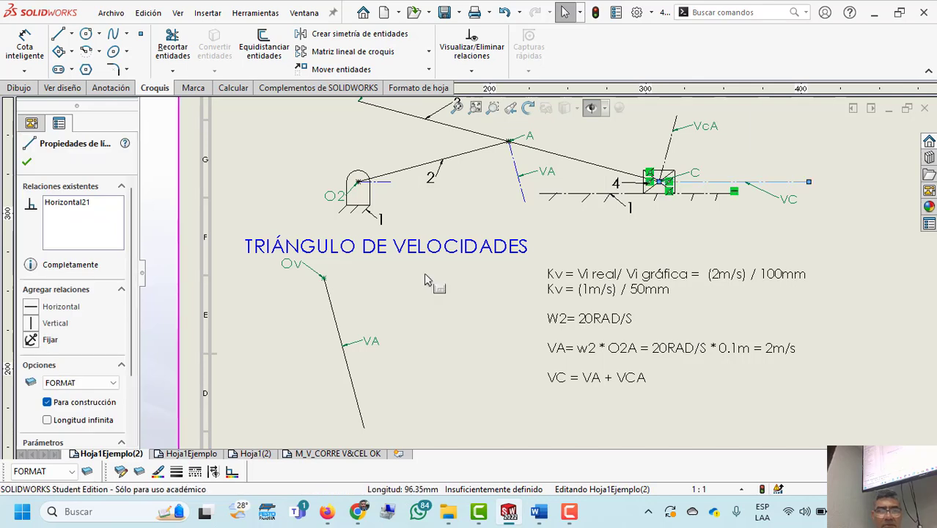
click(71, 471)
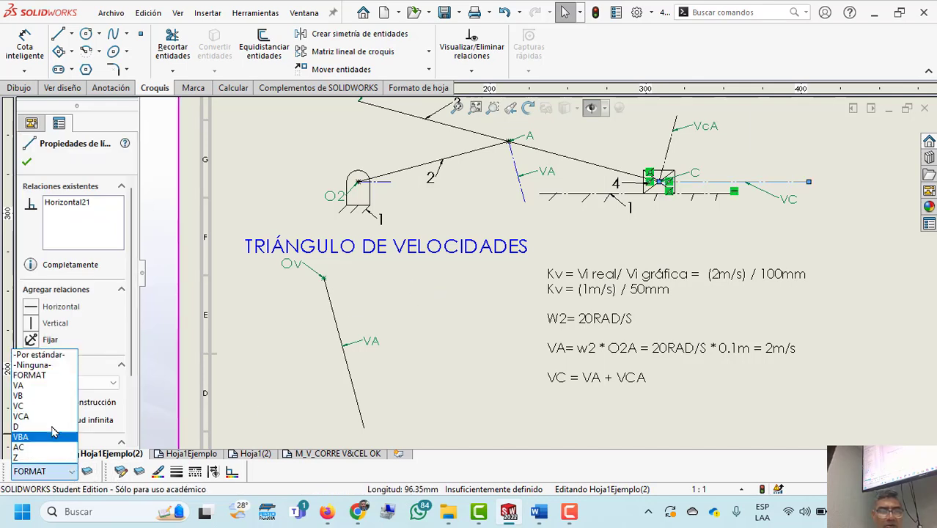
click(29, 405)
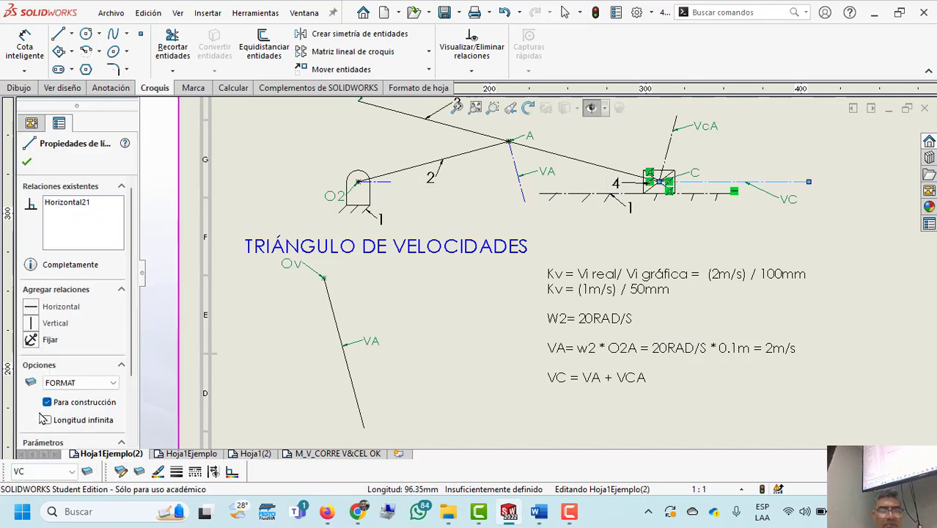
click(27, 163)
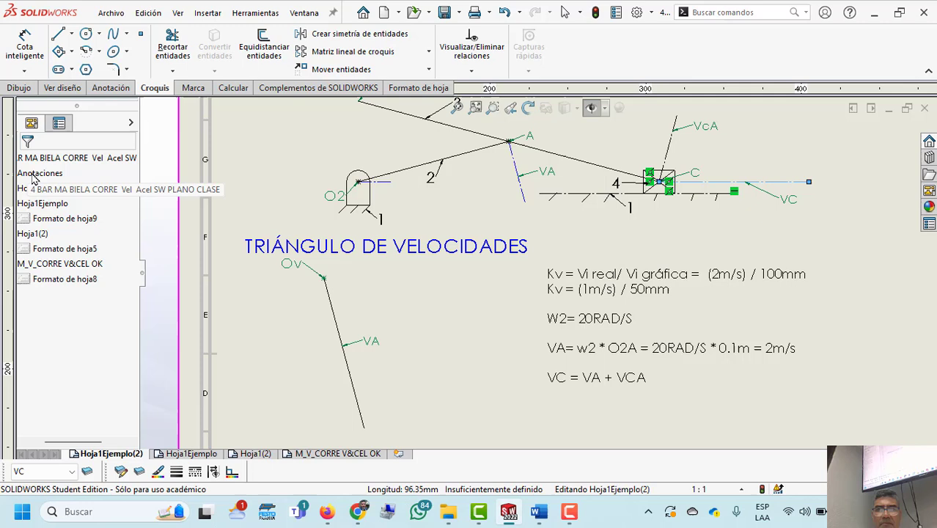
click(845, 341)
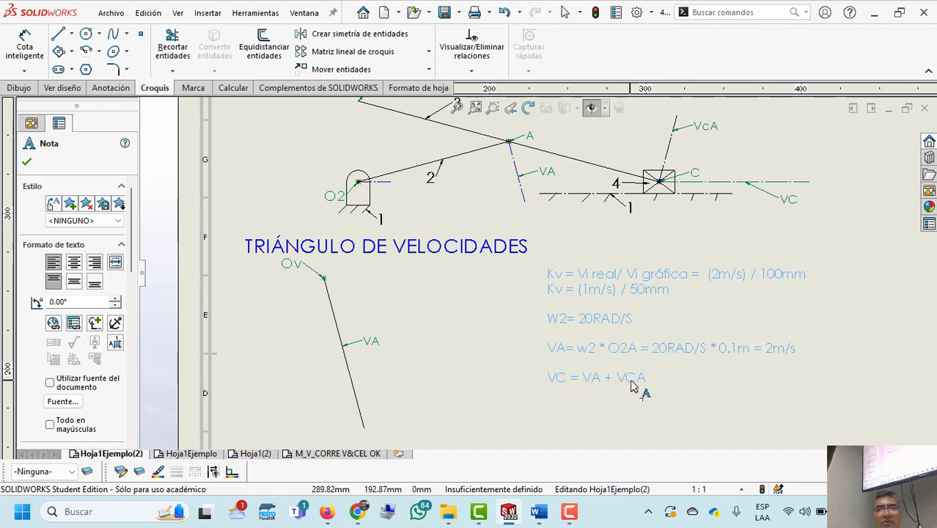
- Draw a slightly downward-sloping construction line from Ov toward the calculations note in the velocity triangle, and select it
click(71, 35)
click(74, 68)
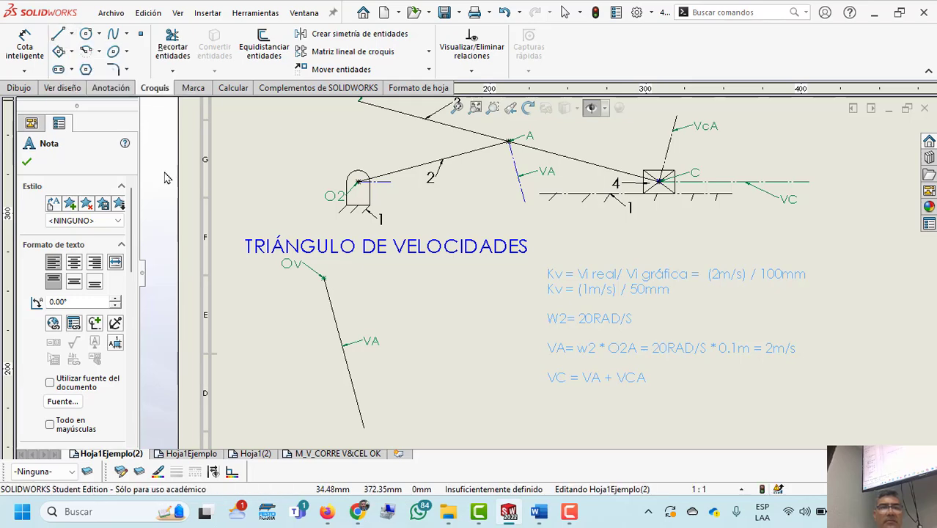
click(324, 279)
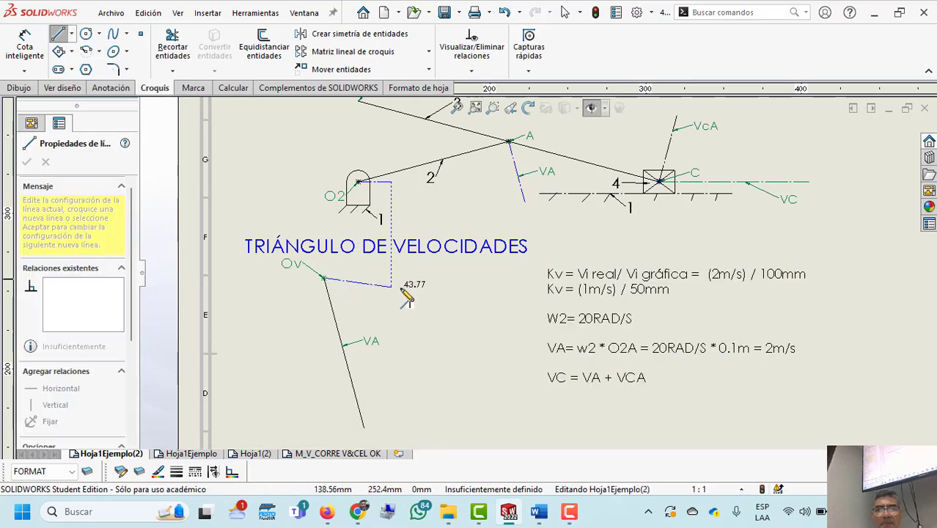
click(461, 292)
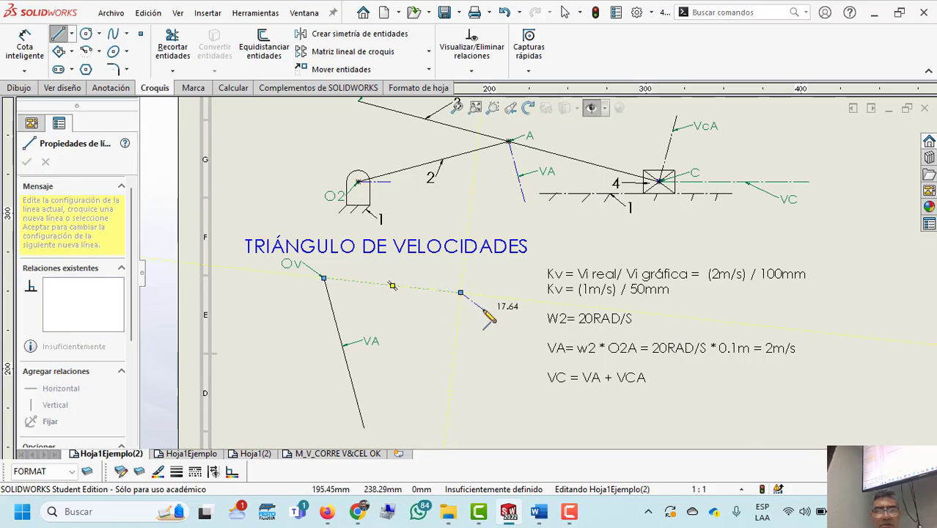
key(Escape)
click(430, 289)
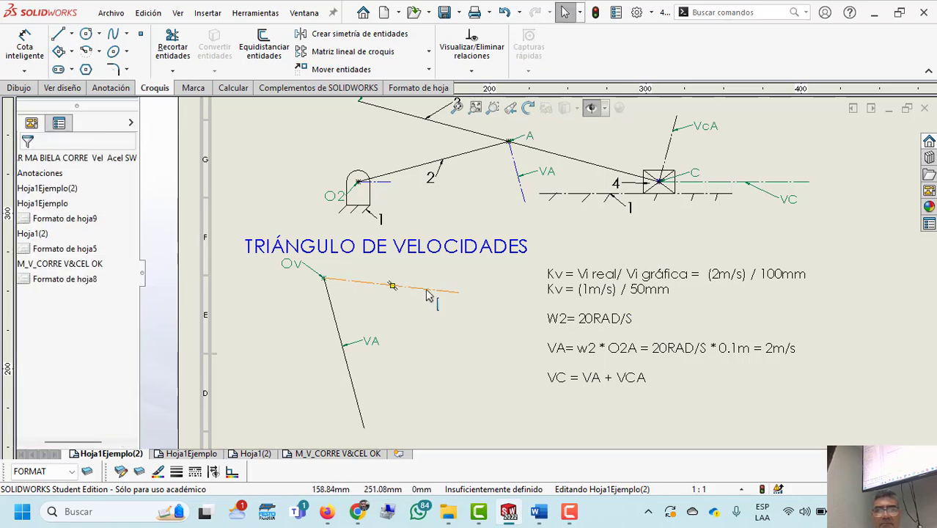
- Make the construction line from Ov parallel to the horizontal VC construction line at point C
ctrl+click(728, 182)
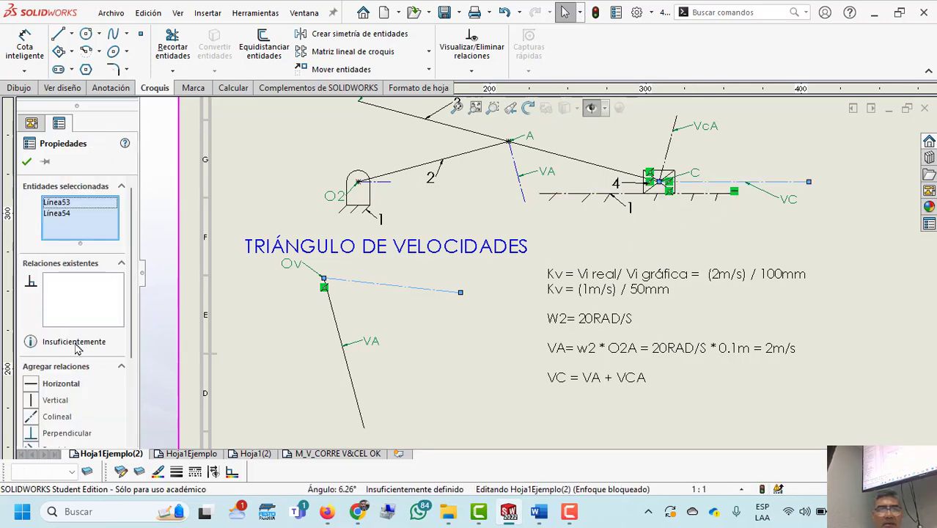
scroll(38, 437, down, 3)
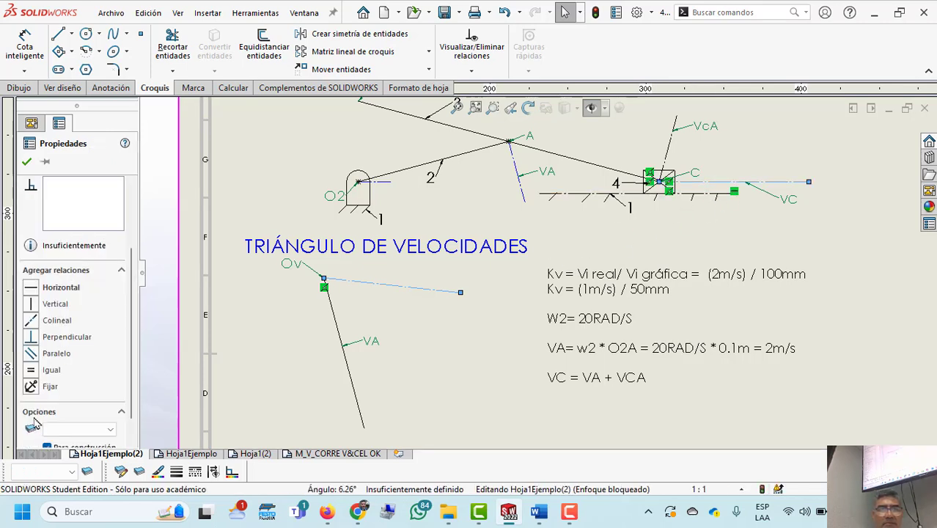
click(46, 354)
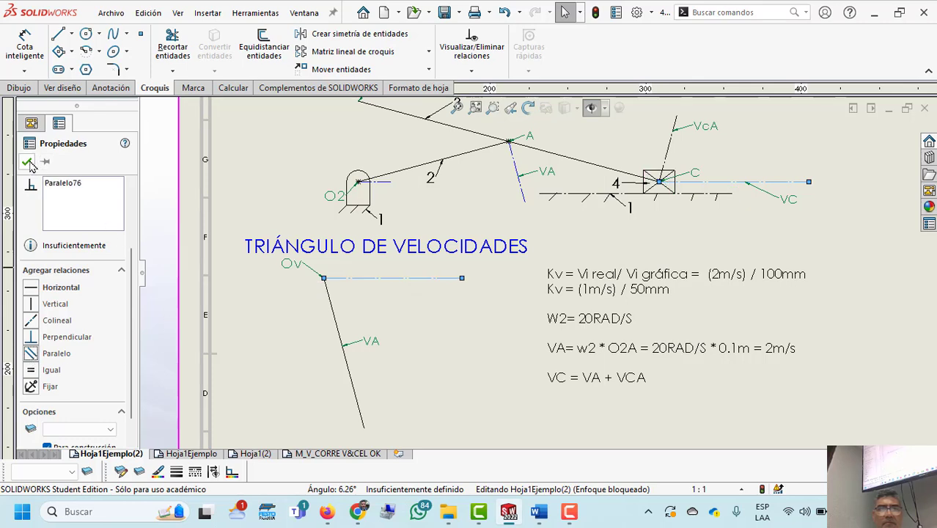
- Assign the two parallel construction lines, at Ov and at C, to the VC layer
click(72, 470)
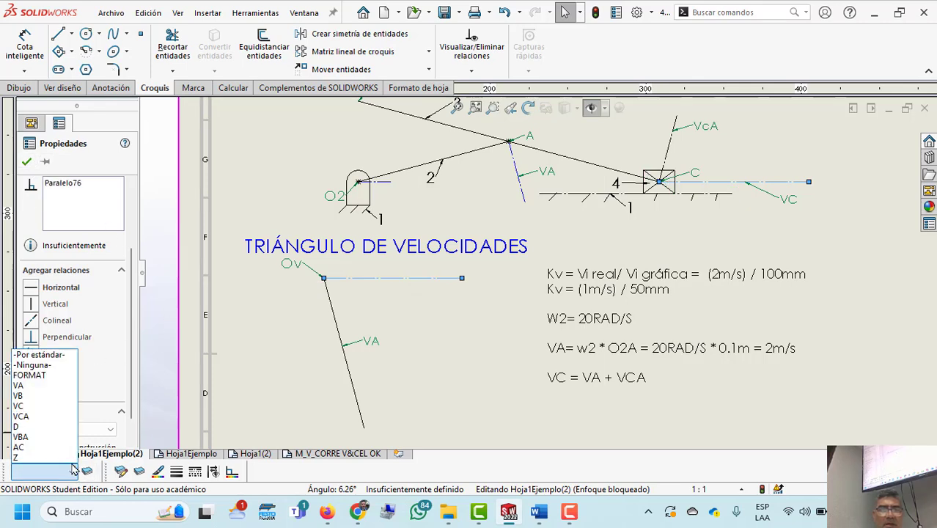
click(38, 408)
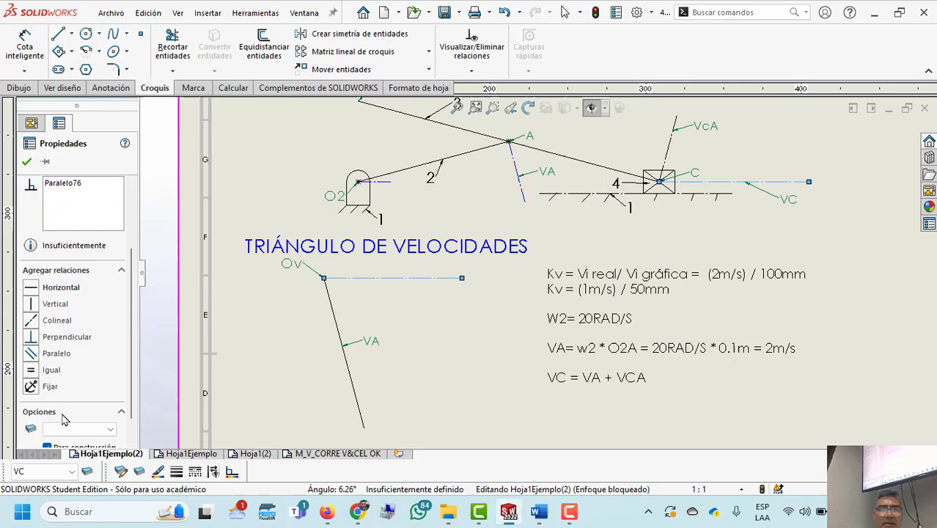
click(26, 161)
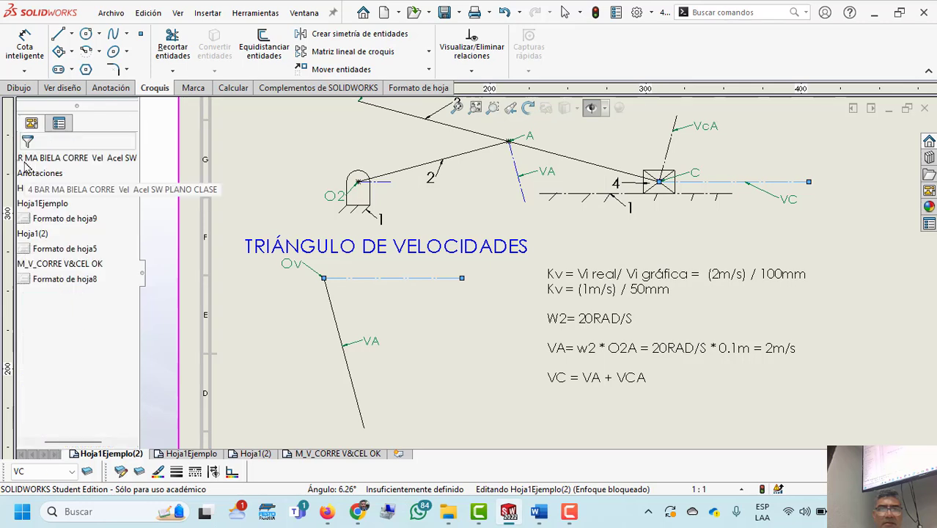
- Copy the VC label from the line at C onto the horizontal construction line from Ov, with its text below the line
click(771, 201)
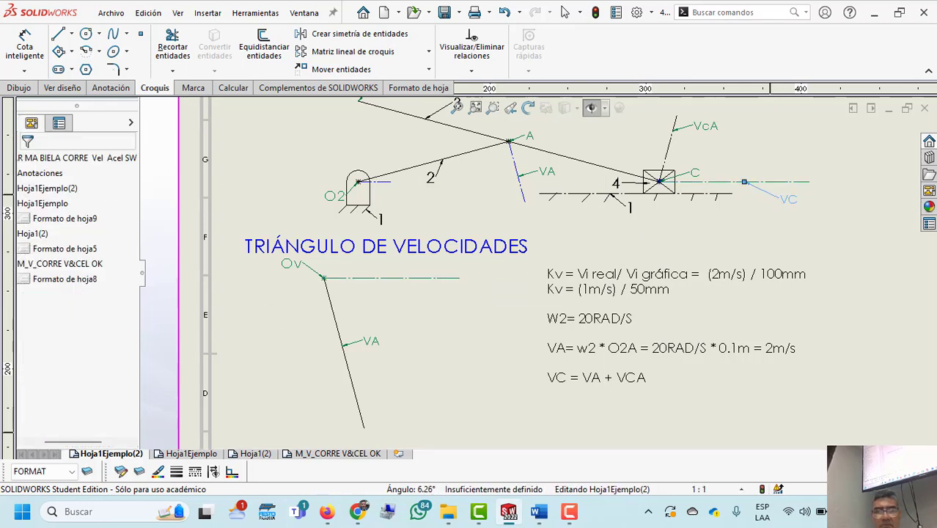
click(393, 278)
key(ctrl+v)
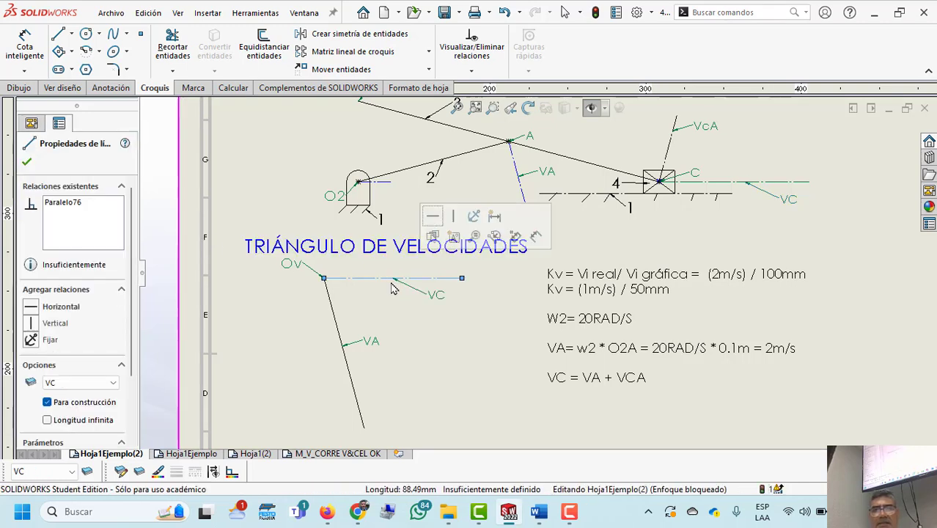
click(433, 298)
drag(400, 302, 434, 302)
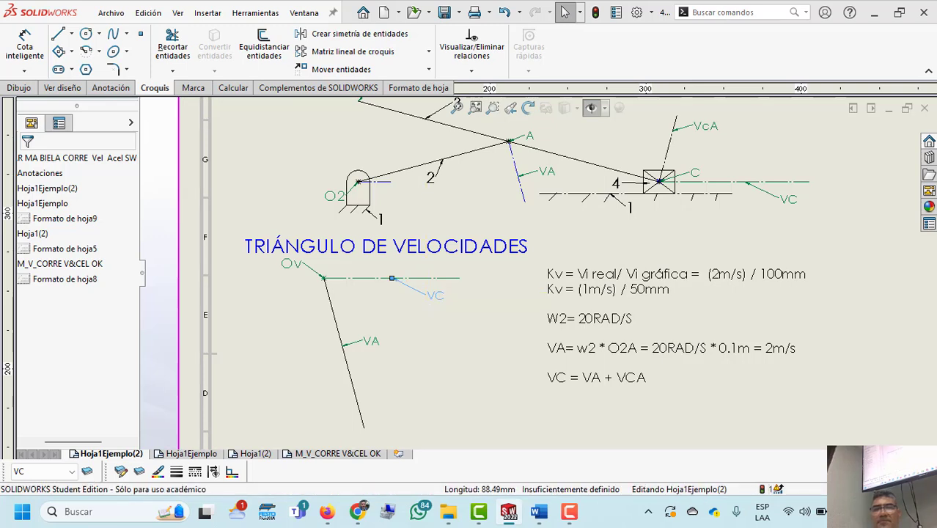
click(513, 291)
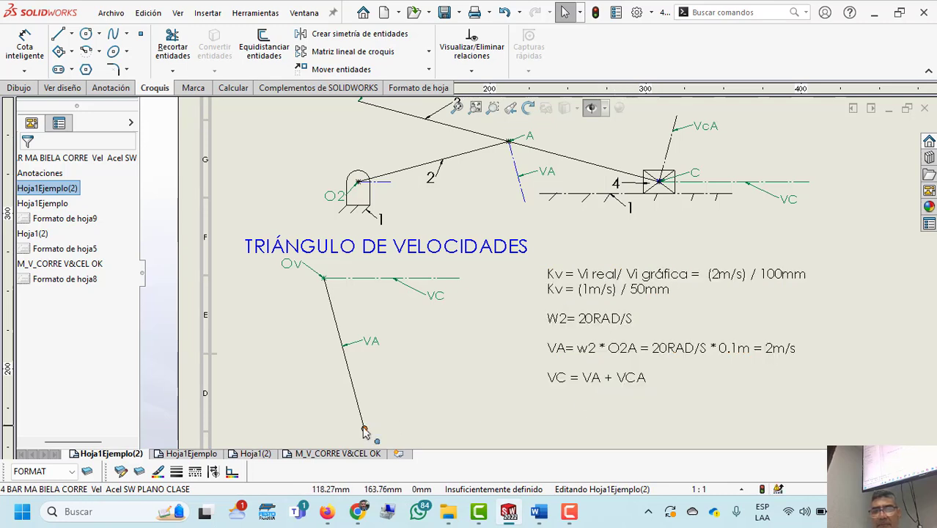
- Draw a line about 110 mm long from the lower end of VA upward past the horizontal VC line in the velocity triangle
click(63, 33)
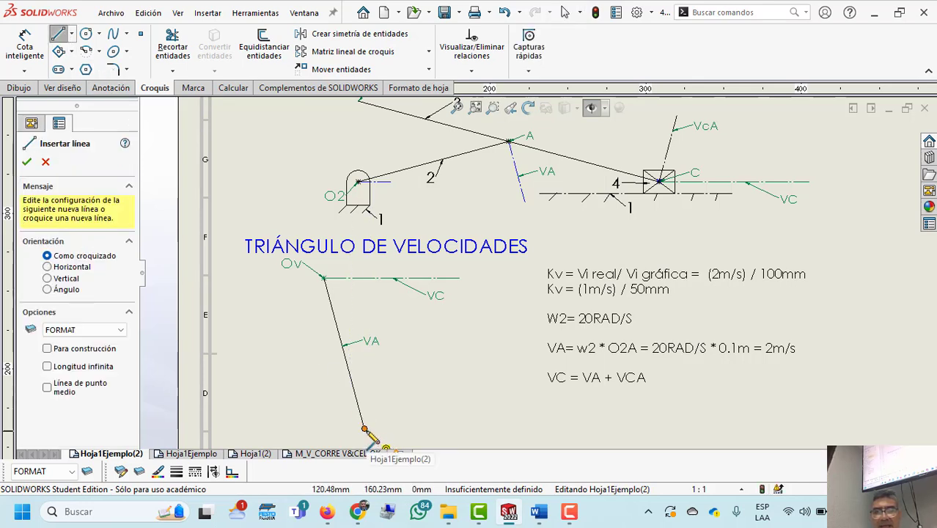
click(365, 429)
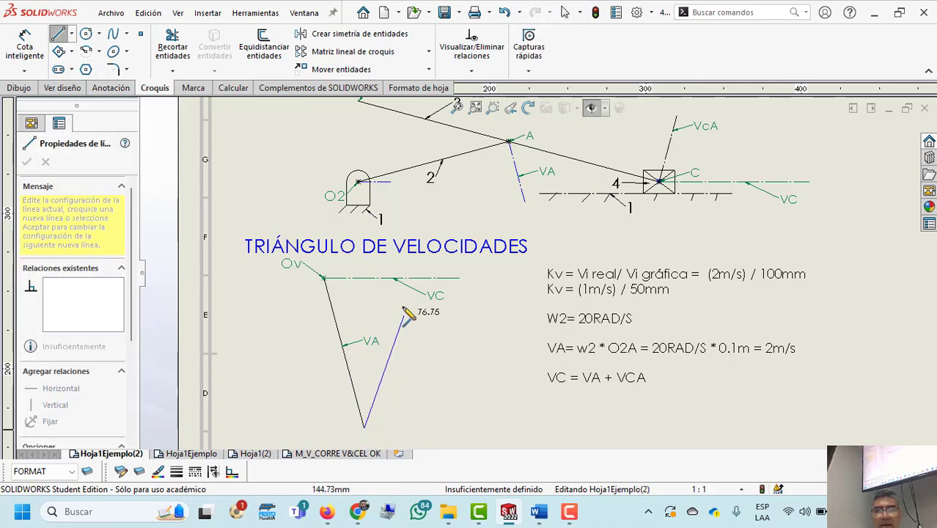
click(406, 261)
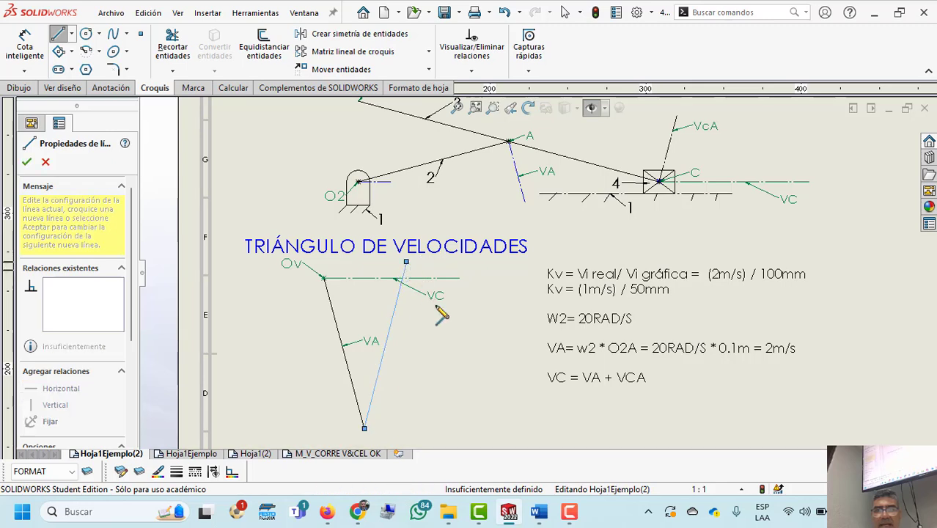
key(Escape)
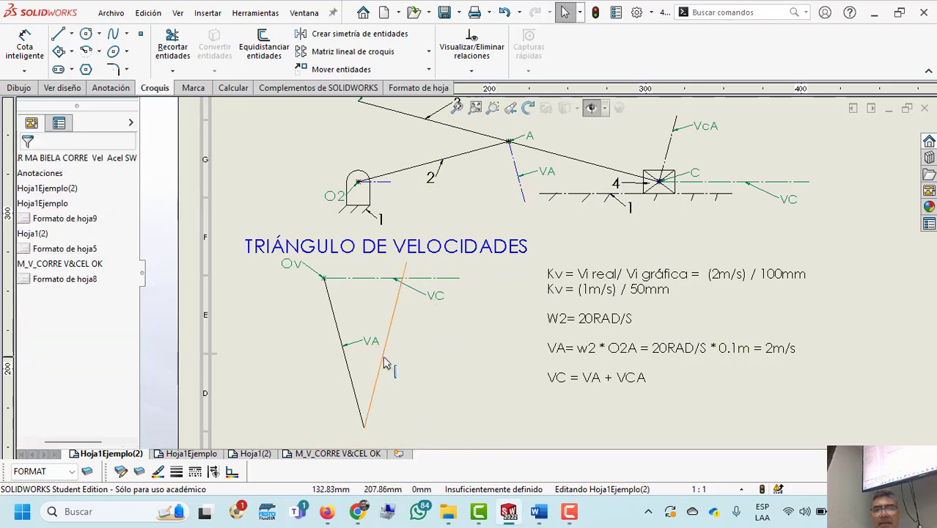
- Assign the line rising from the lower end of VA to the VCA layer
click(382, 363)
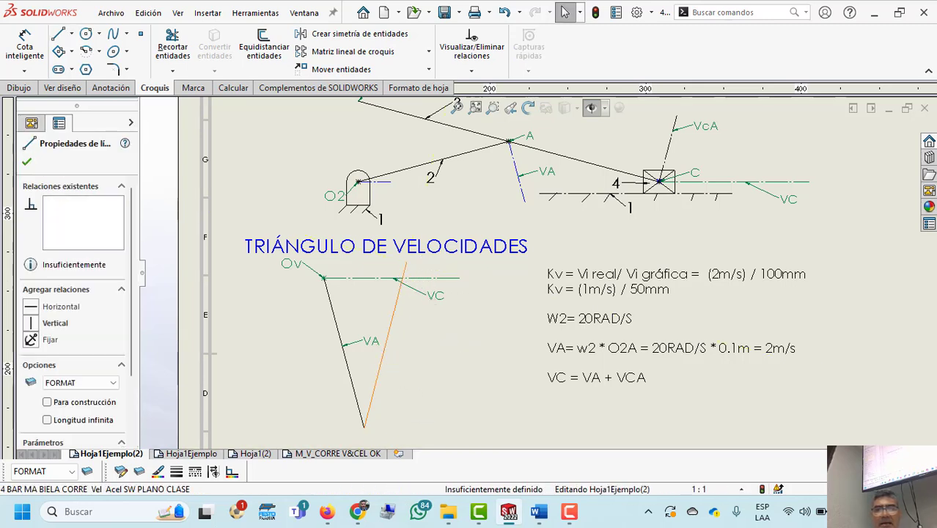
click(72, 471)
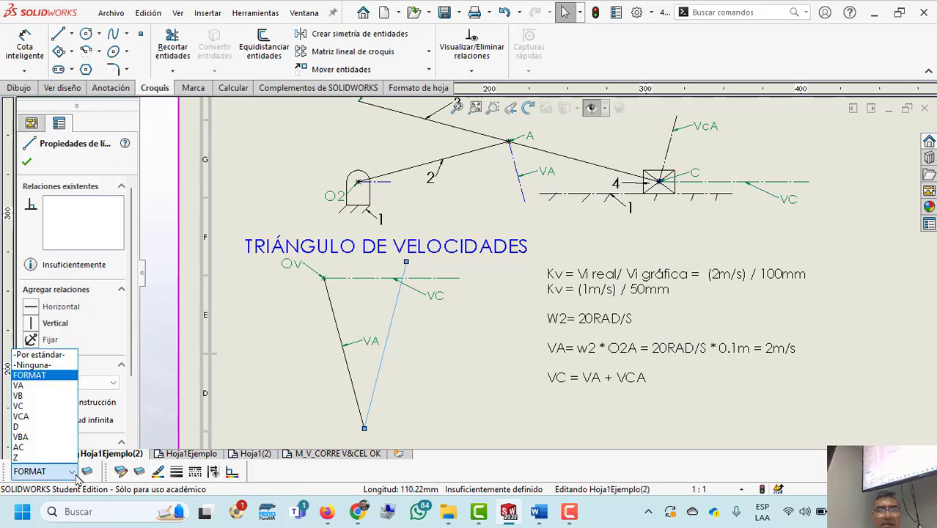
click(44, 416)
click(26, 161)
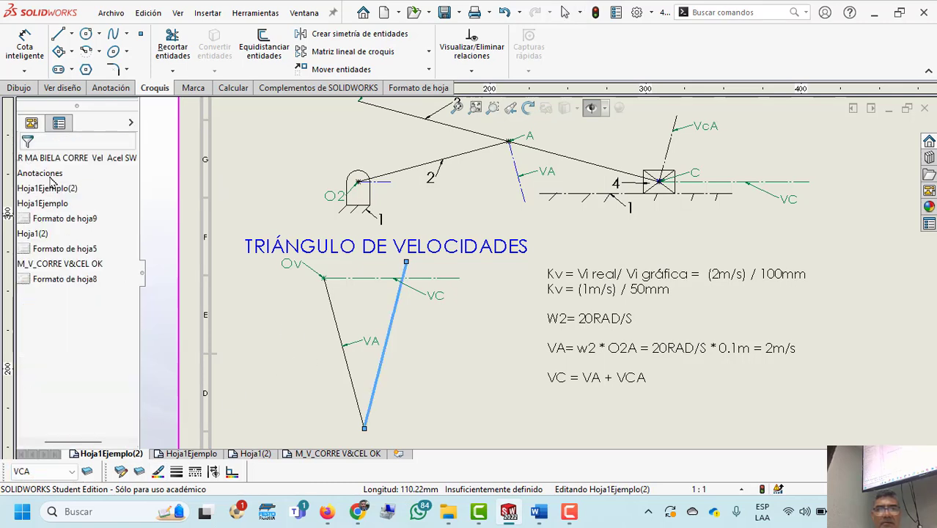
click(434, 377)
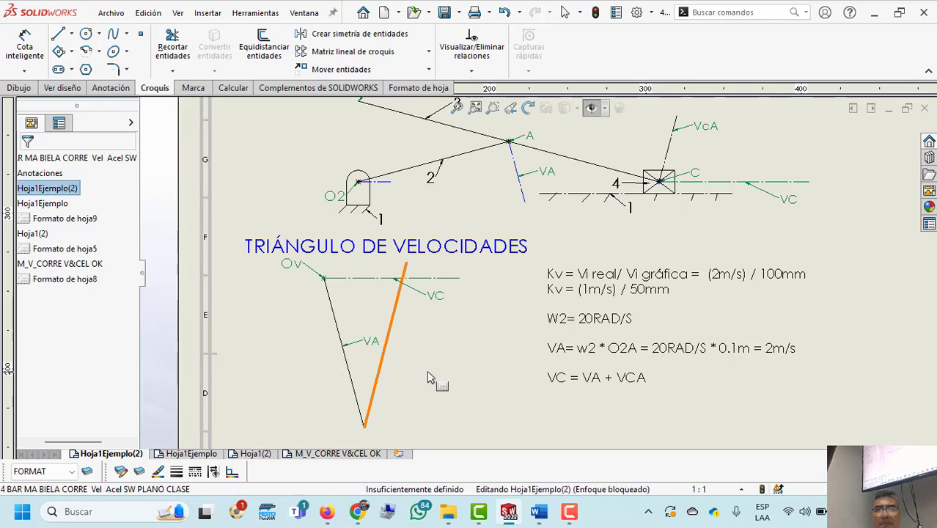
- Assign the construction line labelled VcA at point C to the VCA layer
click(670, 146)
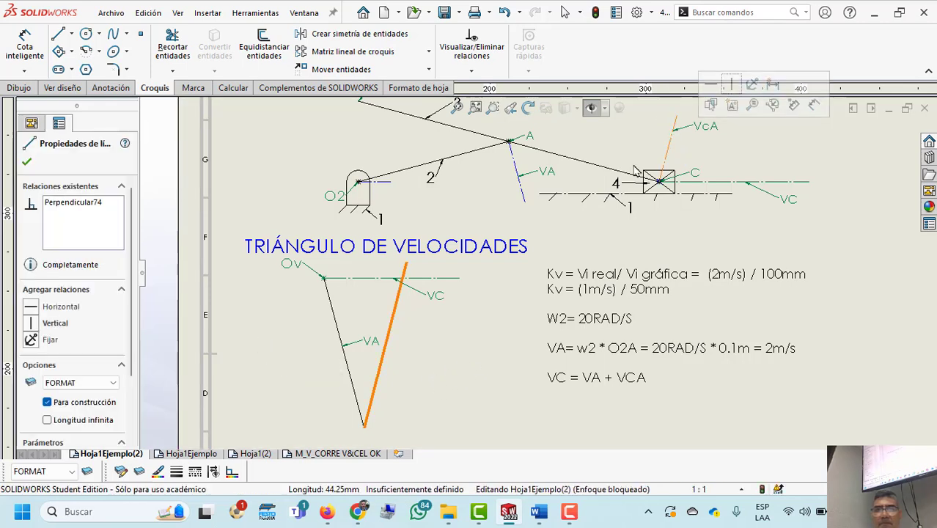
click(71, 471)
click(22, 416)
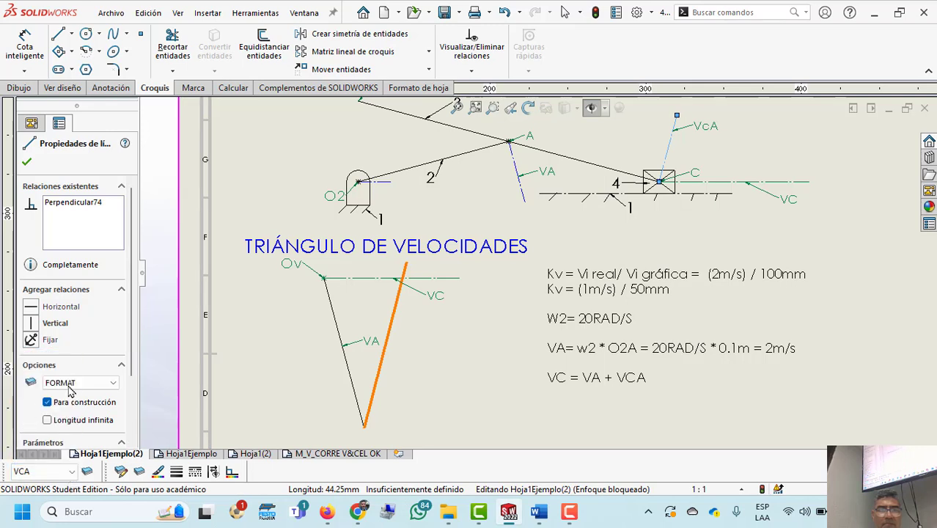
click(27, 162)
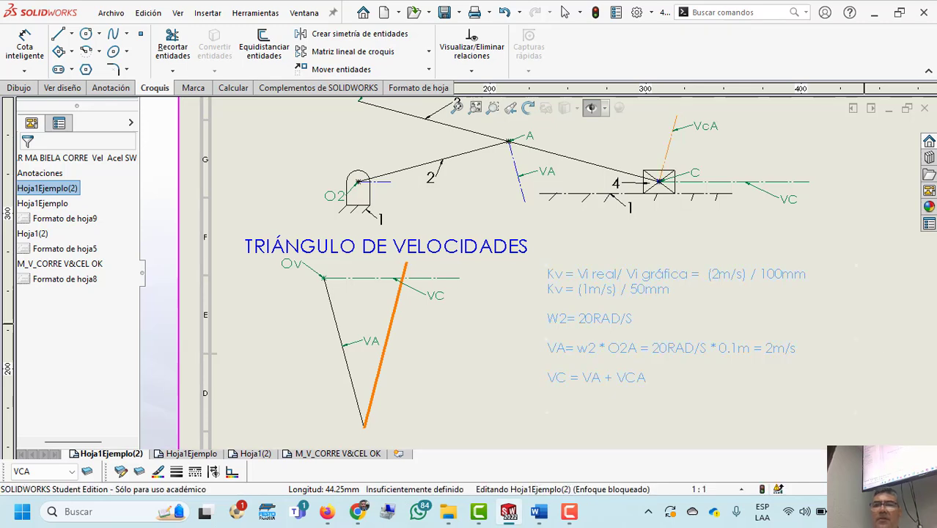
key(n)
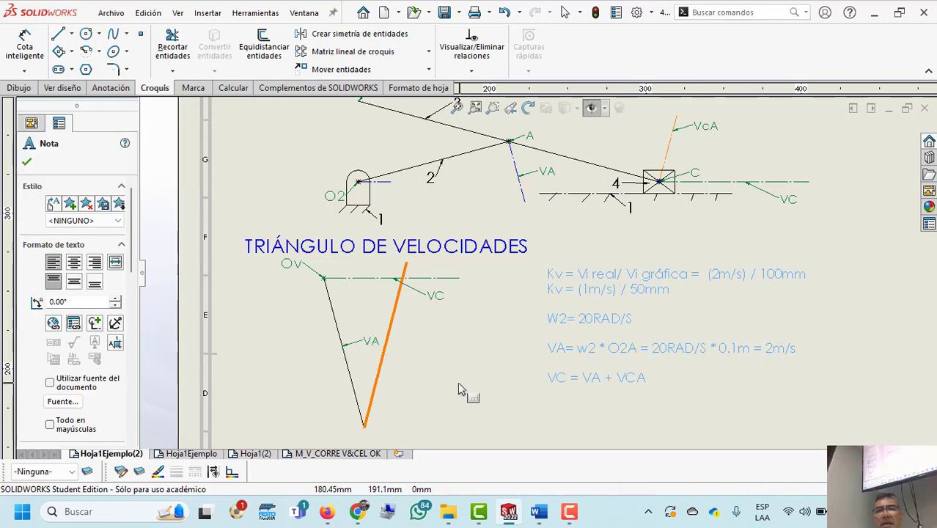
key(Escape)
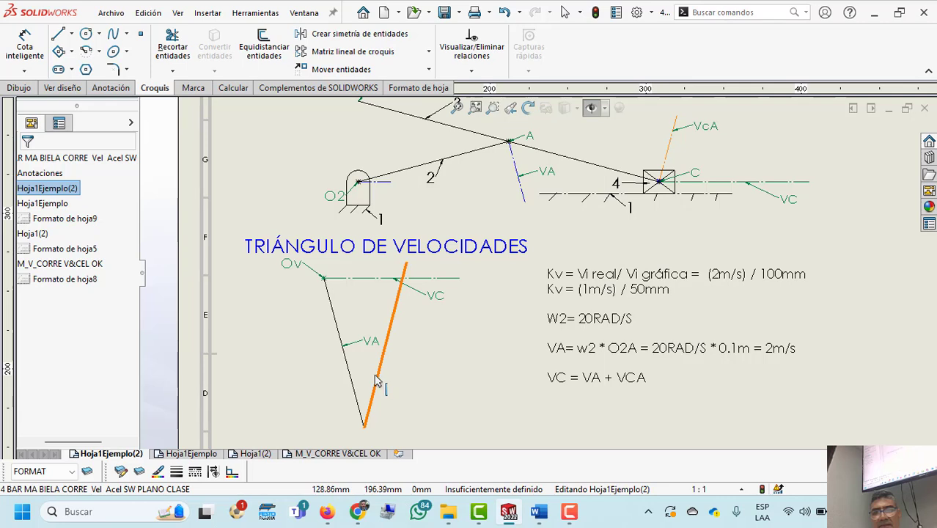
- Make the line rising from the lower end of VA parallel to the VcA construction line at point C
click(381, 377)
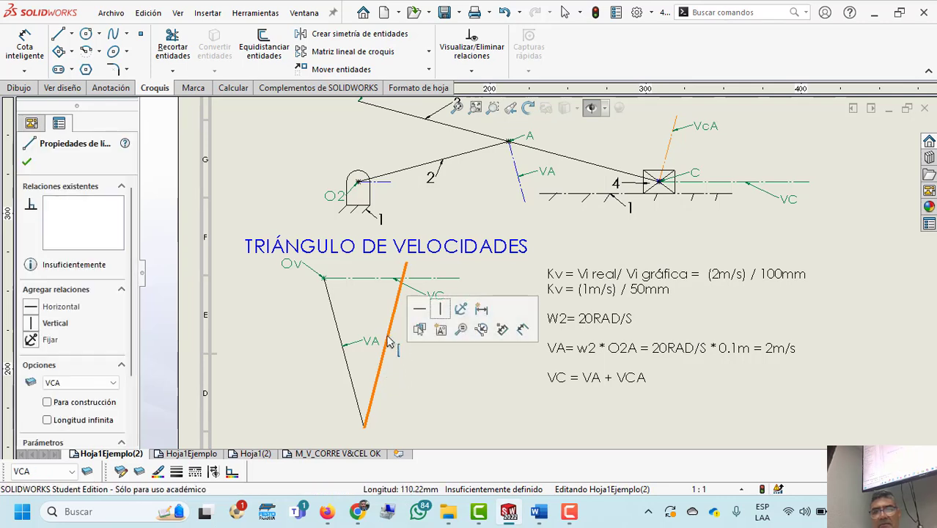
ctrl+click(668, 152)
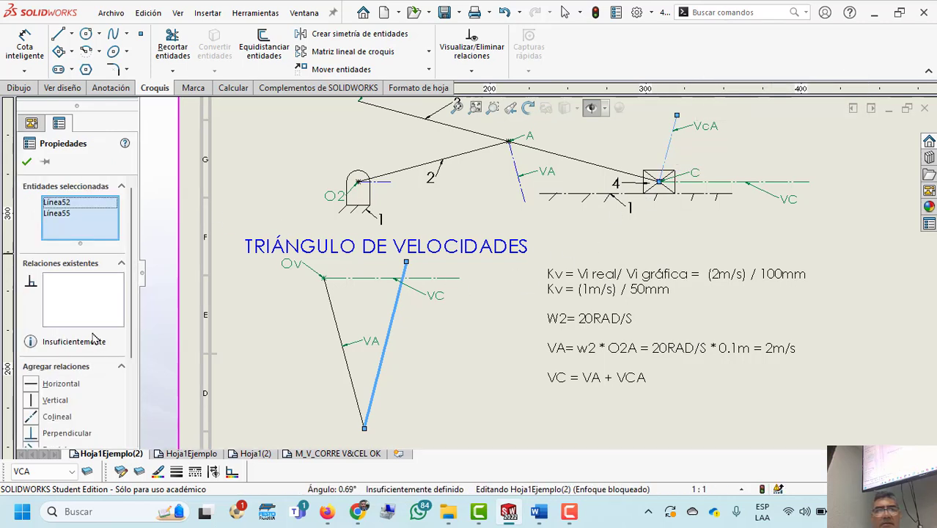
scroll(46, 430, down, 3)
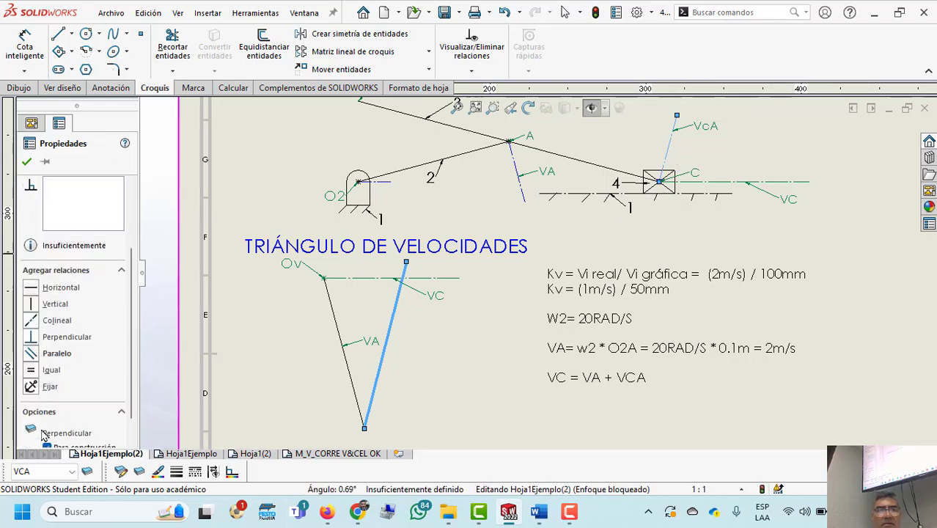
click(31, 354)
click(27, 162)
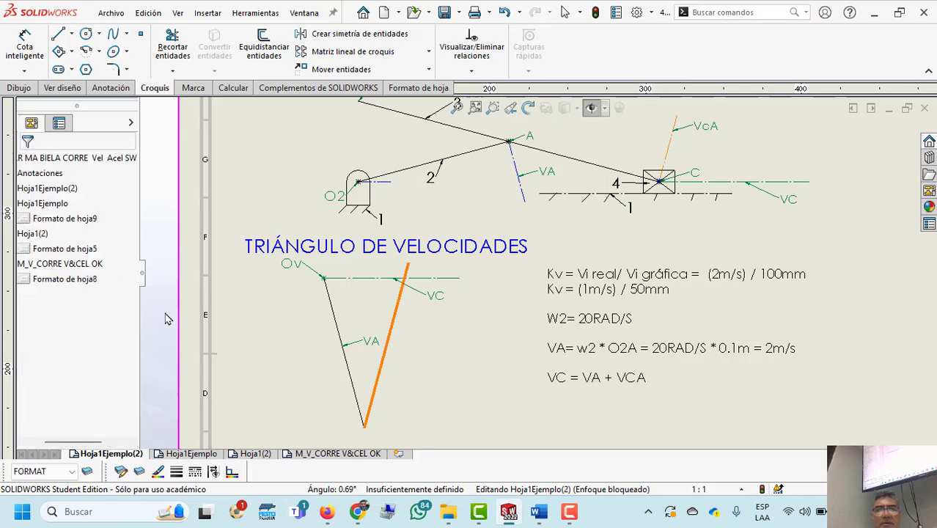
click(433, 383)
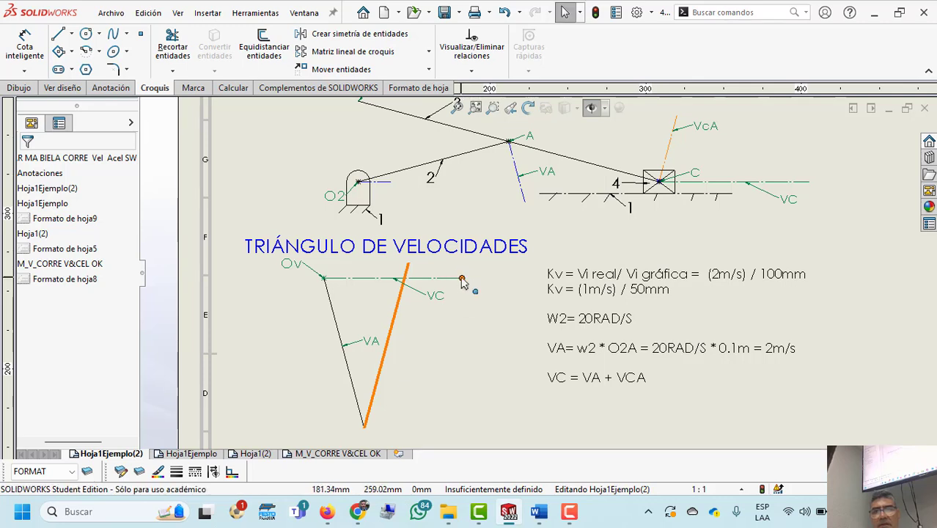
- Close the velocity triangle by making the free ends of the VC line and the rising line coincident
click(462, 278)
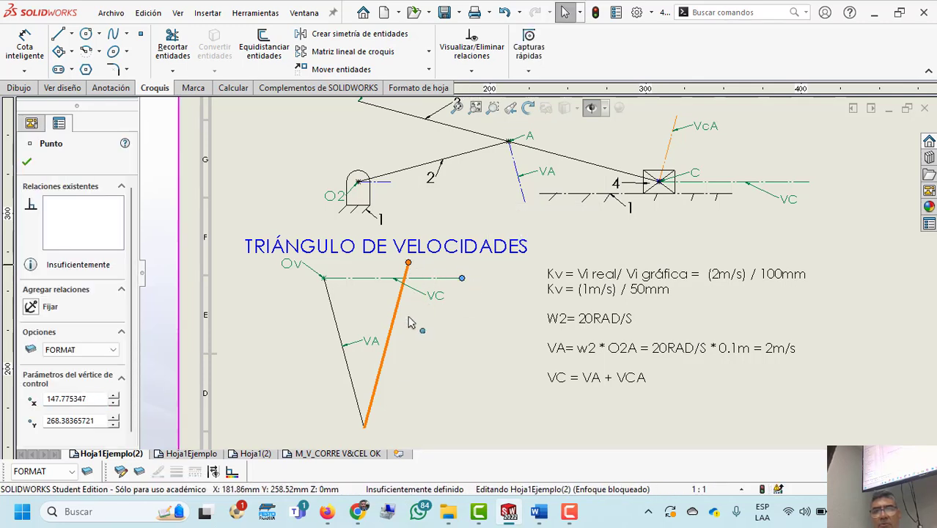
ctrl+click(409, 264)
click(32, 418)
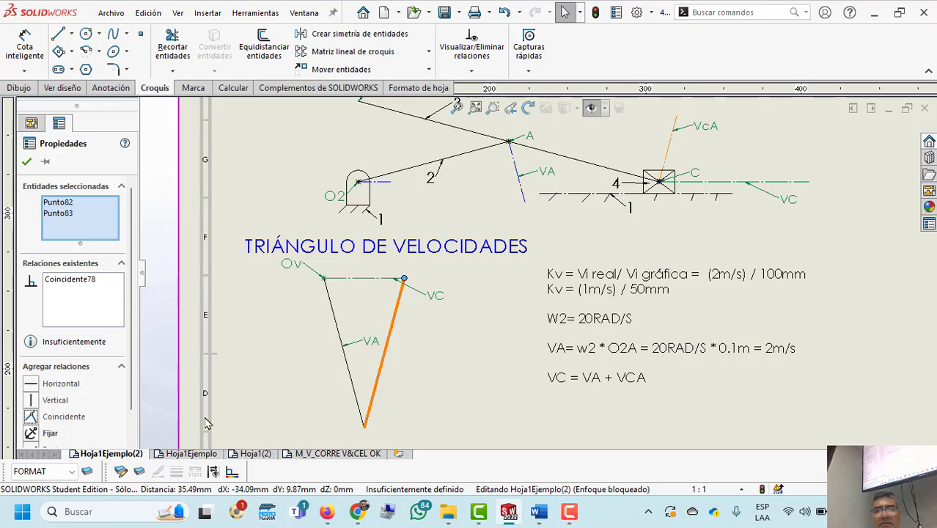
click(429, 387)
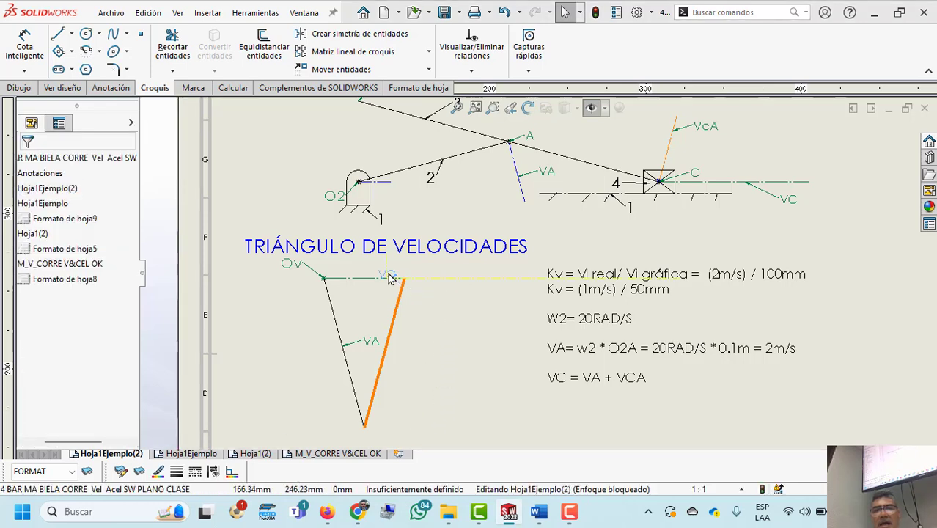
- Move the triangle's VC label above its line and copy the VcA label from point C onto the triangle's closing line
click(412, 265)
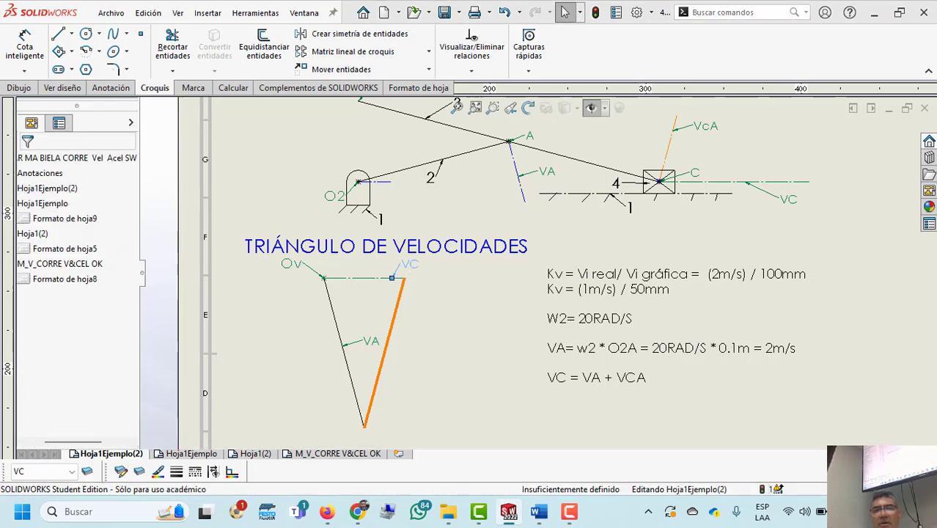
click(724, 131)
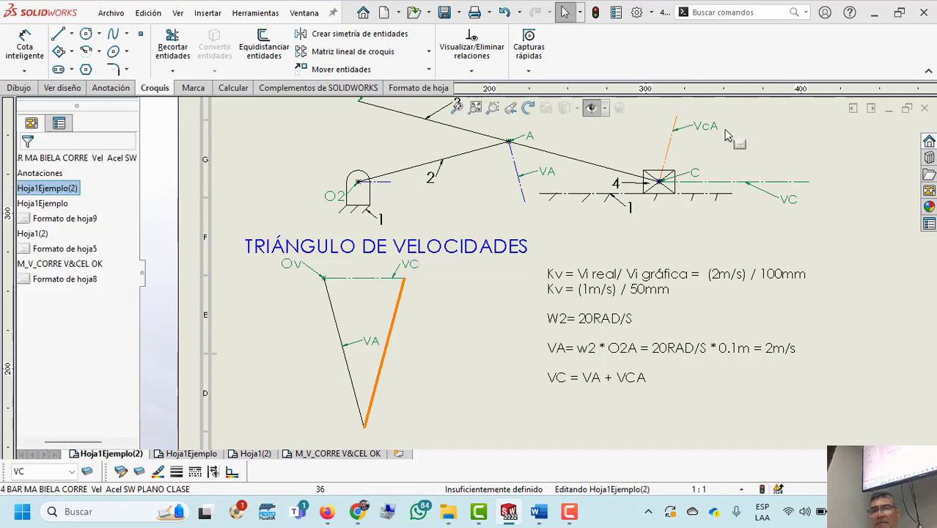
click(702, 130)
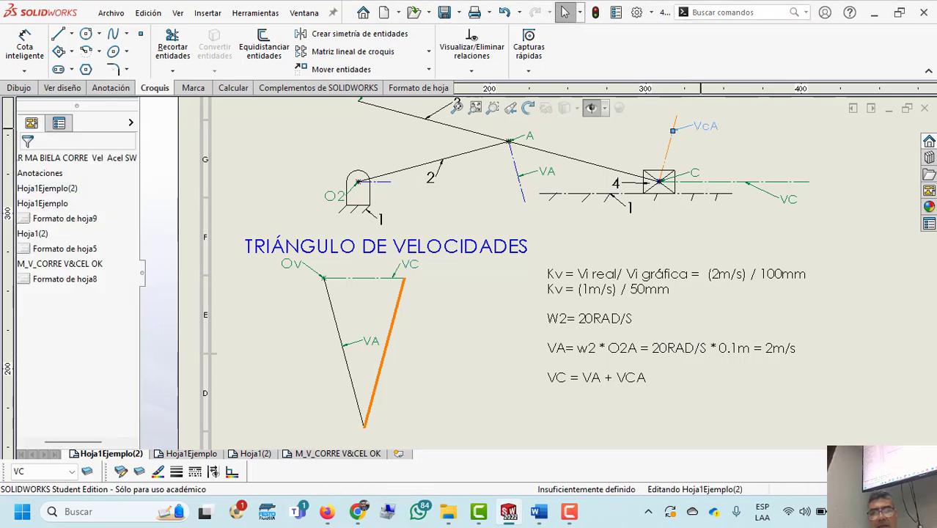
click(381, 369)
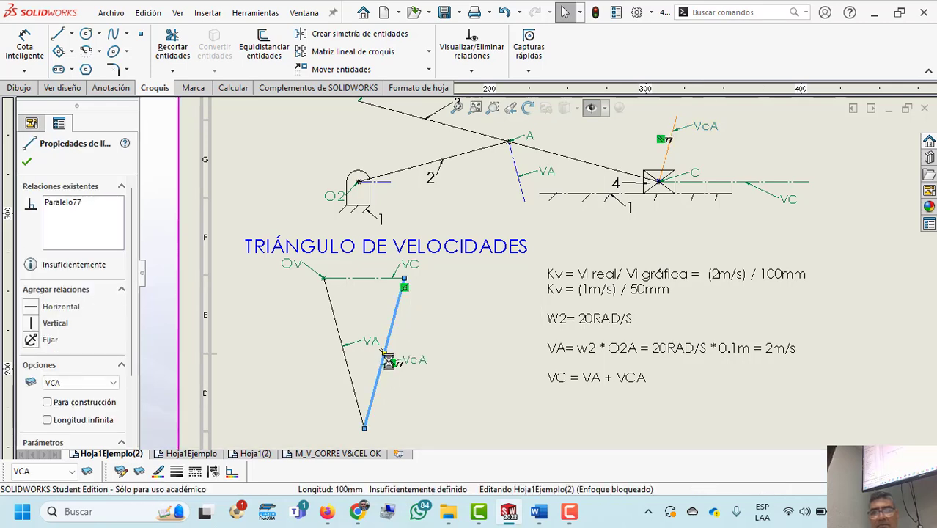
click(414, 340)
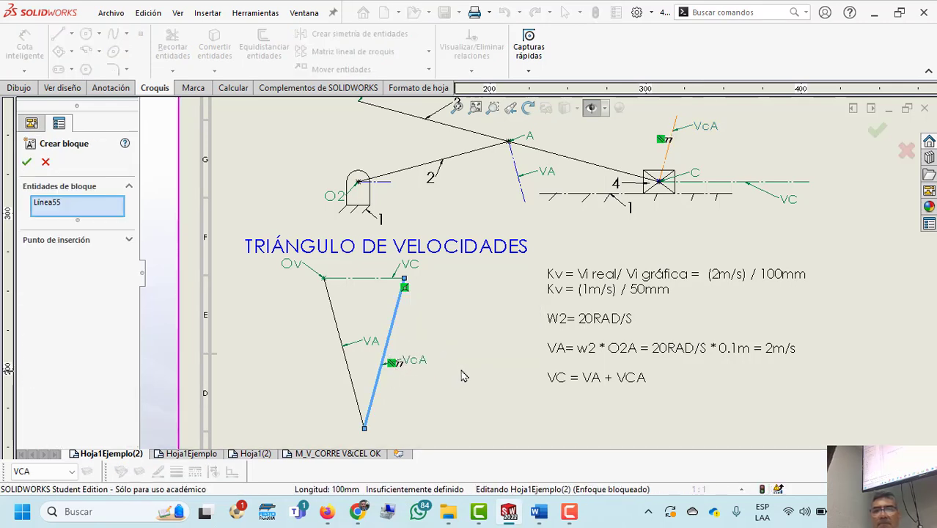
click(46, 162)
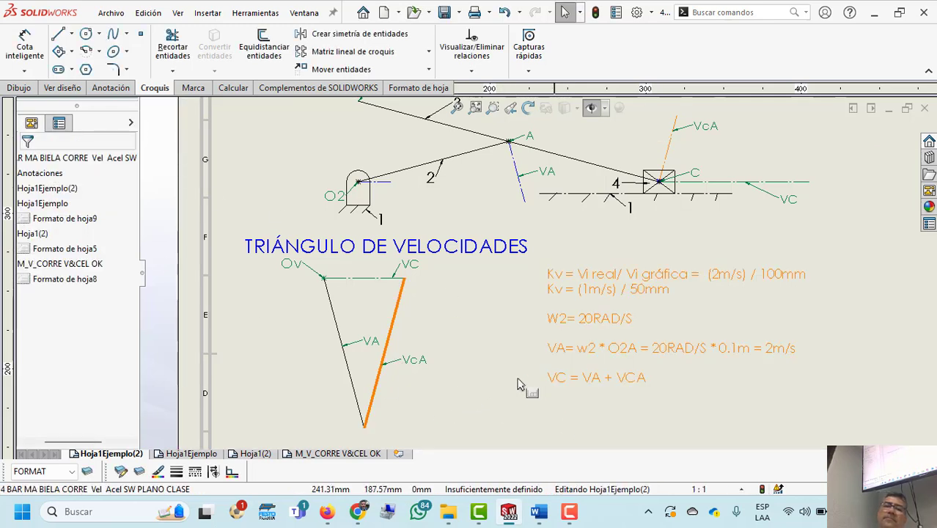
click(228, 127)
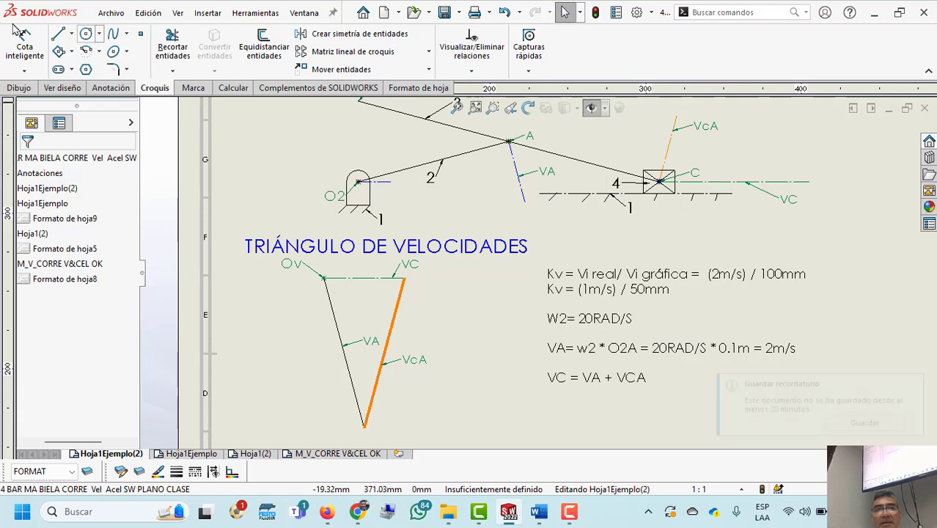
- Dimension the length of the triangle's VC line as a driven dimension, placed just above the line
click(24, 45)
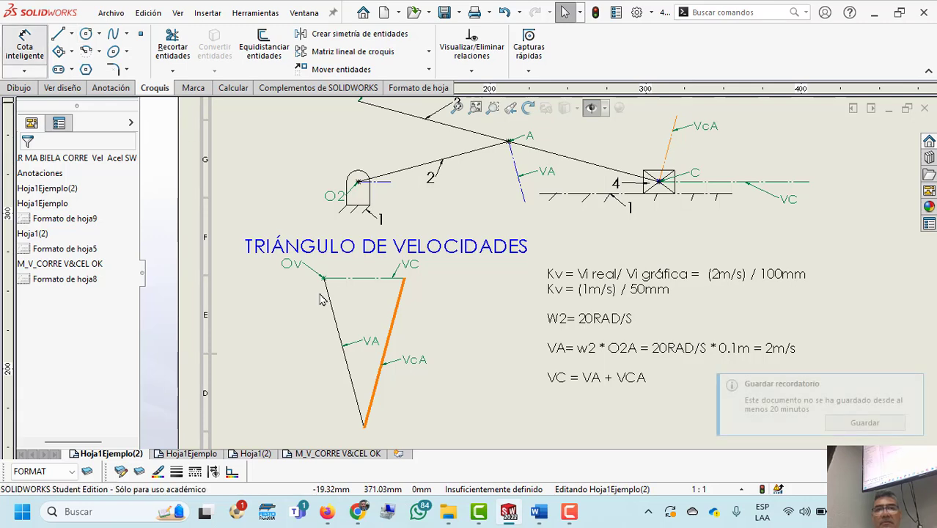
click(374, 278)
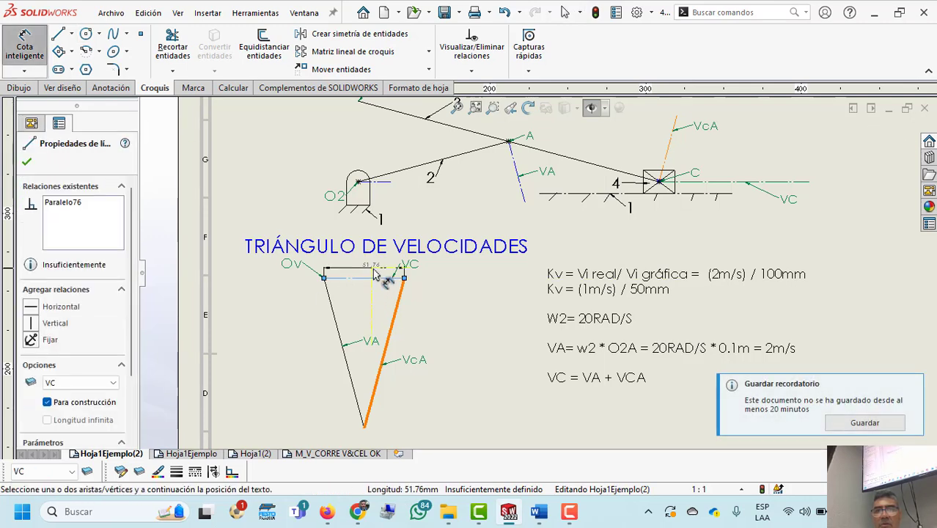
click(362, 271)
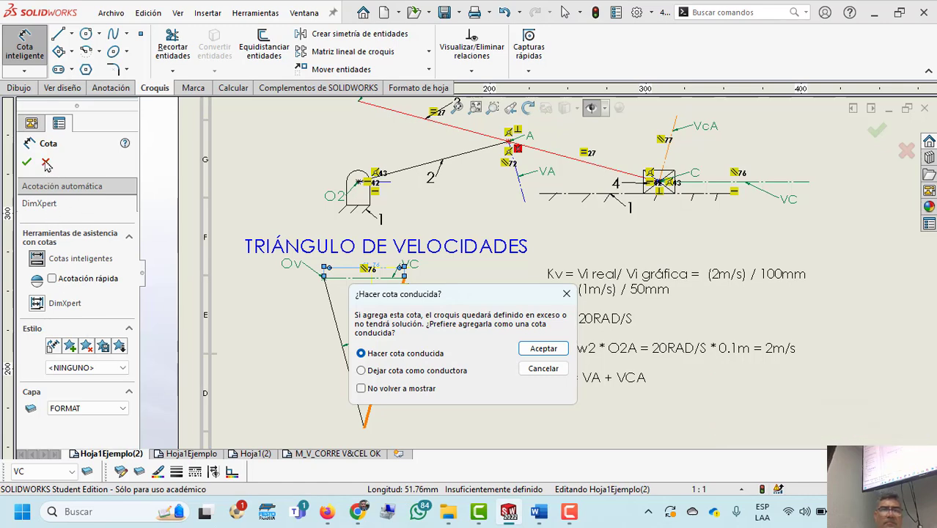
click(543, 349)
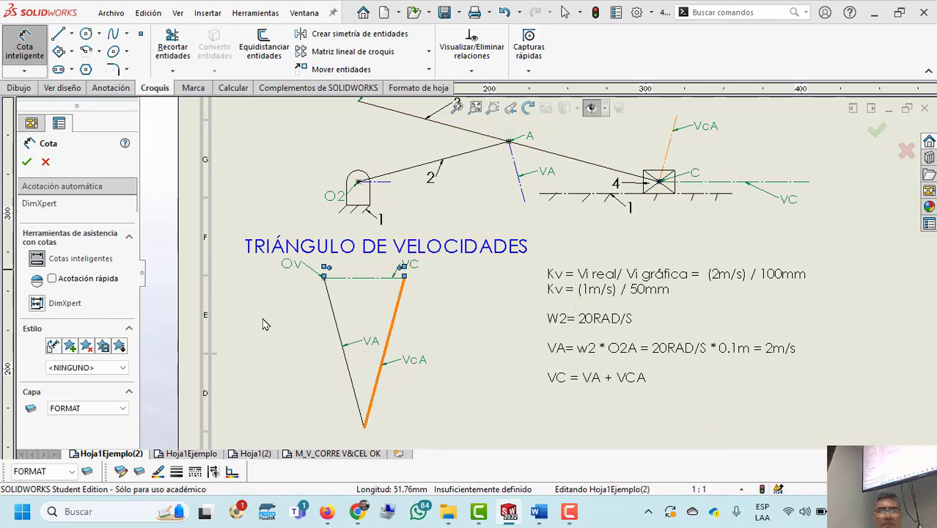
scroll(134, 339, down, 5)
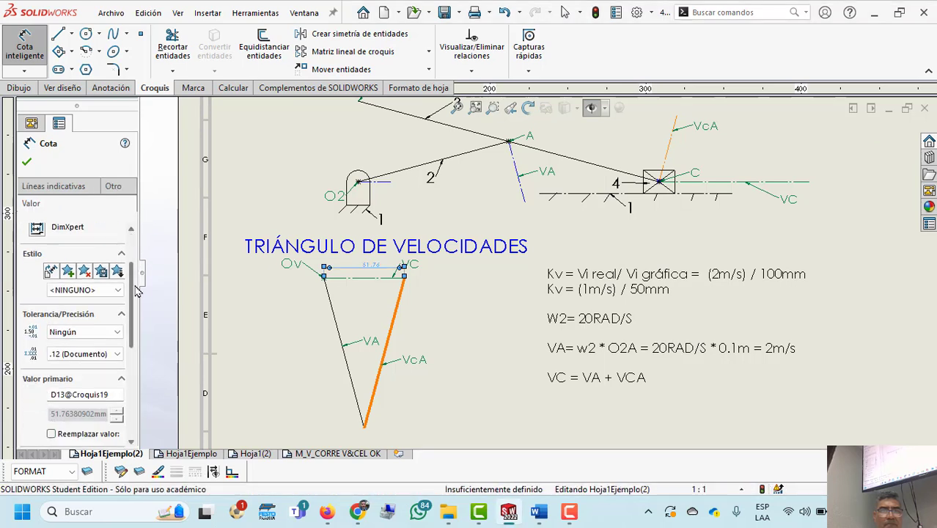
scroll(110, 311, up, 1)
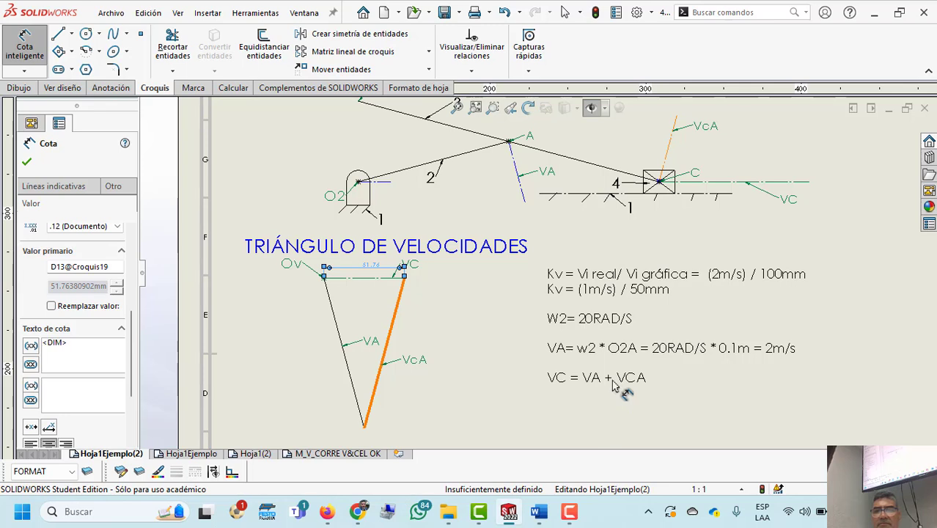
key(Escape)
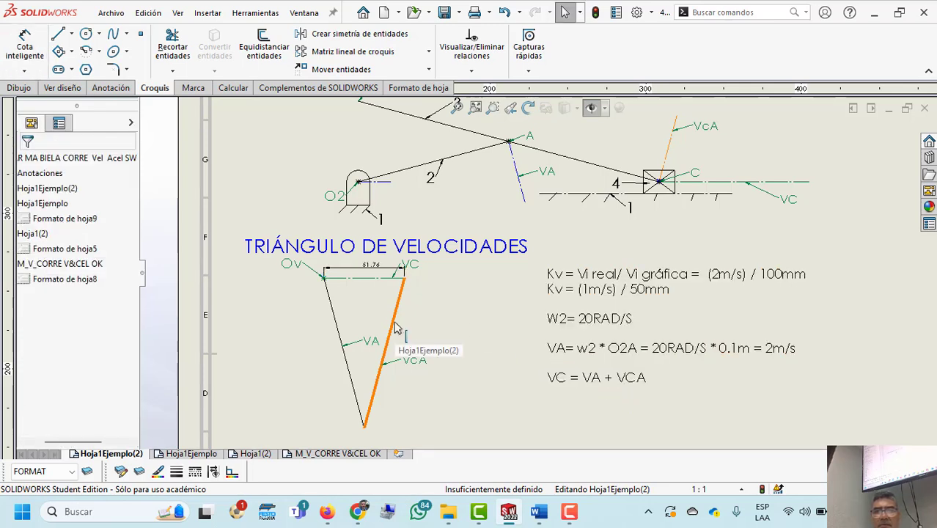
- Dimension the length of the triangle's VcA line as a driven dimension, aligned beside the line
click(24, 44)
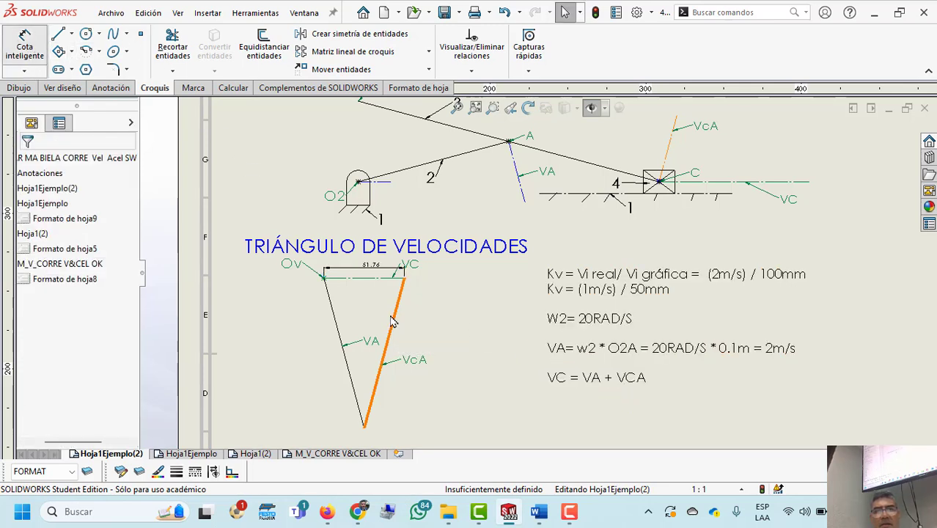
click(391, 327)
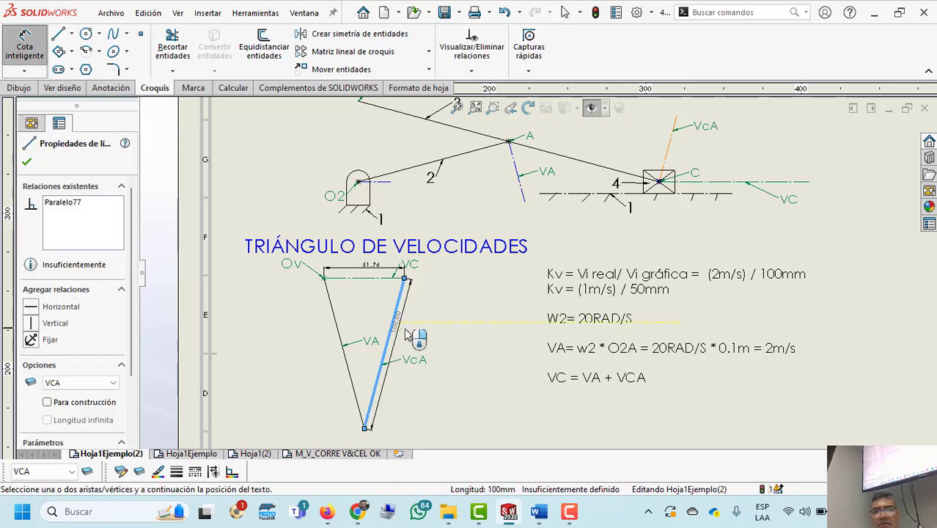
click(411, 335)
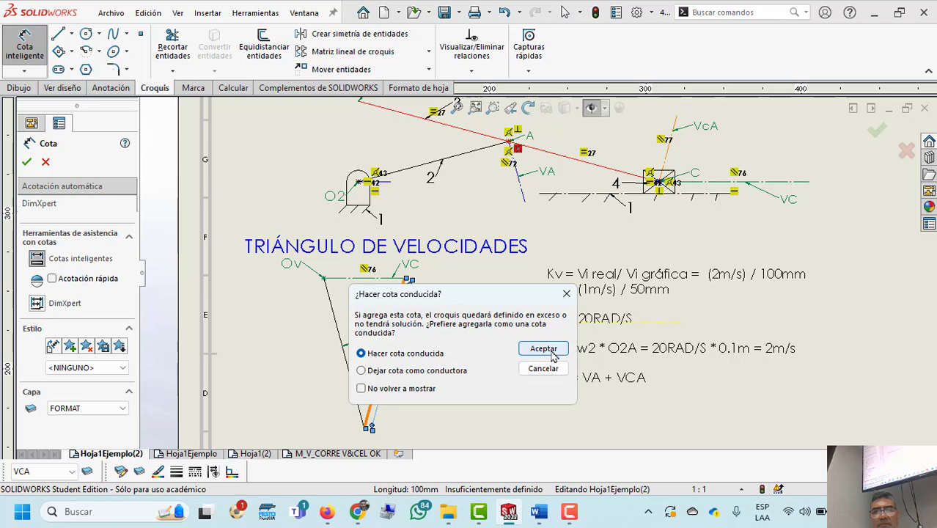
click(551, 351)
key(Escape)
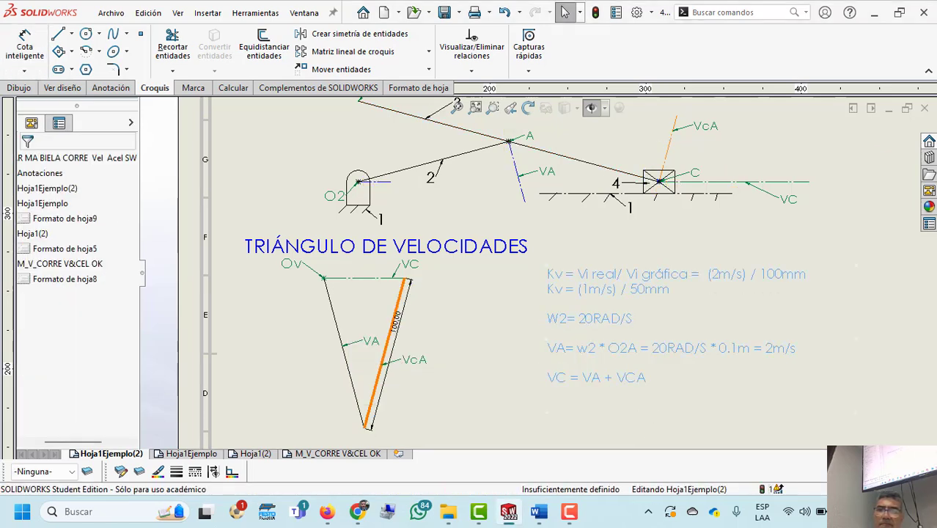
- Add a line to the calculations note below VC = VA + VCA reading "VCgraf = 51.76 mm" and "VC= 1.0352 m/s"
double_click(653, 381)
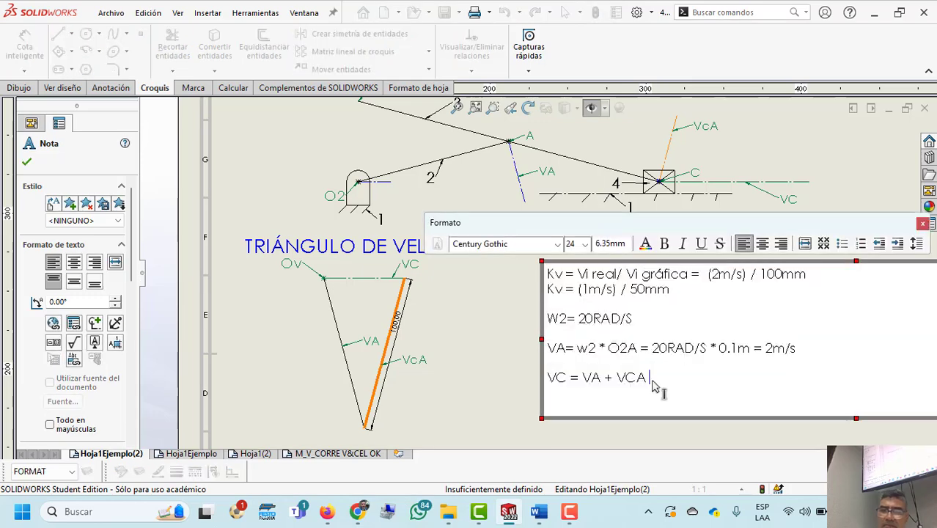
key(Return)
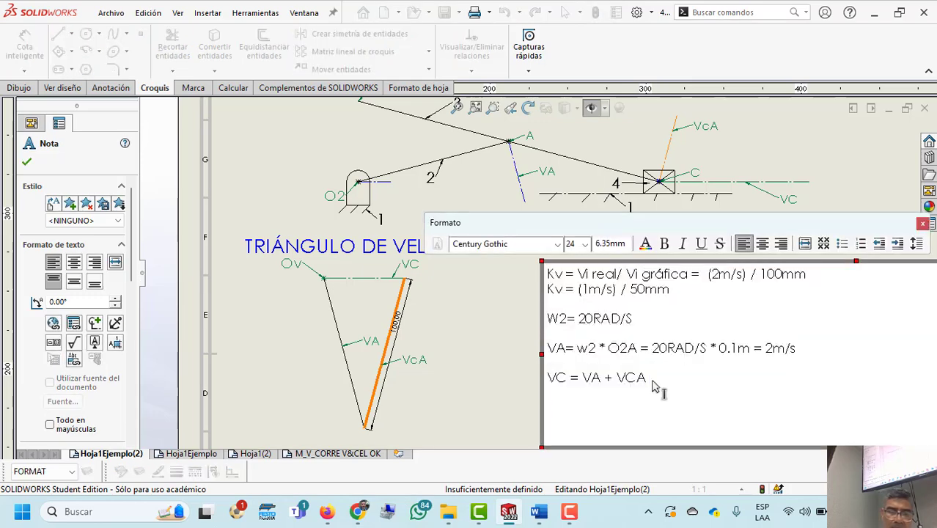
text(VCgraf = 51)
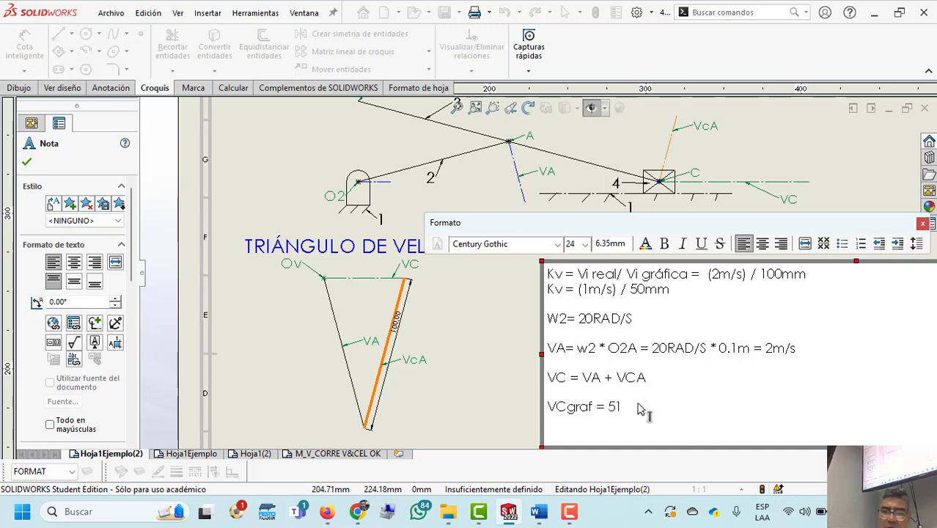
text(.76)
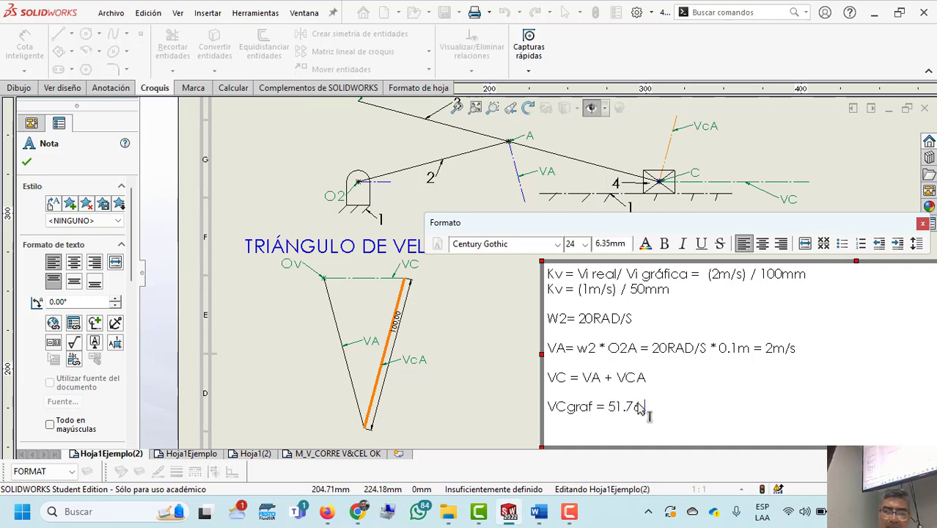
text(mm        VC= 1.0)
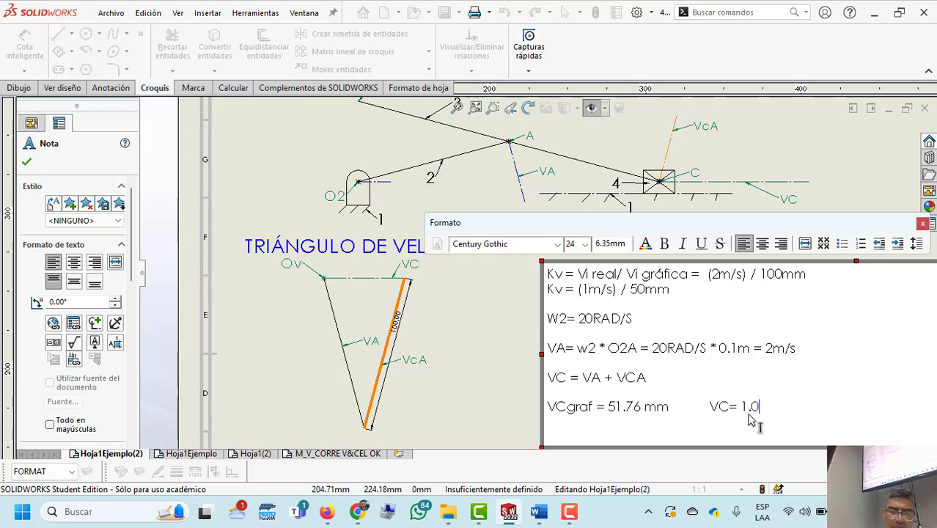
text(352)
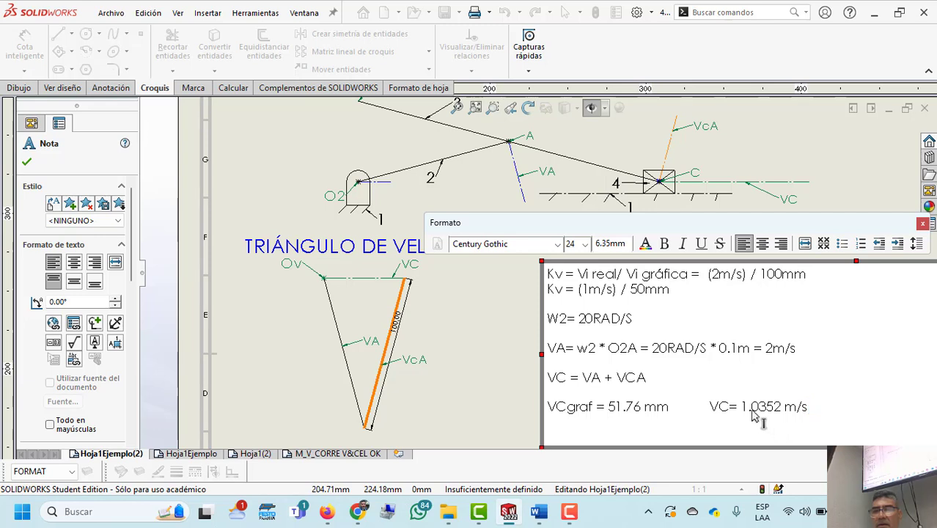
click(752, 410)
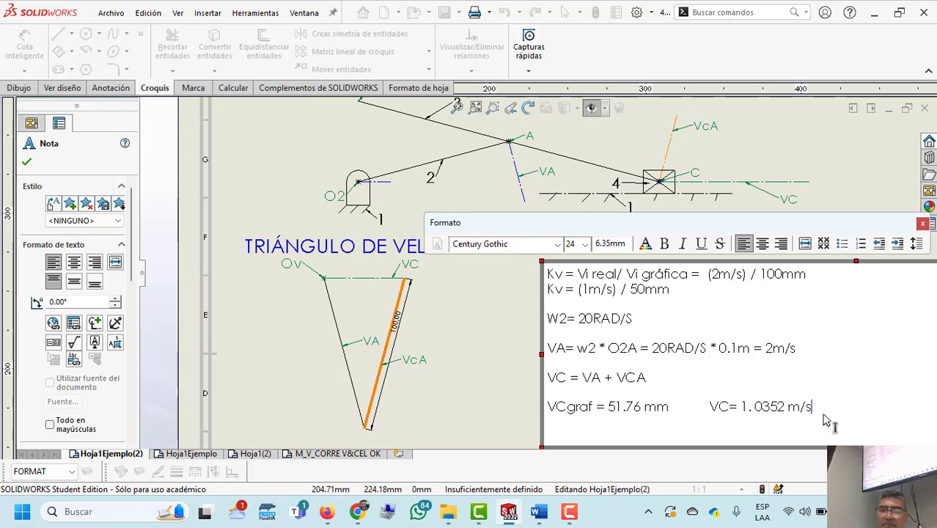
- Add another line to the calculations note reading "VCAgraf = 100mm" and "VC= 2m/s", and finish editing the note
key(Return)
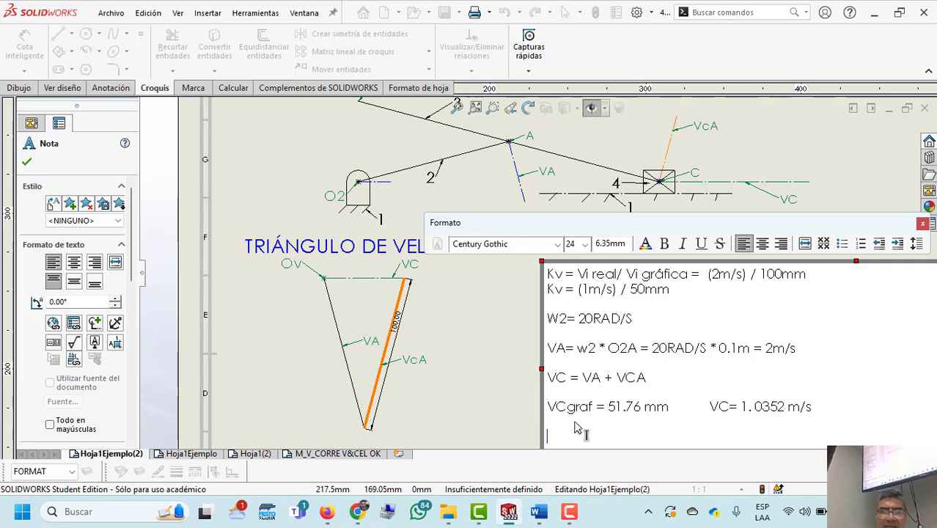
text(VCAgraf)
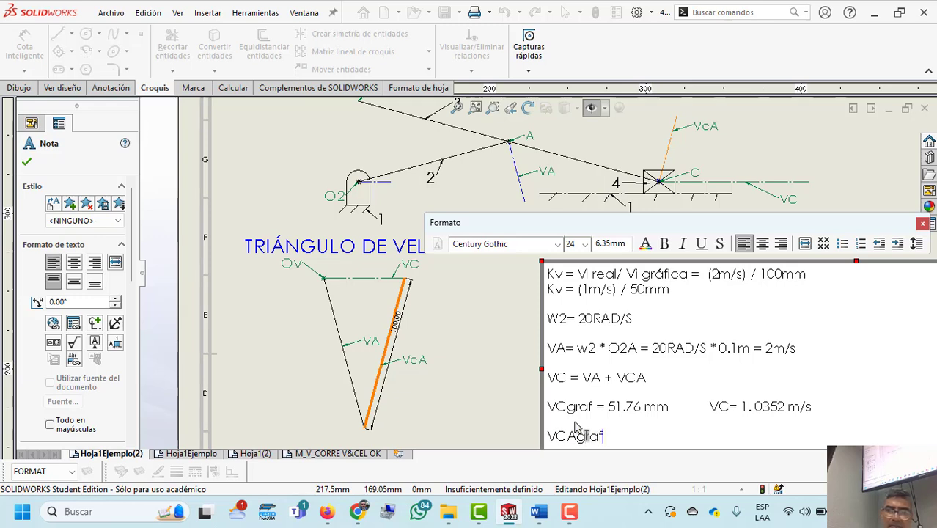
text( =)
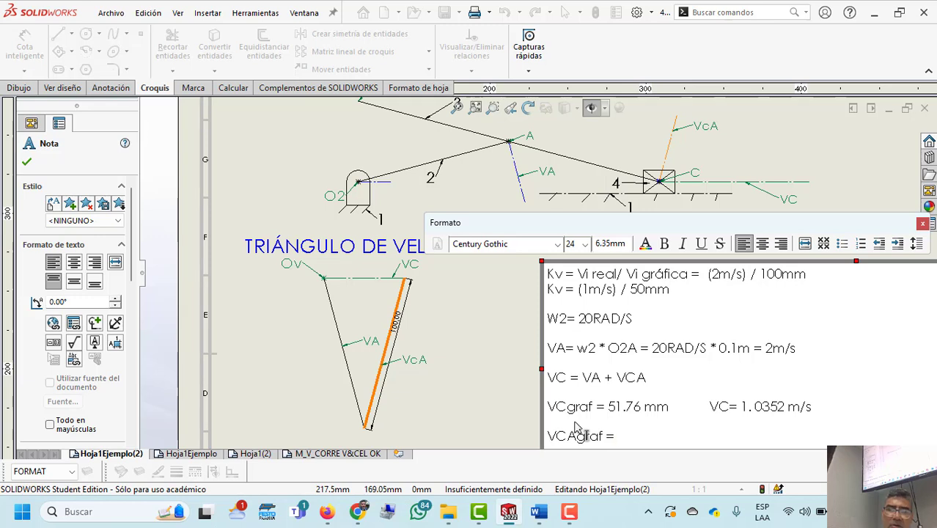
text( 100mm       )
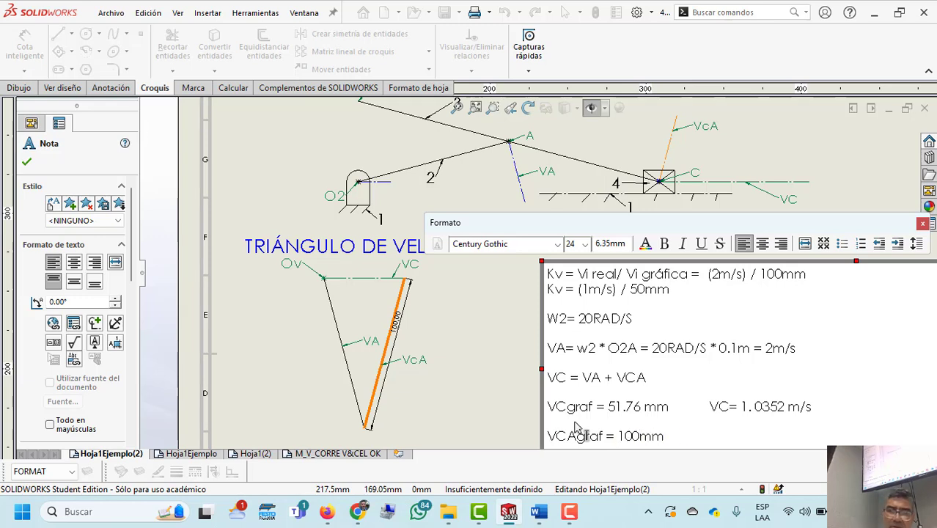
text(VC= 2)
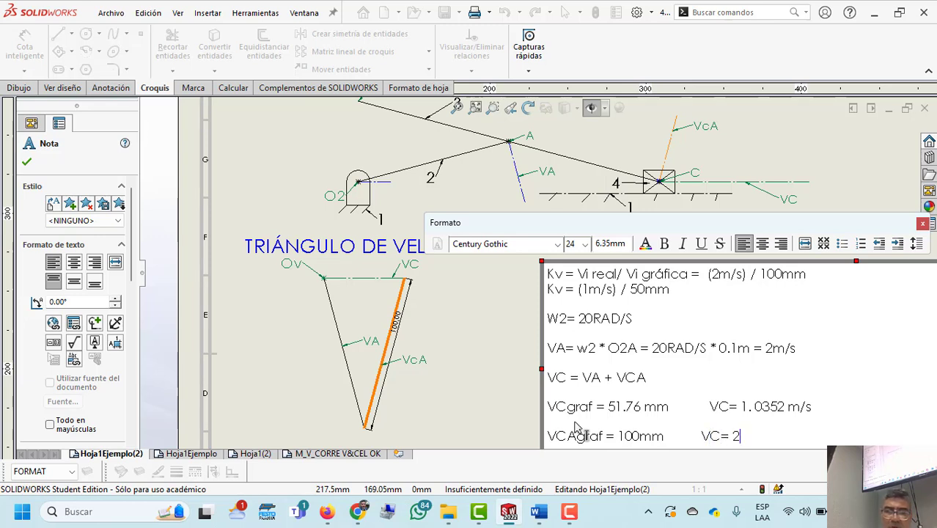
text(m/s)
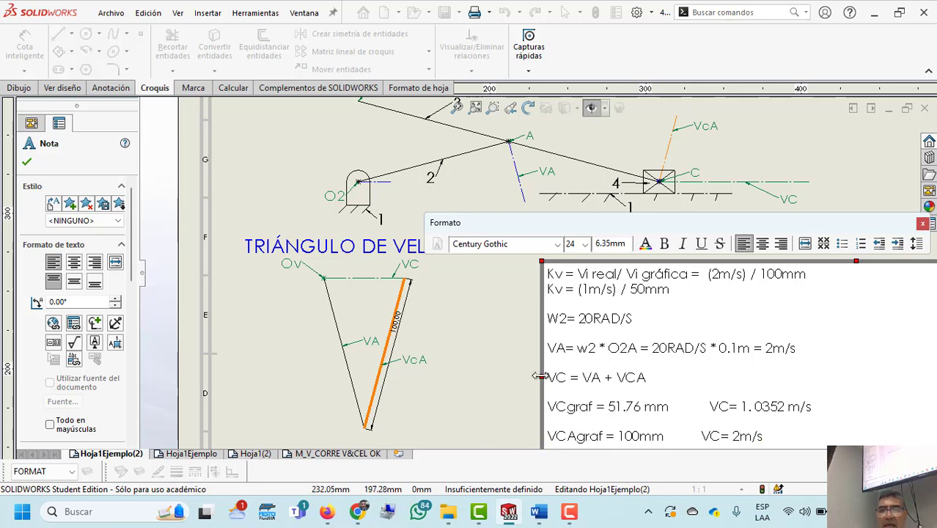
click(500, 379)
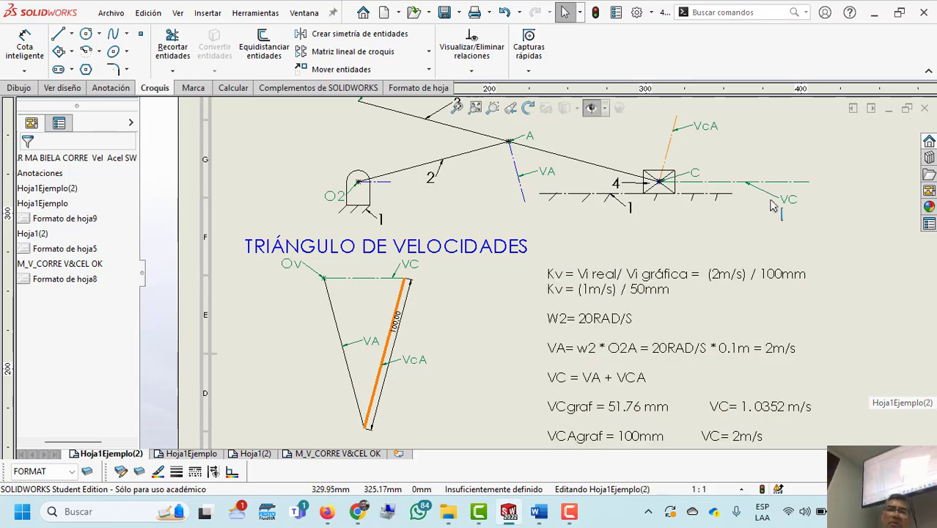
- Sketch a construction line about 31 mm long from point B down to the left, roughly perpendicular to link 3
scroll(771, 205, up, 2)
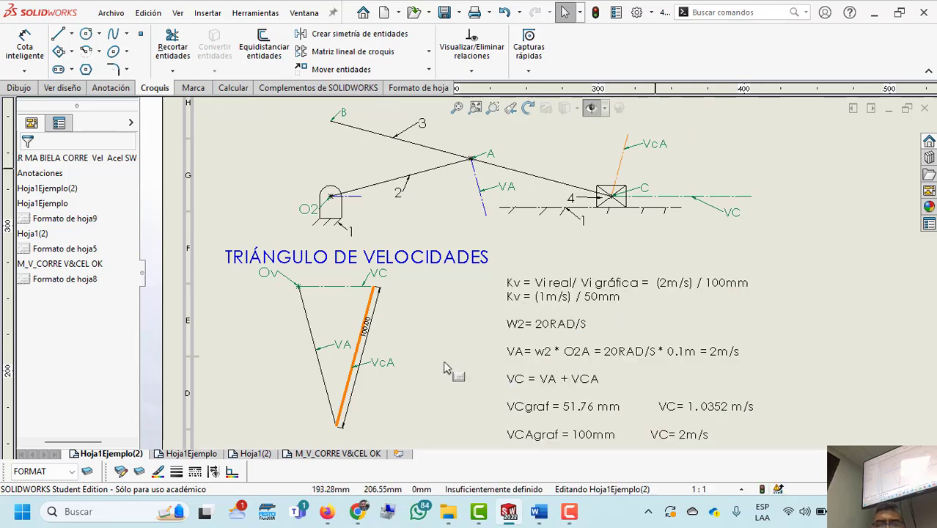
middle_drag(456, 367, 468, 314)
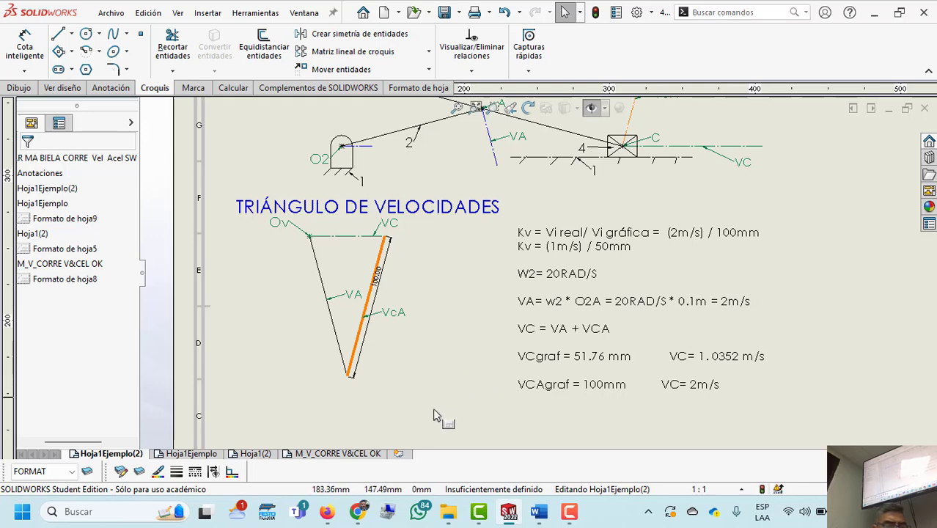
middle_drag(481, 297, 488, 424)
click(492, 108)
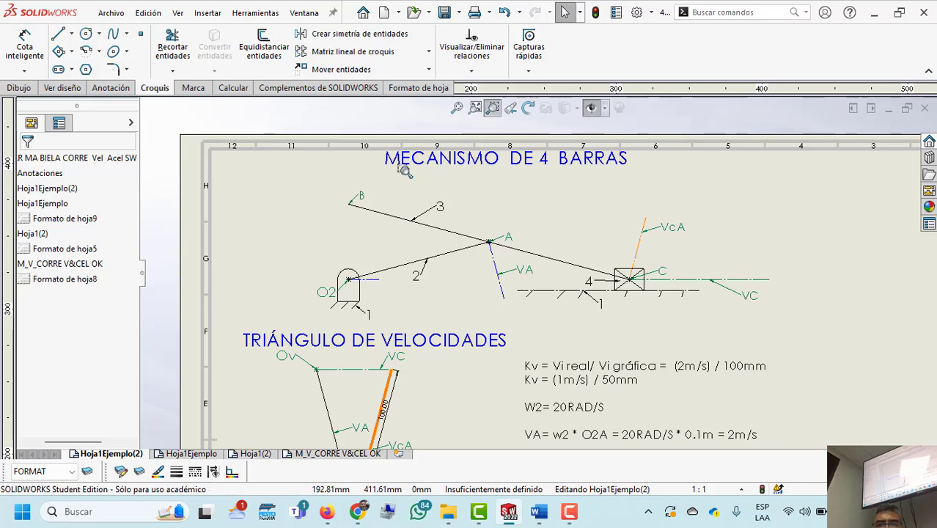
drag(293, 181, 529, 318)
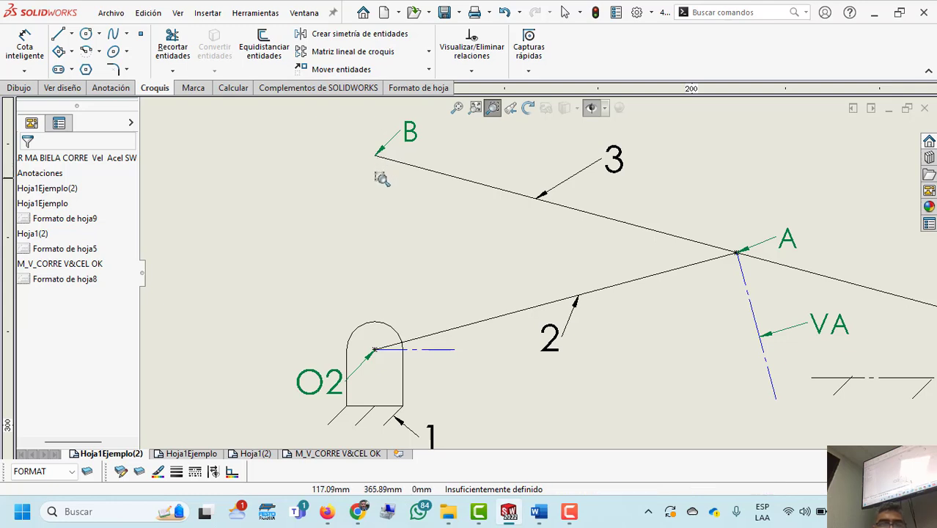
click(71, 34)
click(102, 67)
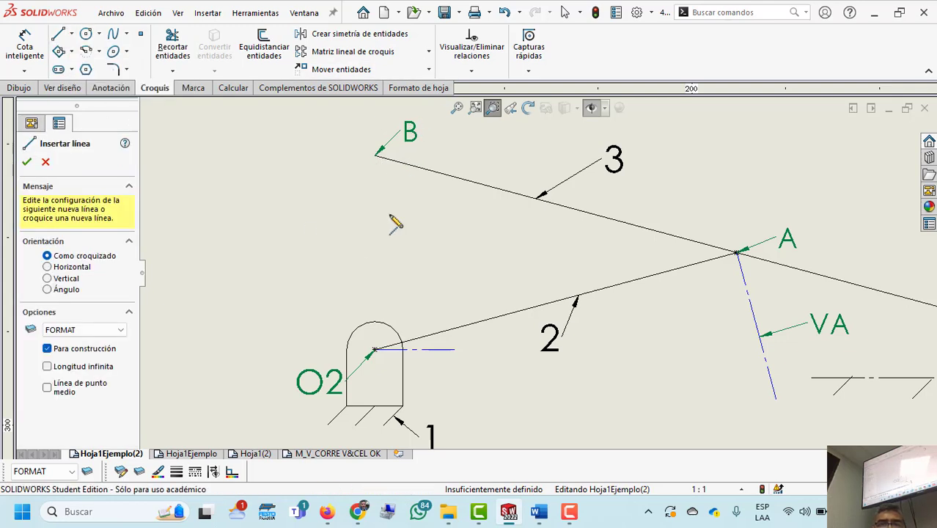
click(374, 155)
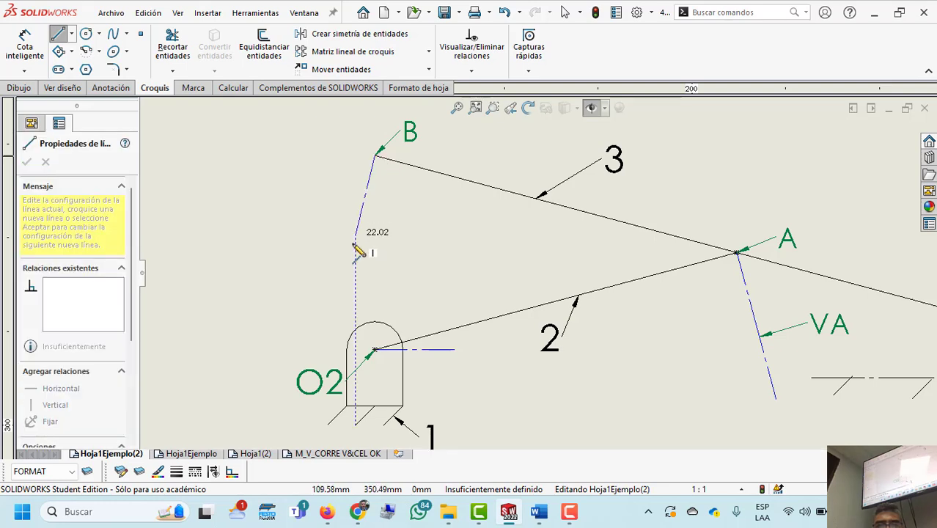
click(334, 262)
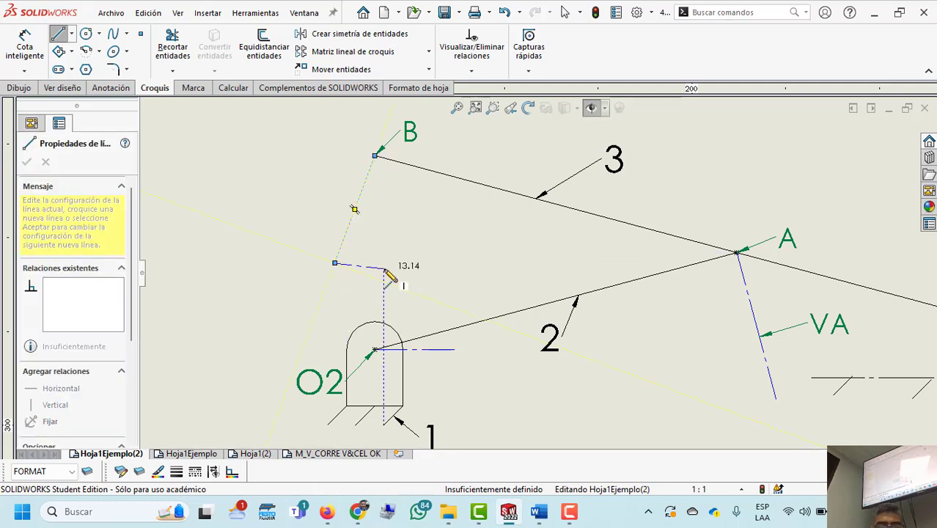
key(Escape)
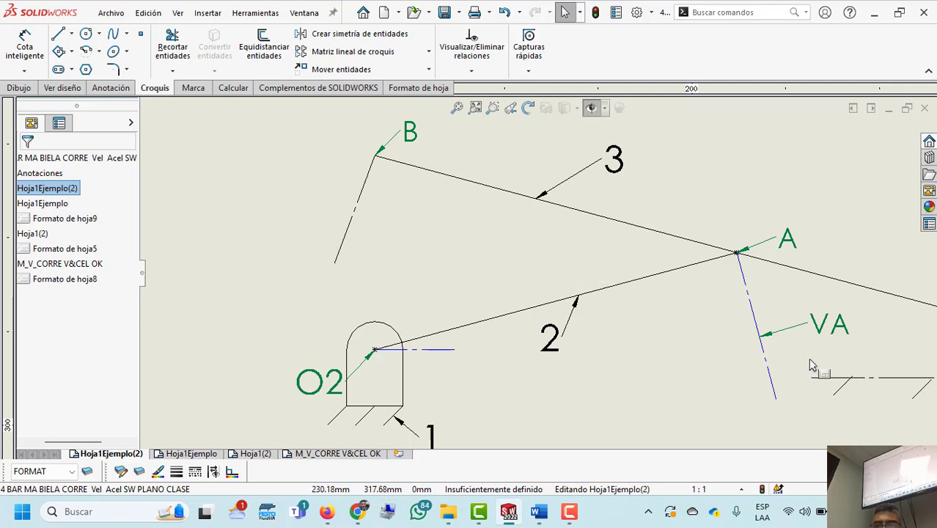
- Copy the VA label with its leader onto the construction line at point B
click(824, 331)
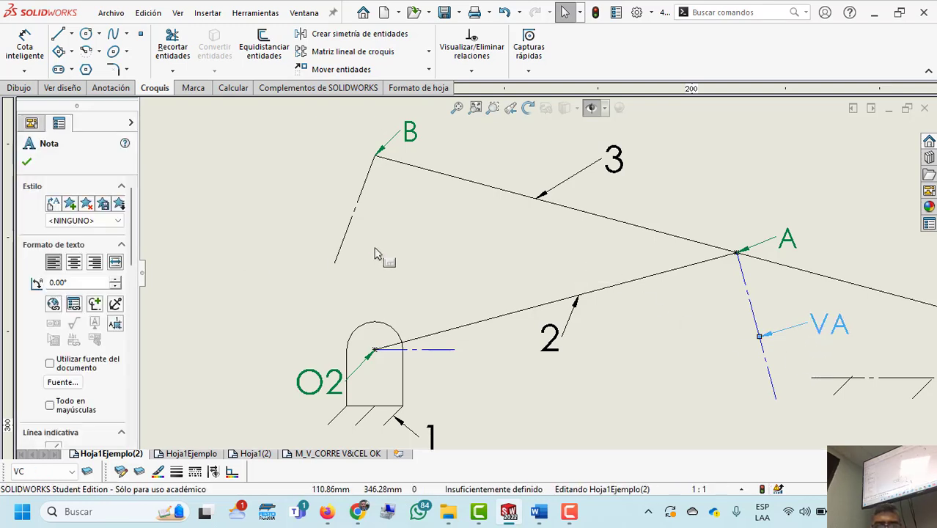
click(341, 238)
key(ctrl+v)
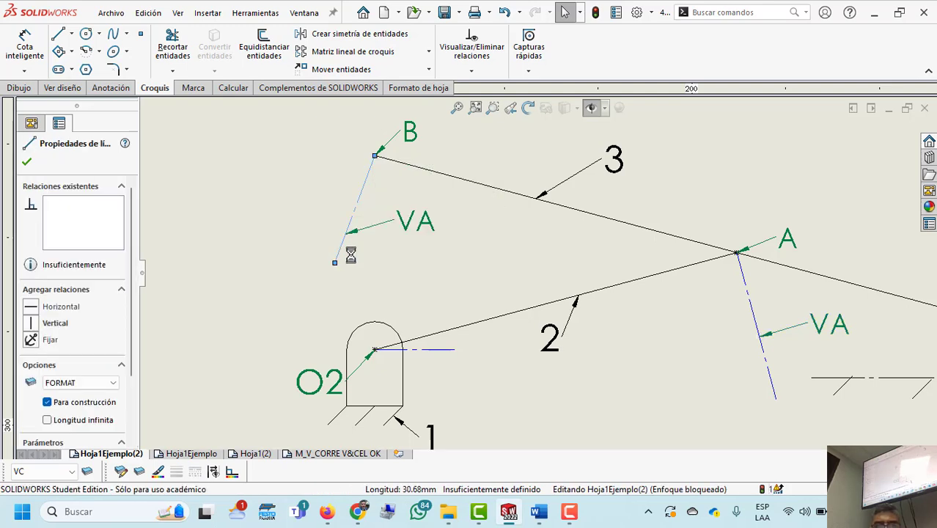
- Change the text of the copied label at point B to "VBA" and finish editing it
click(415, 228)
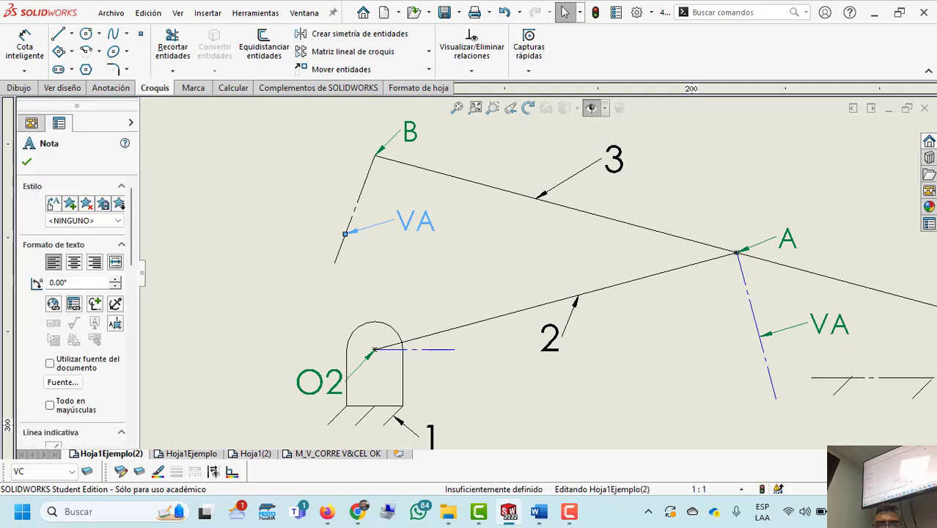
double_click(424, 228)
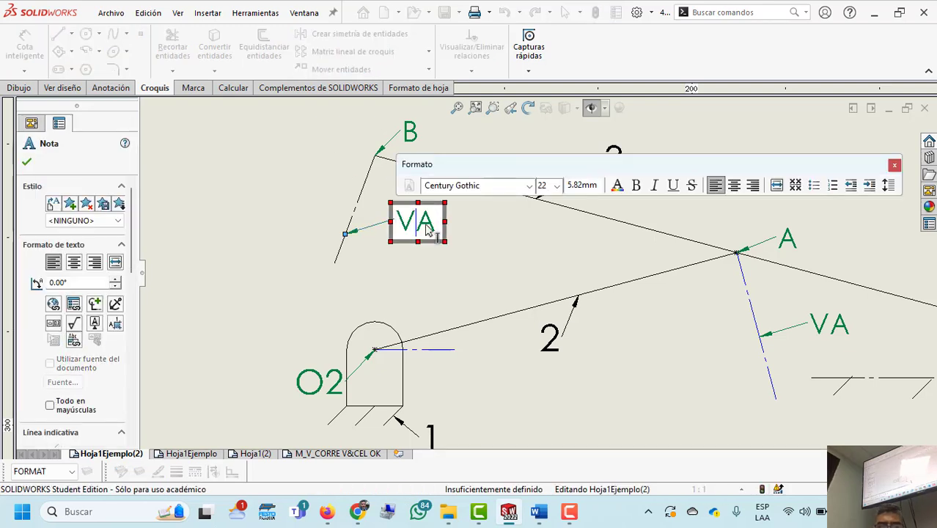
text(b)
key(Return)
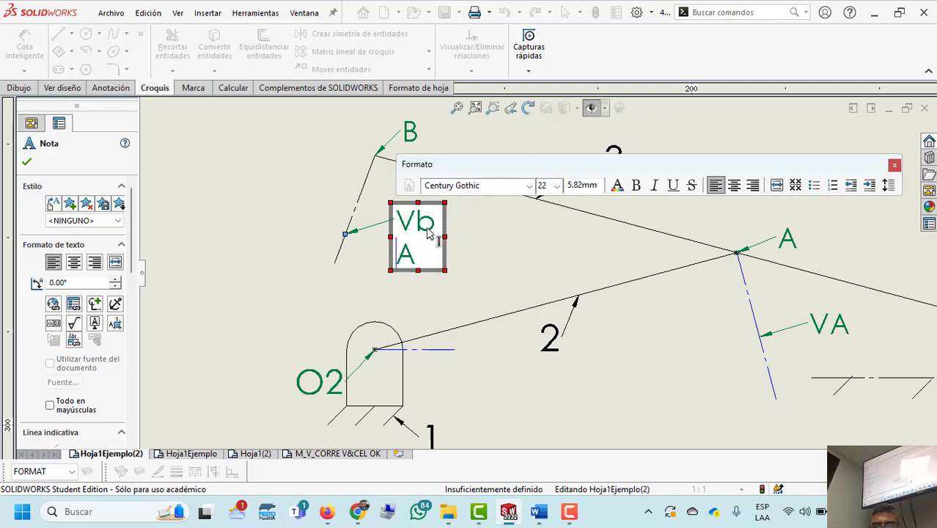
key(BackSpace)
key(BackSpace)
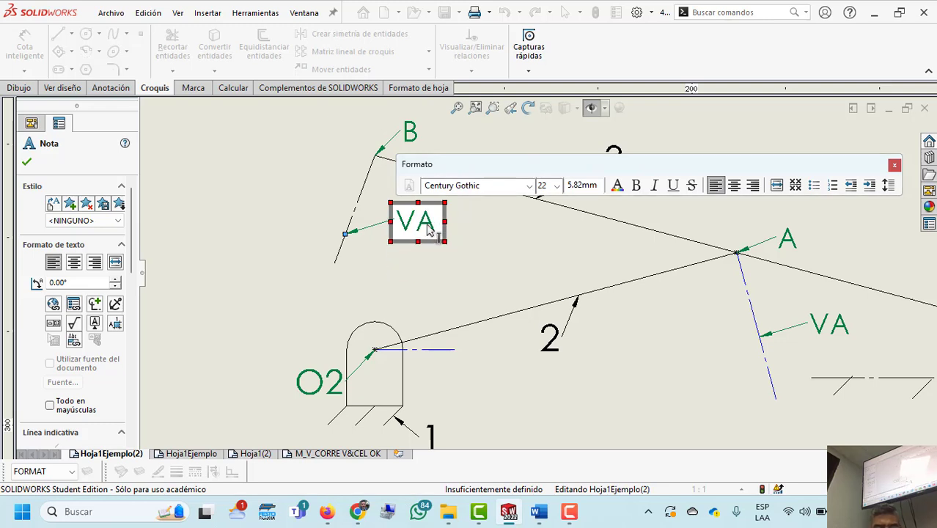
text(B)
key(BackSpace)
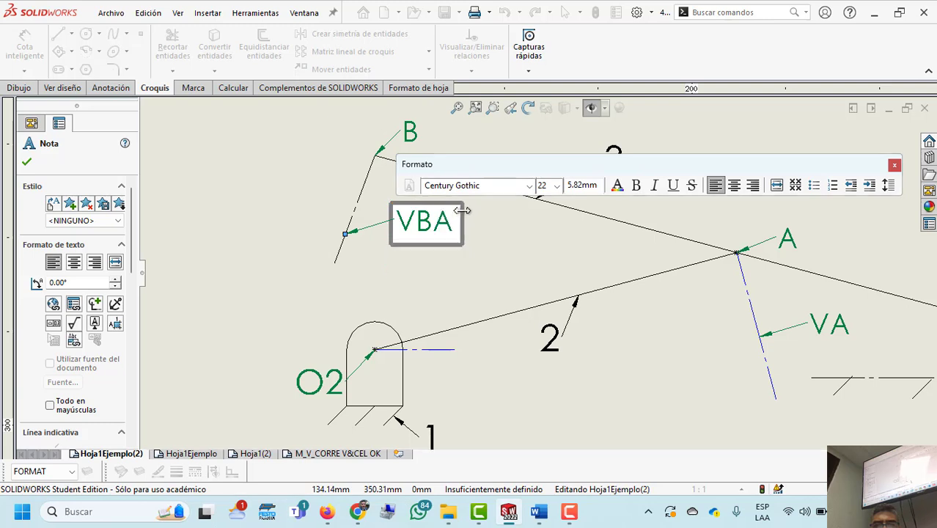
click(493, 227)
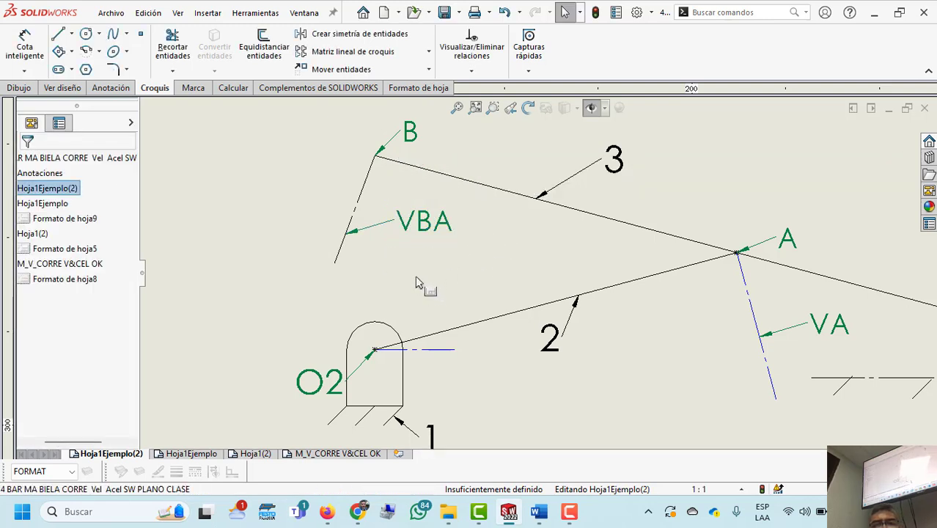
- Make the construction line at point B perpendicular to link 3
click(356, 208)
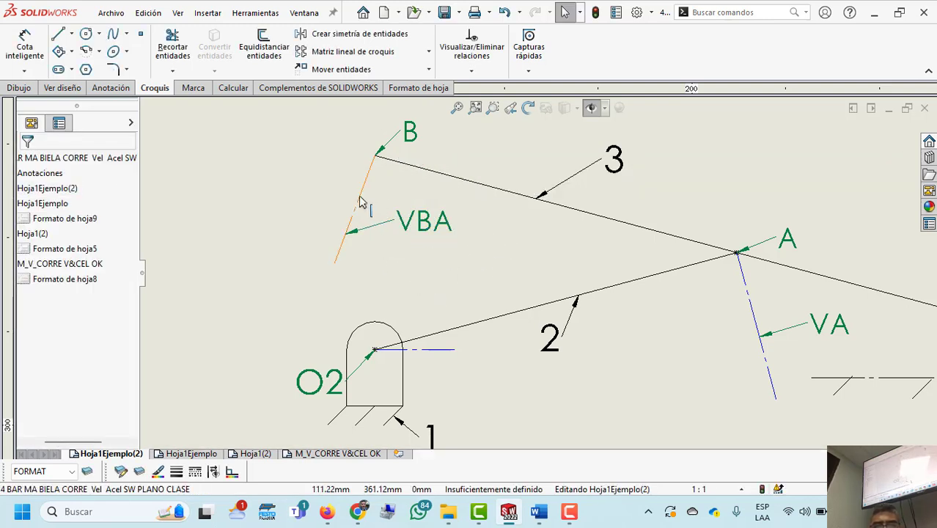
ctrl+click(412, 166)
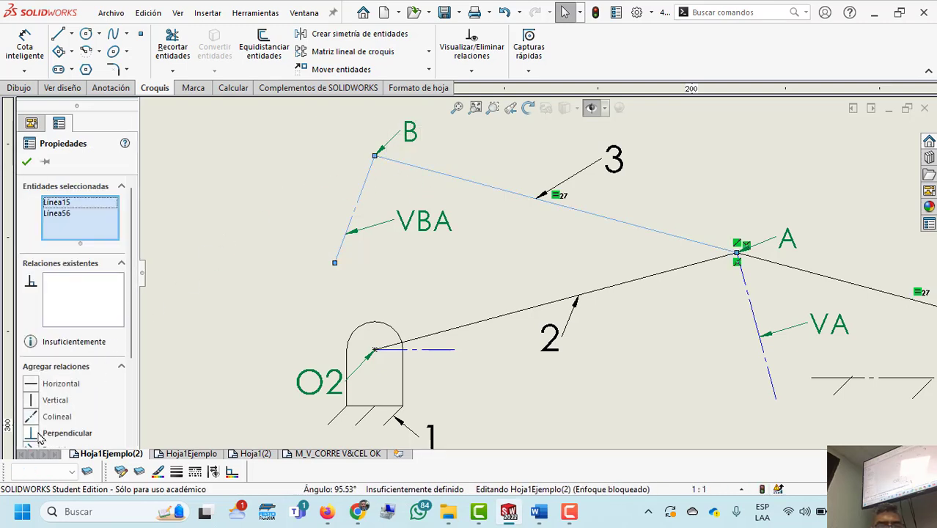
click(40, 436)
click(263, 265)
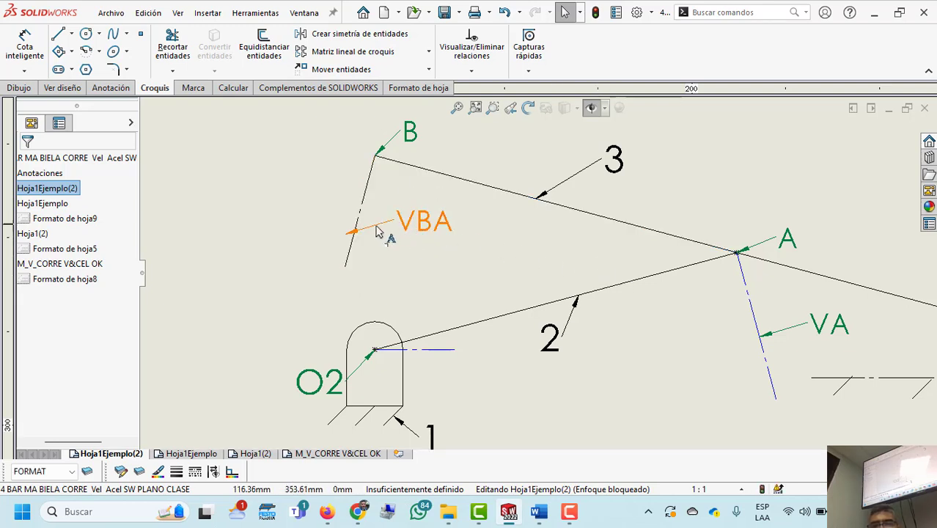
- Move the VBA label slightly away from its construction line and reattach its leader arrow to that line
drag(370, 234, 384, 227)
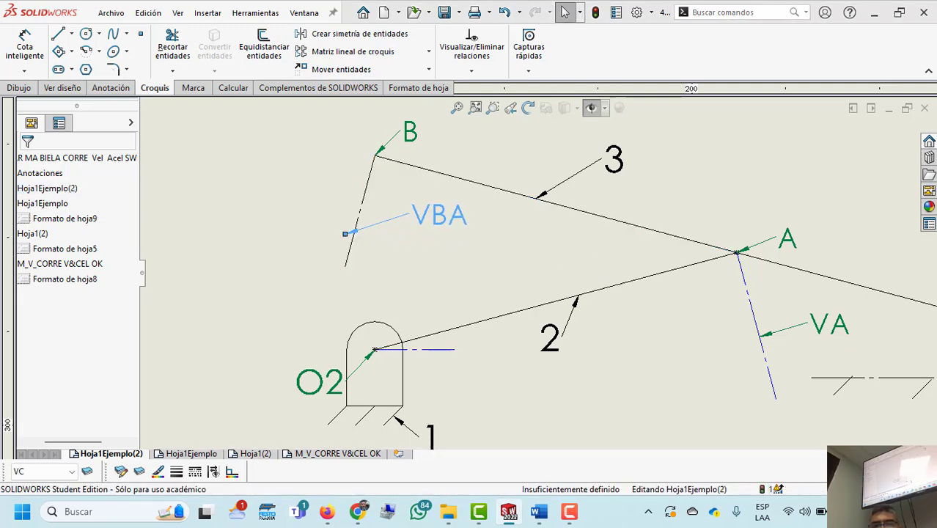
click(345, 233)
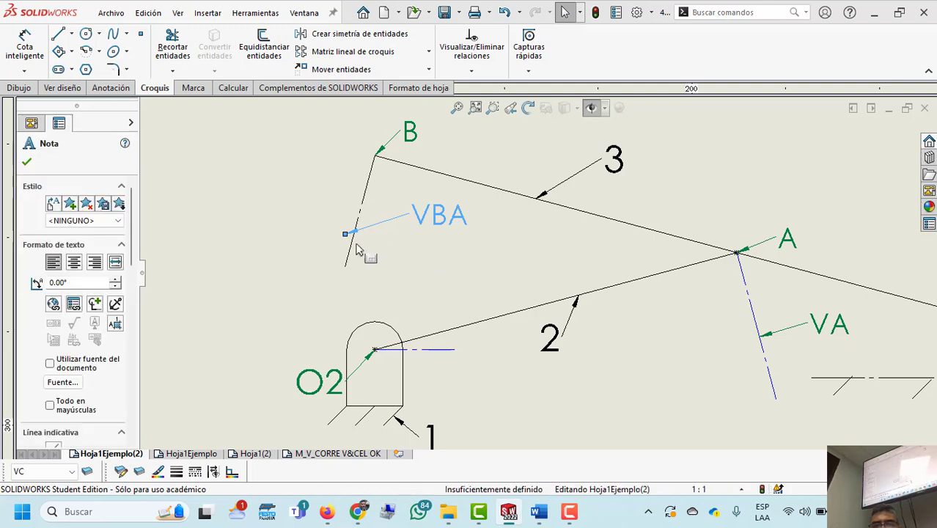
drag(355, 230, 360, 216)
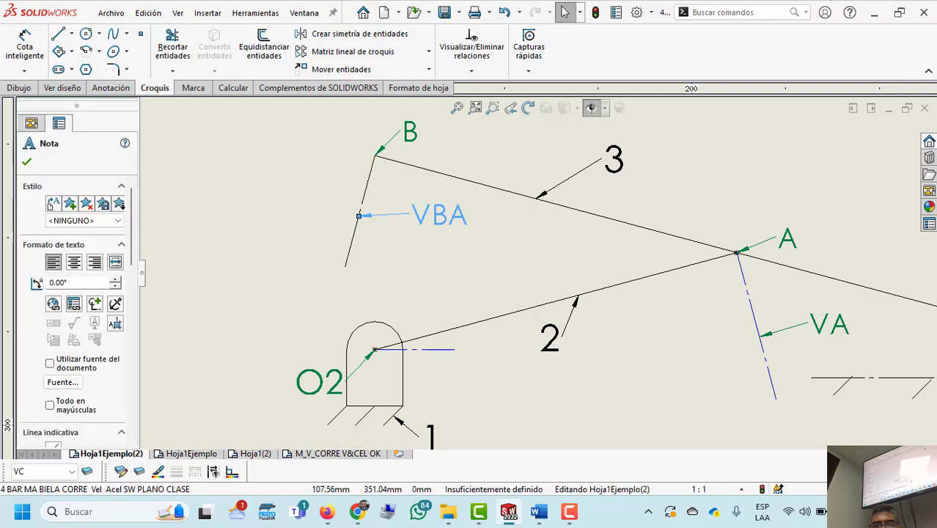
click(426, 270)
- Duplicate the equation "VC = VA + VCA" on a new line below the VCAgraf line of the calculations note
scroll(597, 344, up, 3)
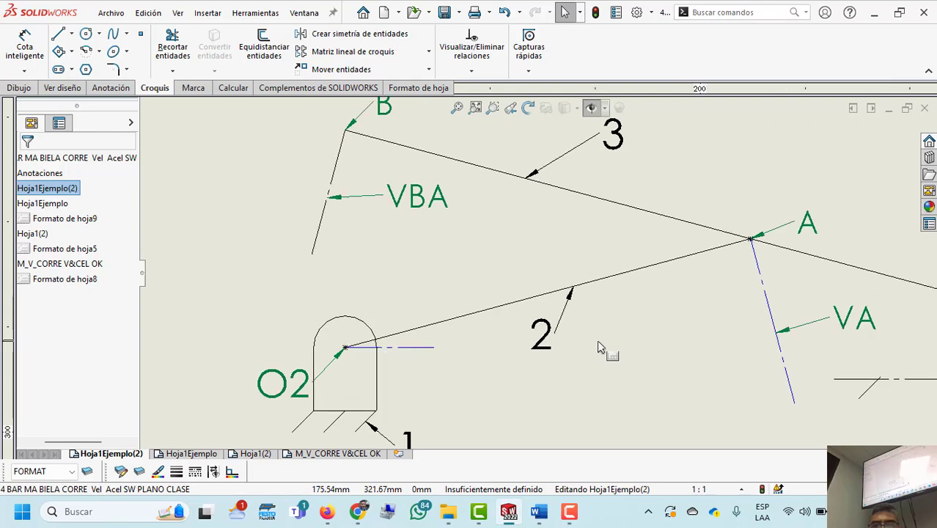
mouse_move(587, 341)
middle_down()
mouse_move(548, 203)
mouse_move(539, 222)
middle_up()
scroll(537, 220, up, 4)
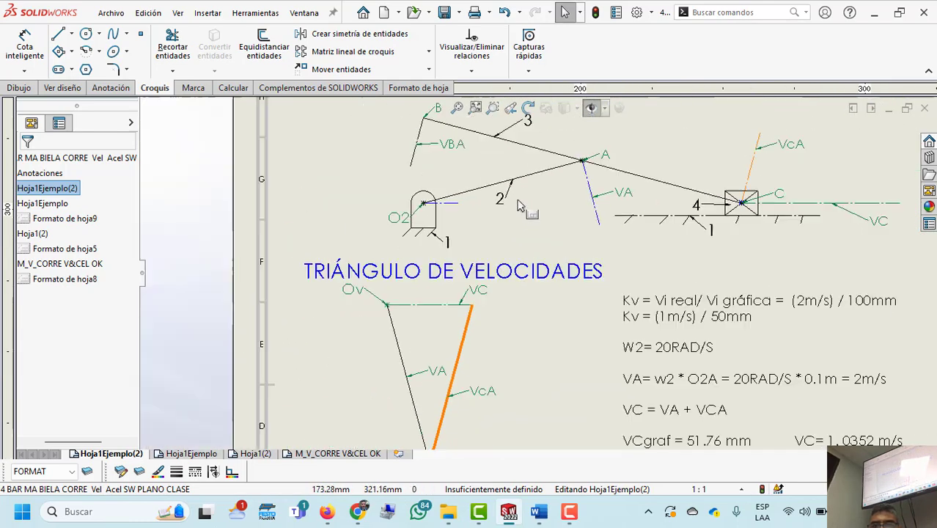
mouse_move(614, 323)
middle_down()
mouse_move(540, 236)
mouse_move(501, 222)
middle_up()
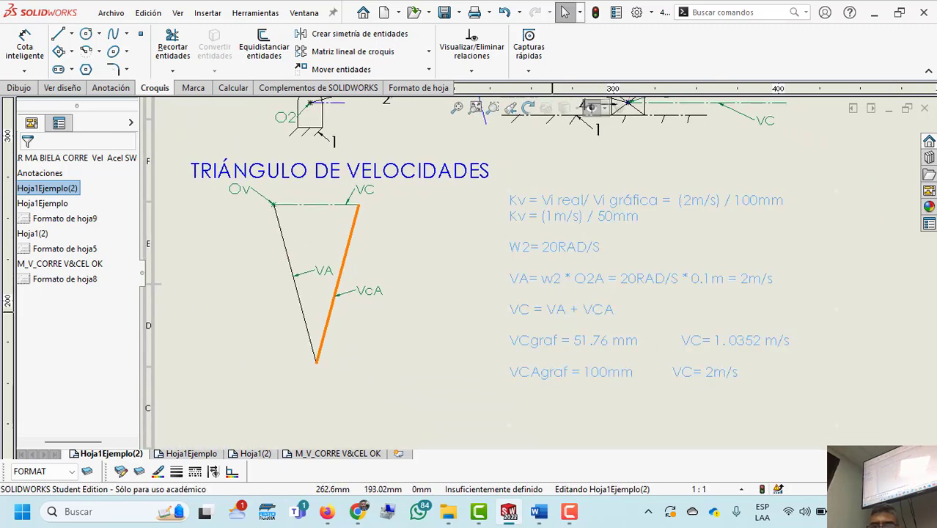
double_click(592, 311)
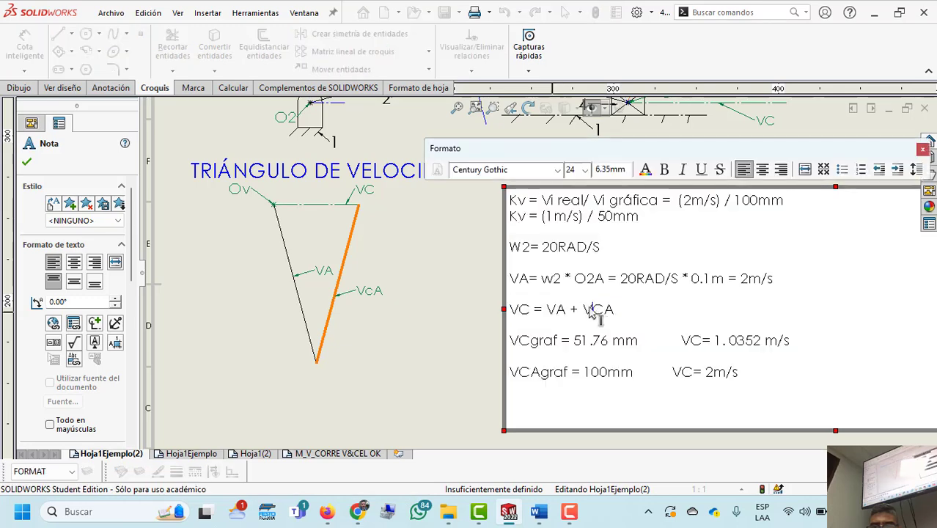
drag(615, 311, 511, 314)
key(ctrl+c)
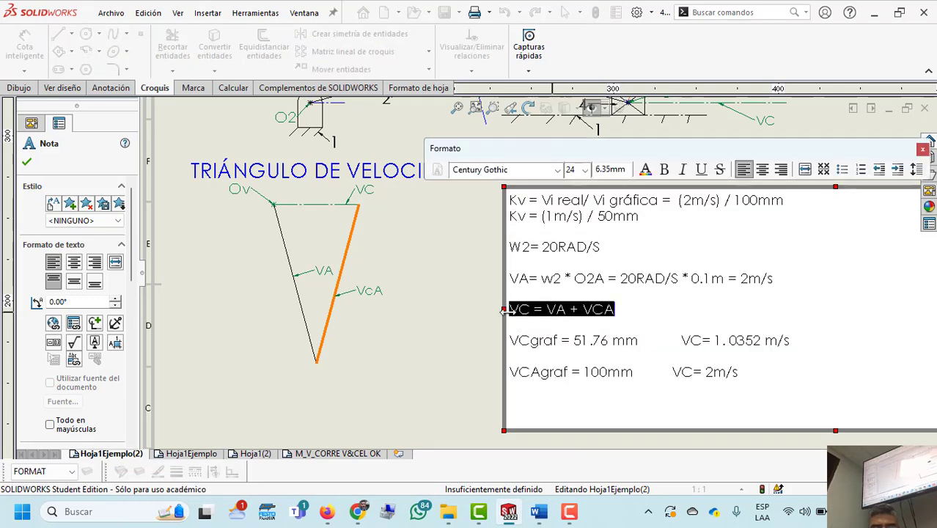
click(543, 403)
key(ctrl+v)
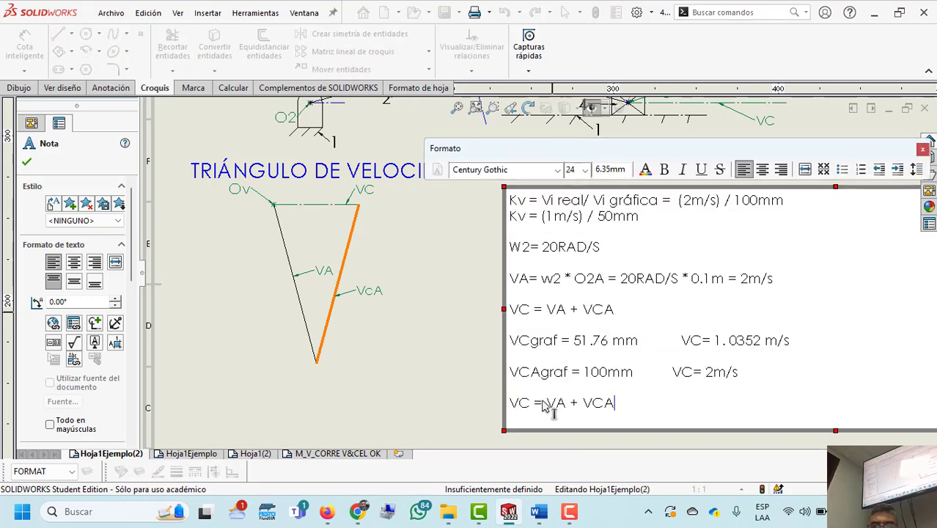
- Edit the duplicated equation in the calculations note to read "VB = VA + VBA"
click(528, 409)
key(BackSpace)
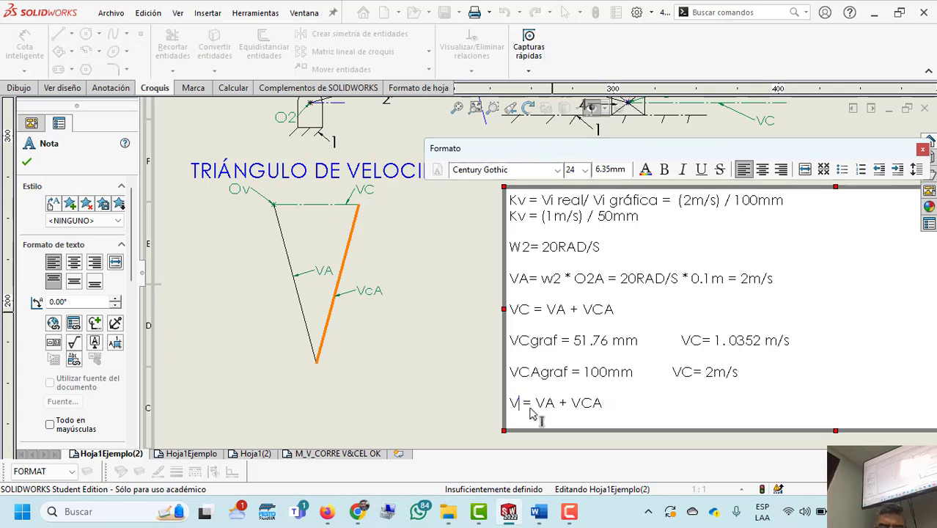
text(B)
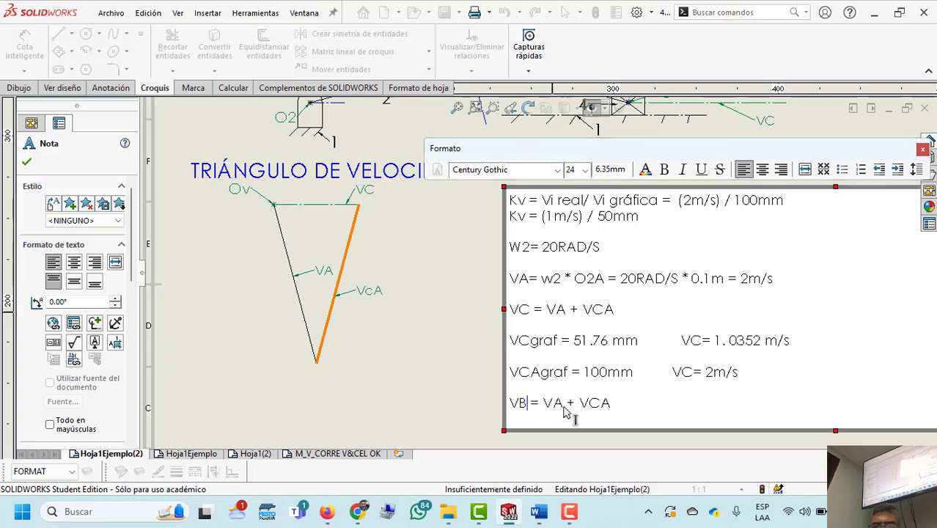
click(601, 403)
key(BackSpace)
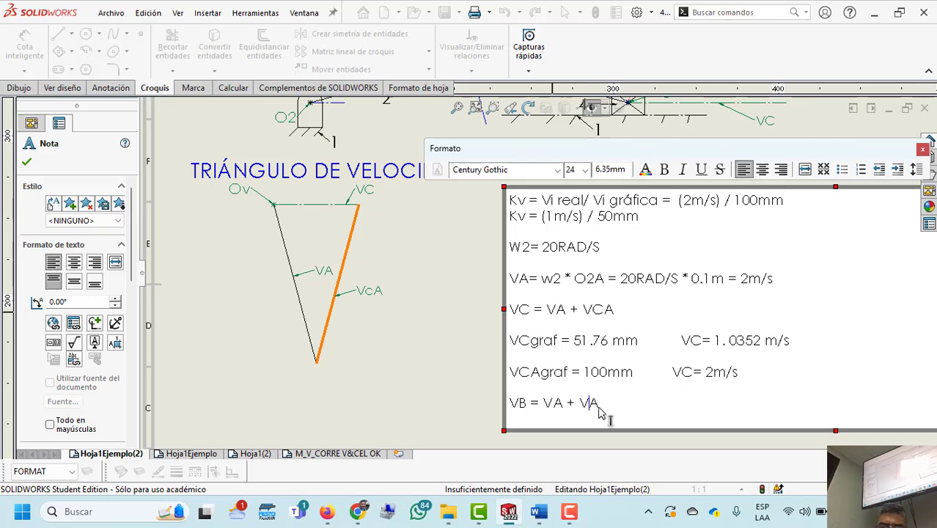
click(614, 400)
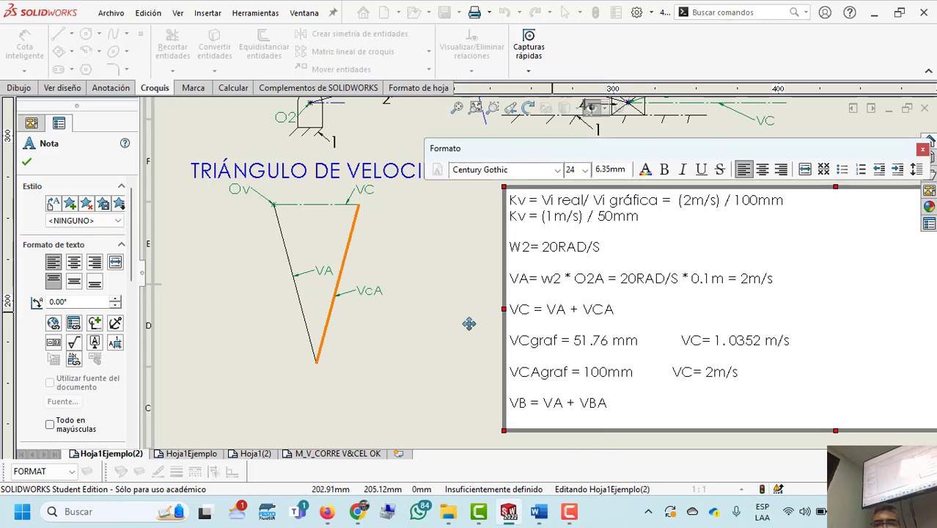
- Finish editing the calculations note and move it up to just below the slider's ground line
middle_drag(464, 300, 482, 352)
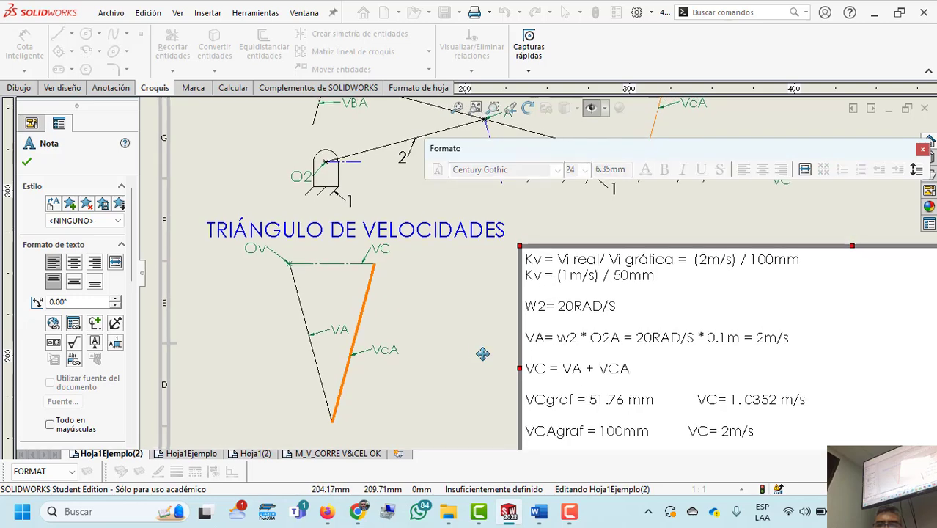
click(420, 314)
mouse_move(420, 314)
middle_down()
mouse_move(414, 332)
mouse_move(431, 331)
mouse_move(441, 306)
middle_up()
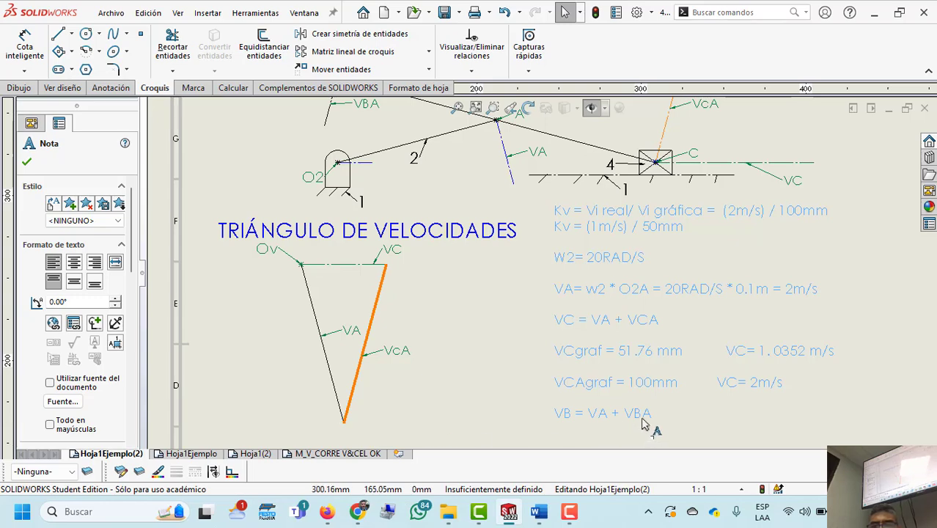
mouse_move(403, 178)
middle_down()
mouse_move(390, 225)
mouse_move(387, 214)
mouse_move(400, 172)
mouse_move(393, 256)
middle_up()
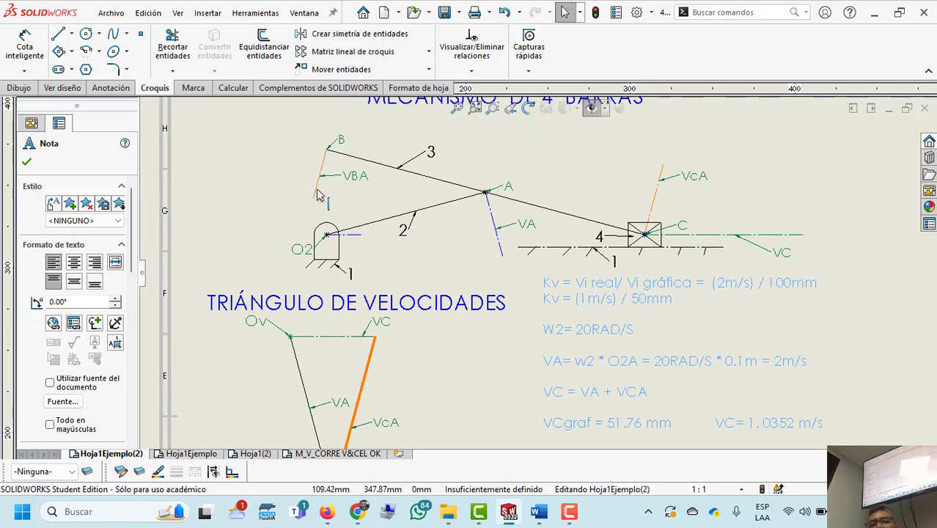
click(317, 190)
click(387, 194)
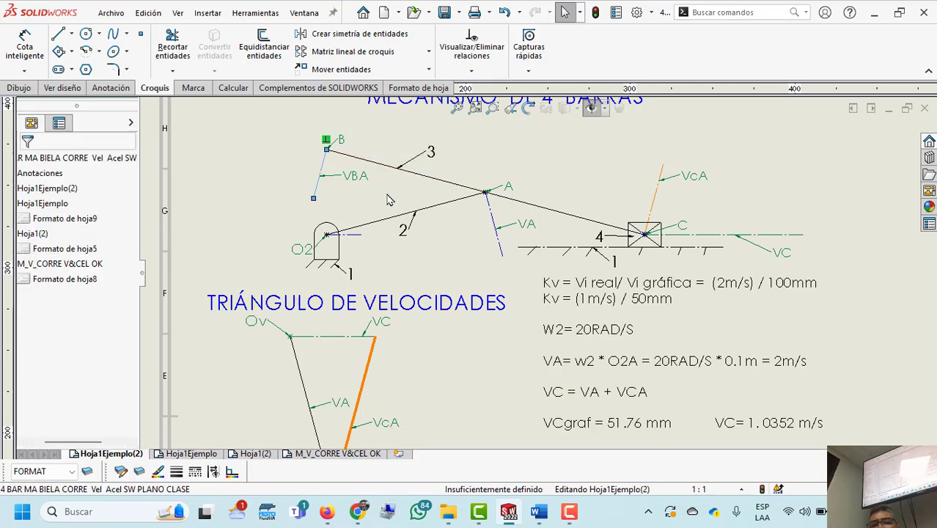
click(389, 199)
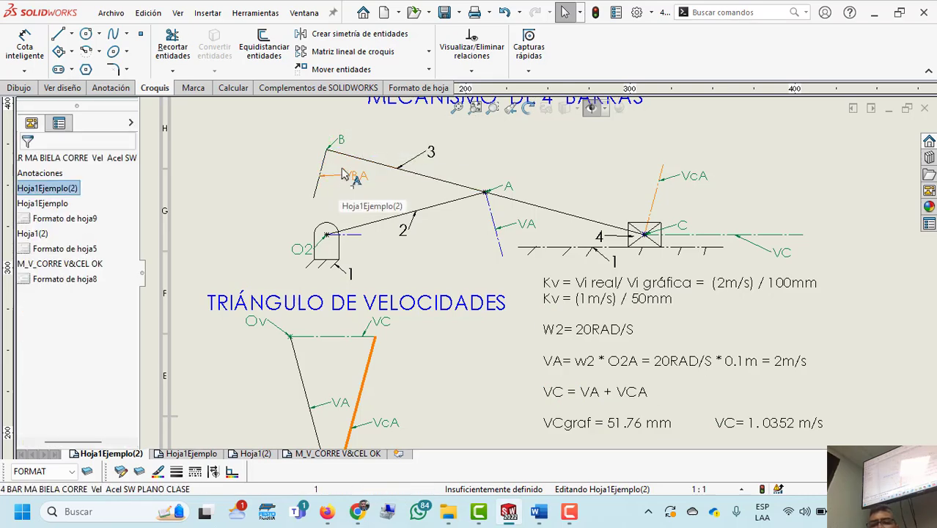
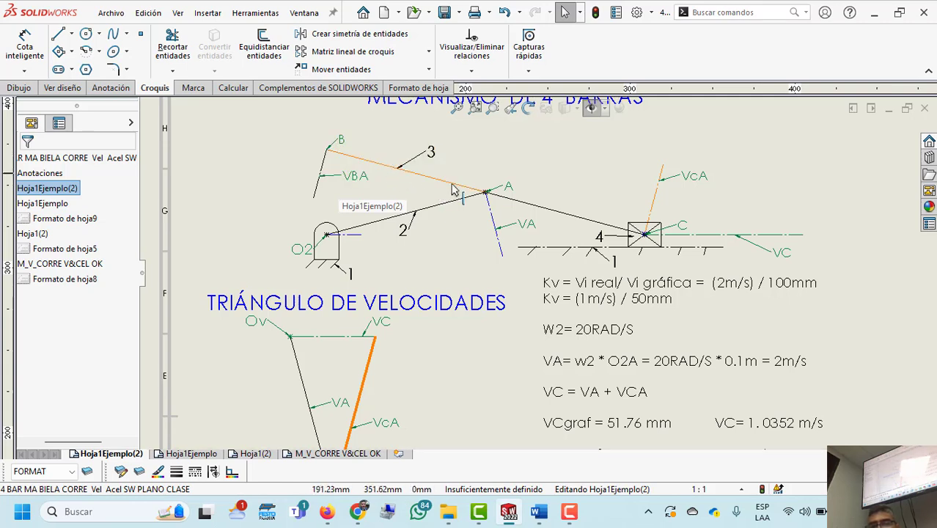
- Reopen the calculations note and start a new line reading "W3 =" below the equation "VB = VA + VBA"
mouse_move(522, 267)
middle_down()
mouse_move(508, 221)
mouse_move(512, 169)
middle_up()
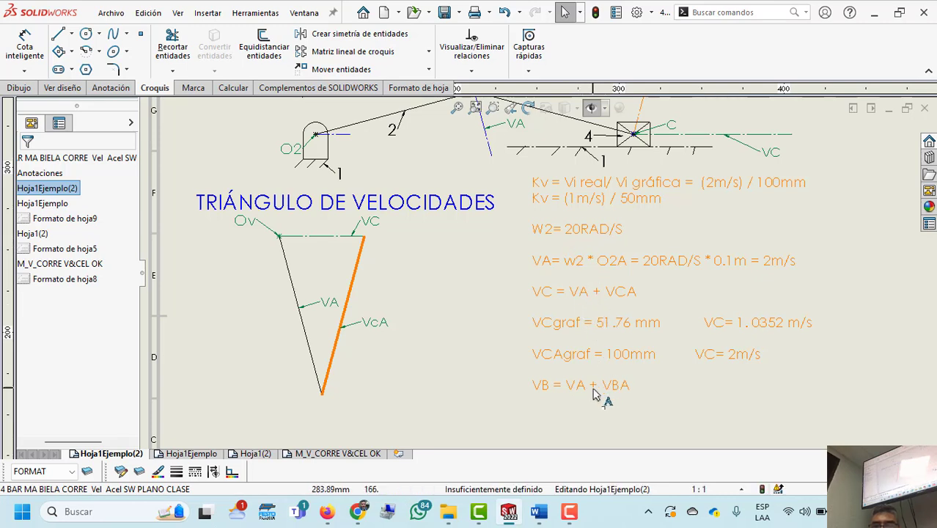
click(622, 393)
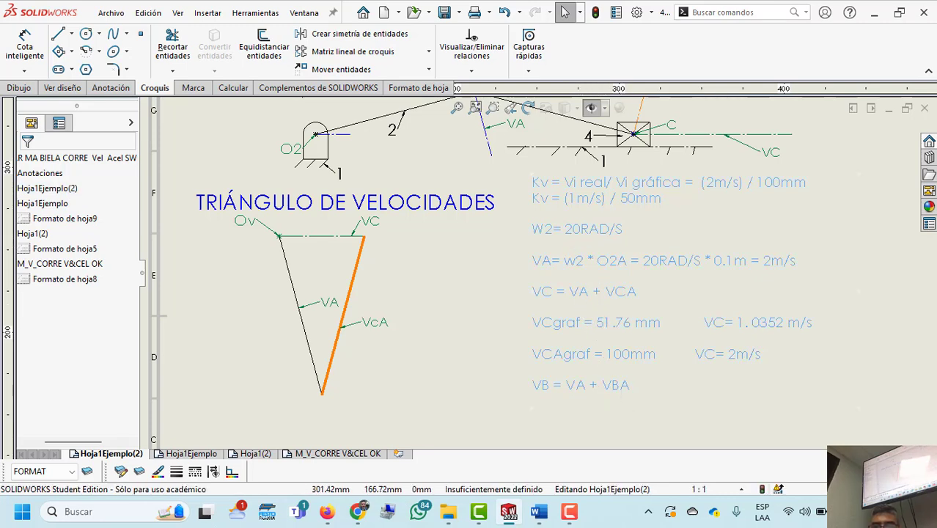
double_click(631, 394)
key(ctrl+a)
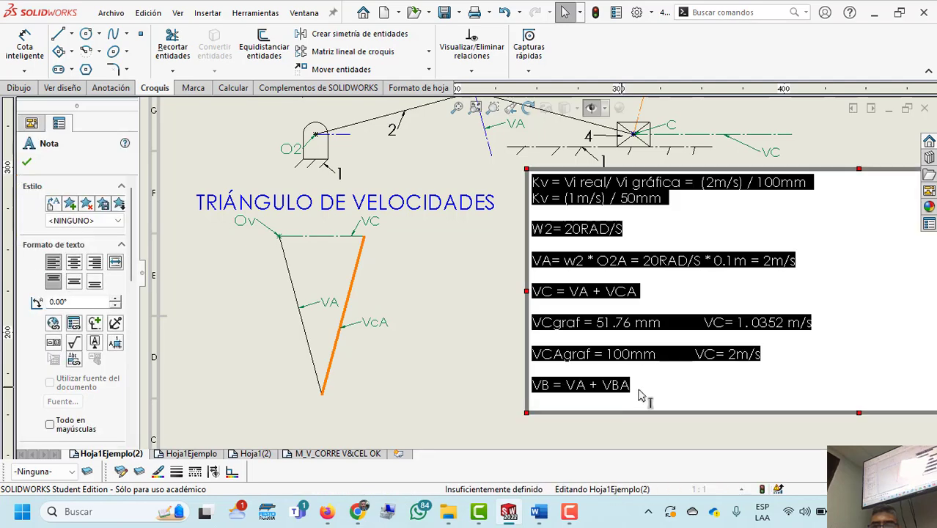
click(639, 396)
key(Return)
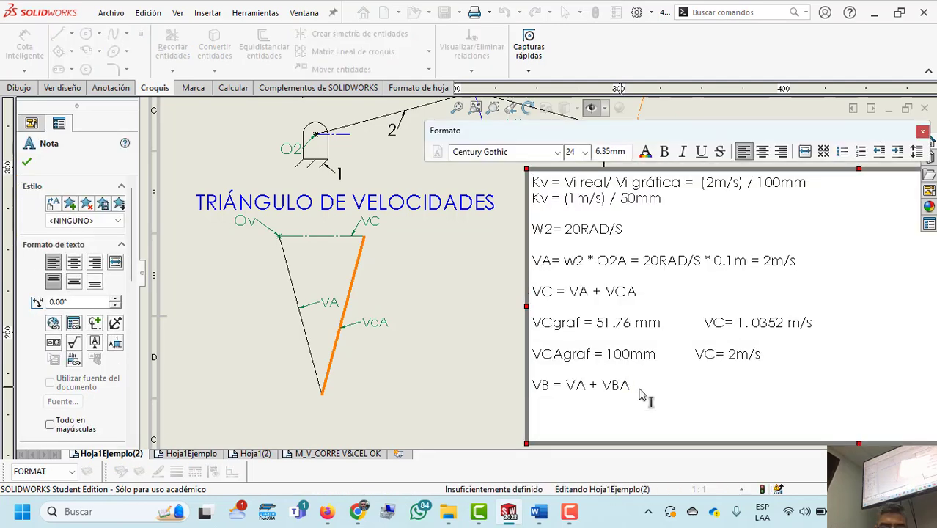
text(W3)
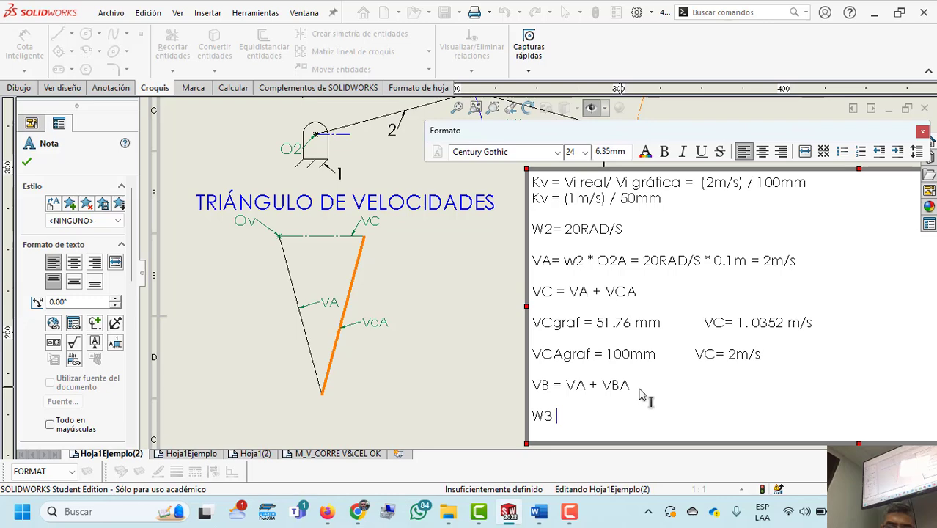
text( =)
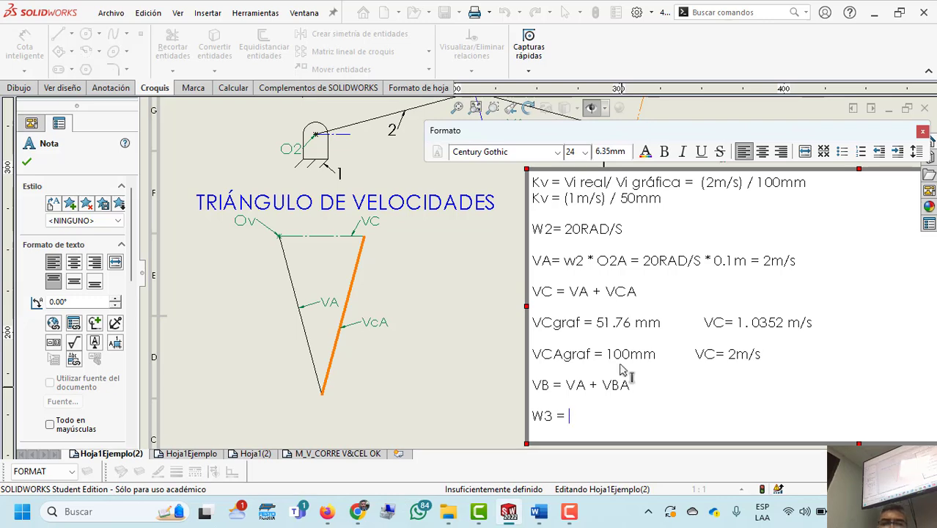
- Extend the W3 line of the calculations note to read "W3 = VCA/AC =" and finish editing the note
scroll(488, 332, up, 1)
mouse_move(483, 341)
middle_down()
mouse_move(453, 385)
mouse_move(451, 409)
middle_up()
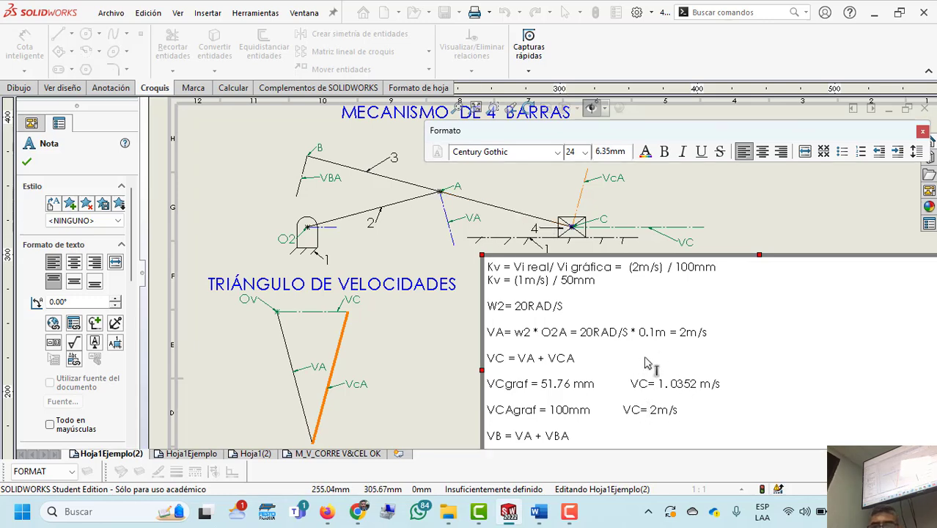
scroll(668, 280, down, 1)
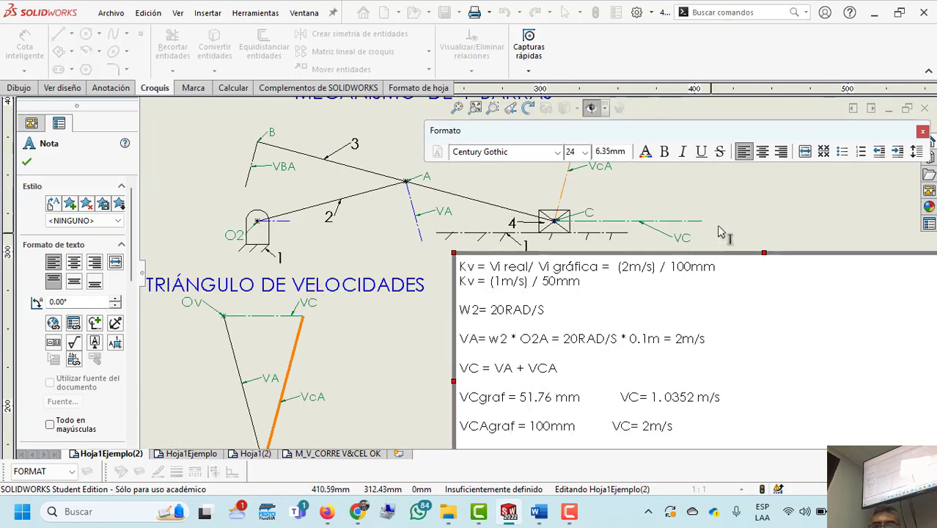
middle_drag(718, 236, 726, 162)
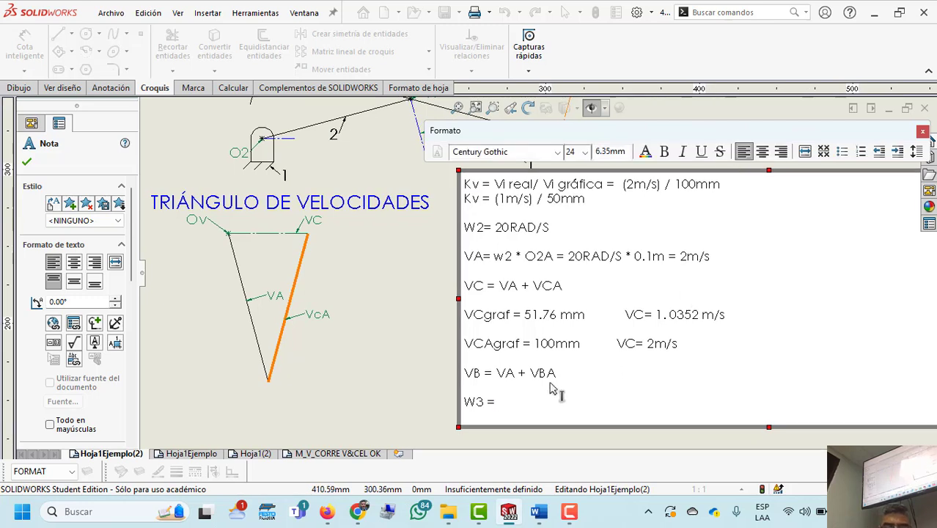
text(V)
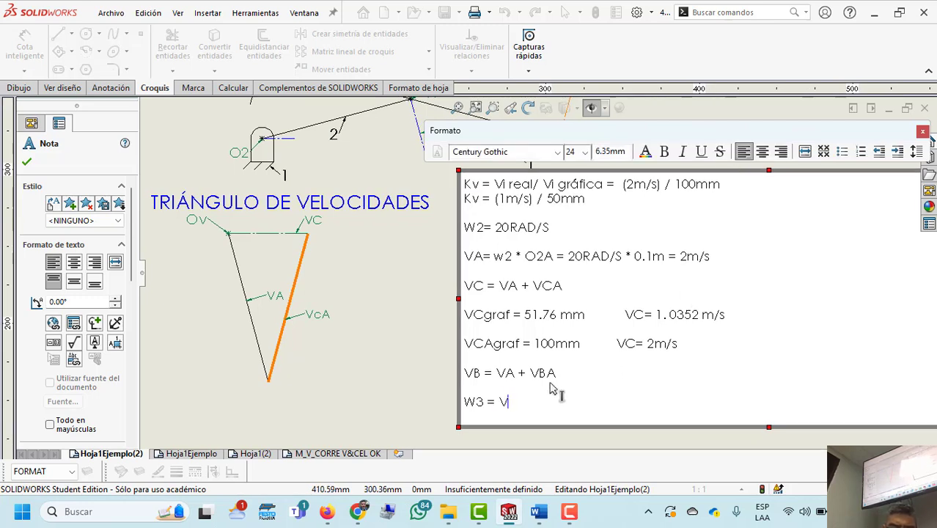
text(CA/)
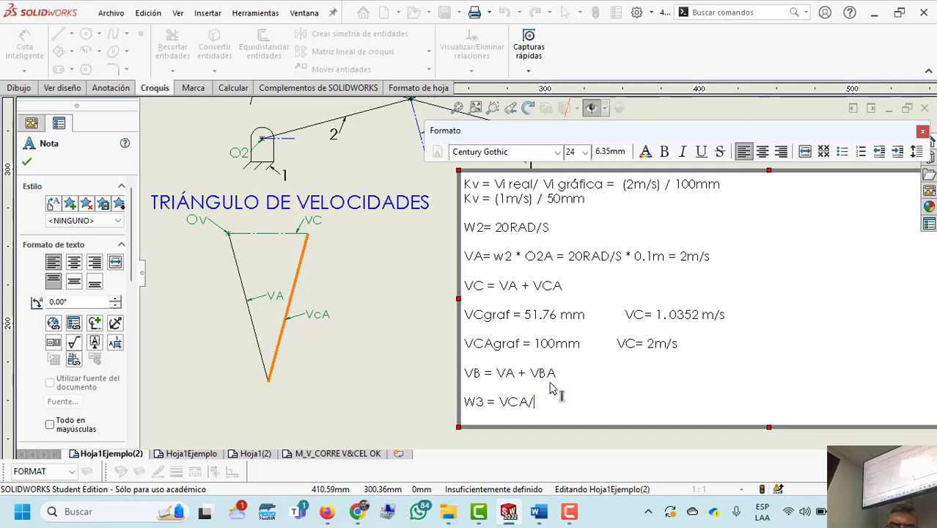
text(AC)
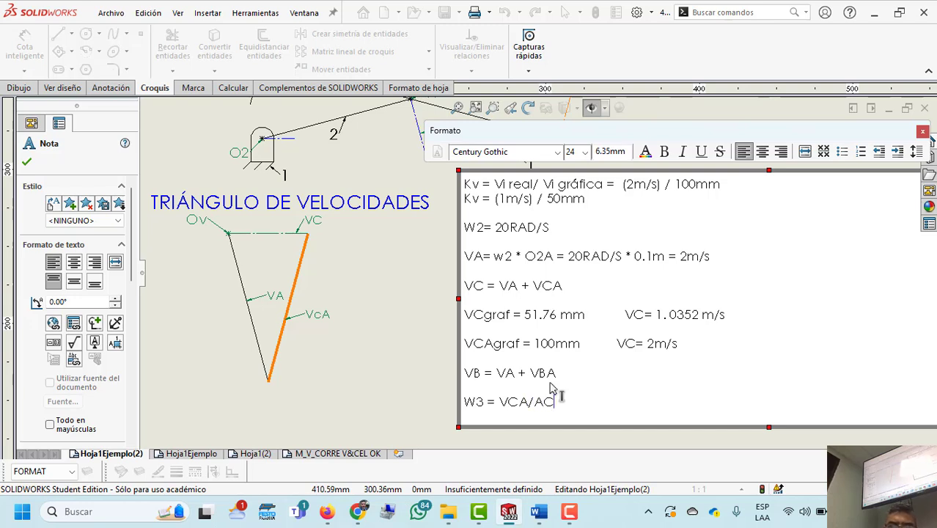
text( =)
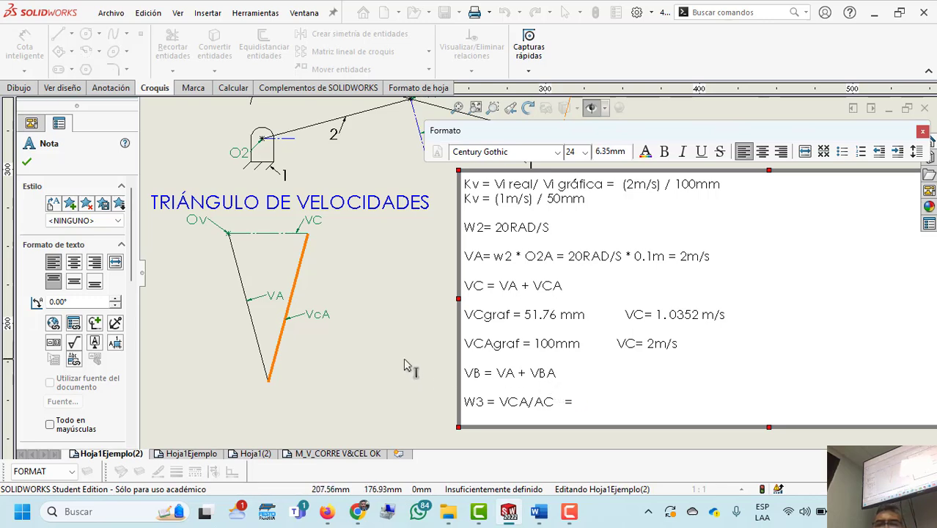
click(440, 339)
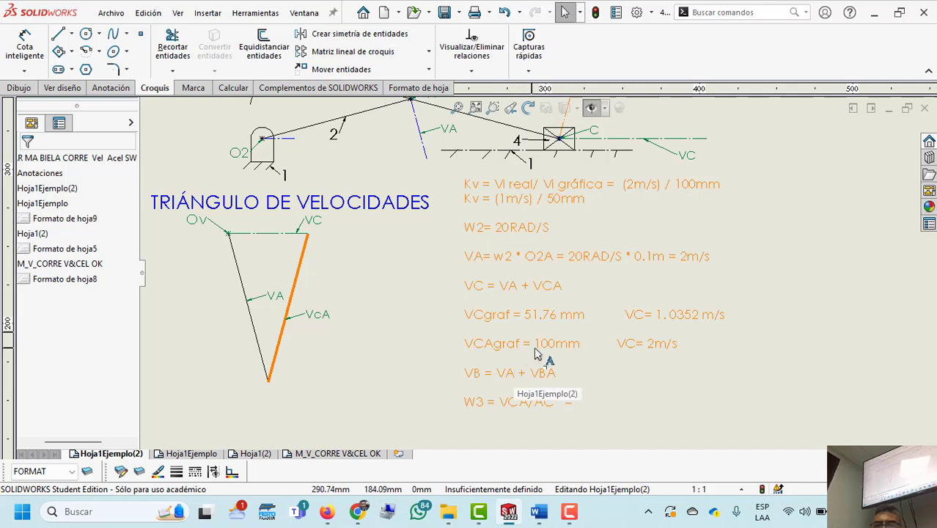
- Reopen the calculations note and correct the real velocity's symbol on the VCAgraf line to VCA
click(550, 409)
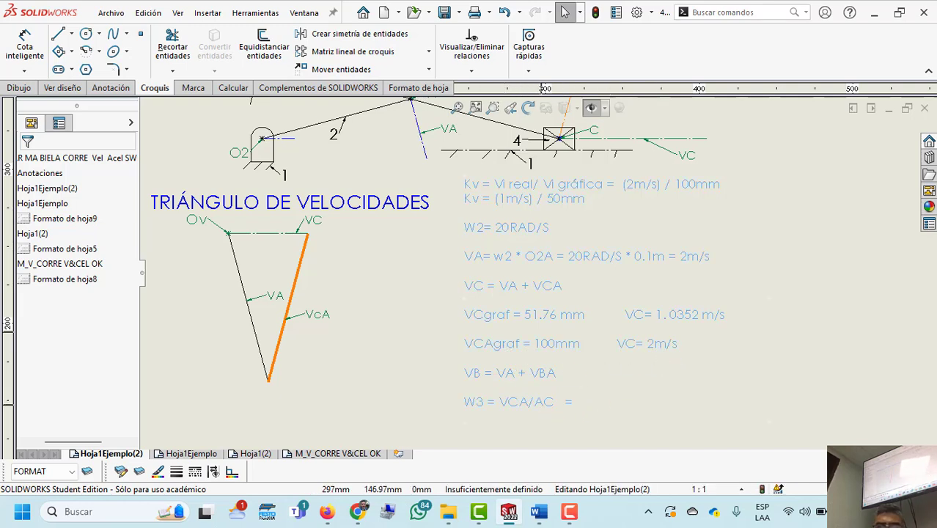
double_click(593, 408)
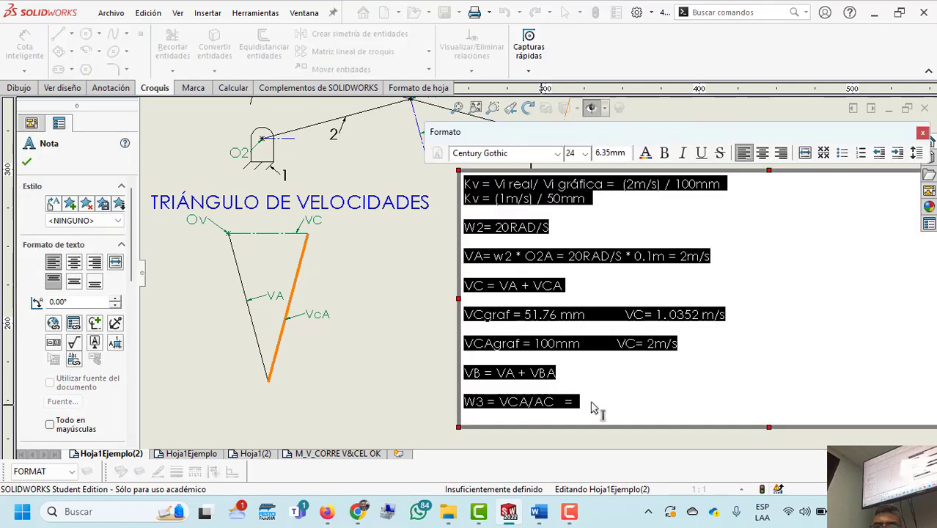
click(592, 407)
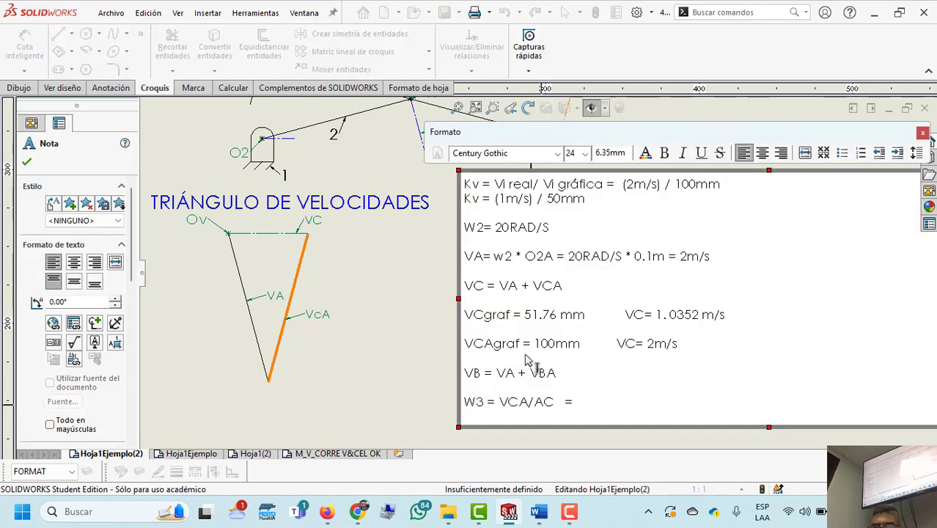
click(635, 346)
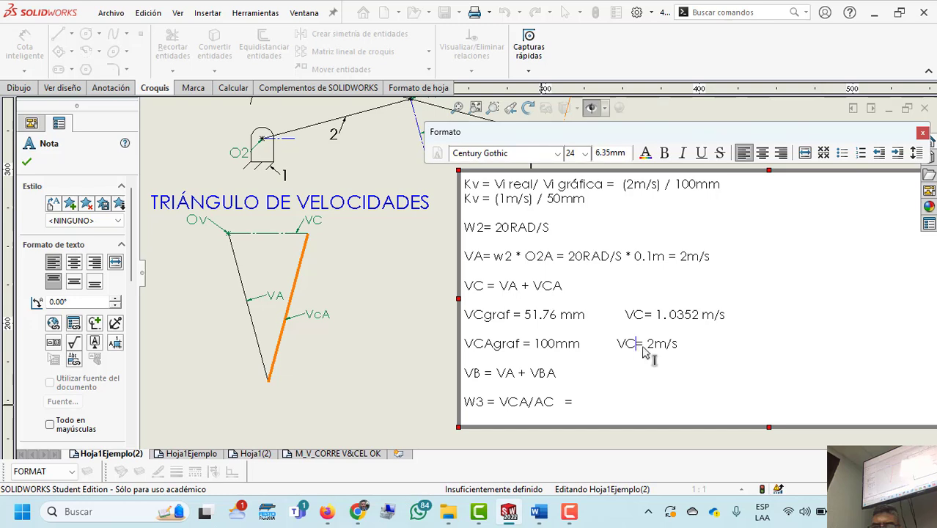
text(A)
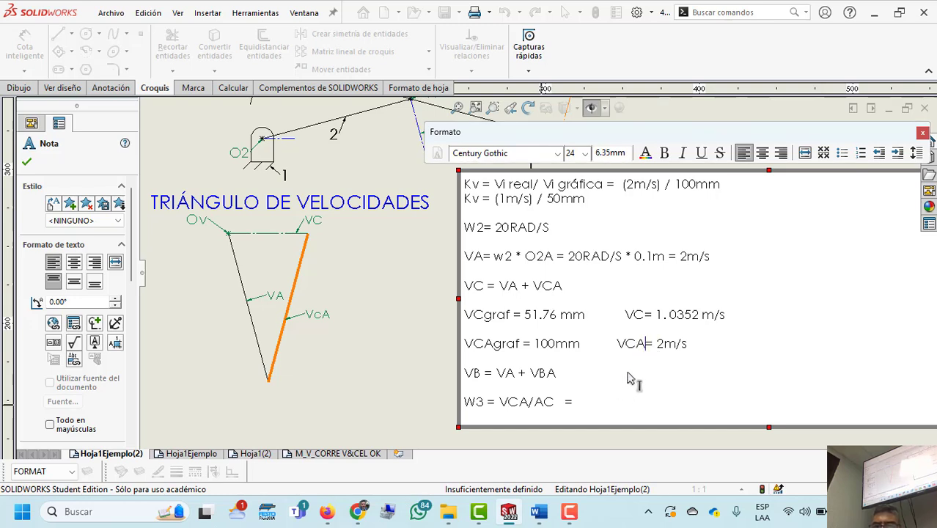
- Copy the VCA value 2m/s into the W3 equation and complete it with "/ 0.1m = 20rad/s"
drag(662, 349, 689, 350)
key(ctrl+c)
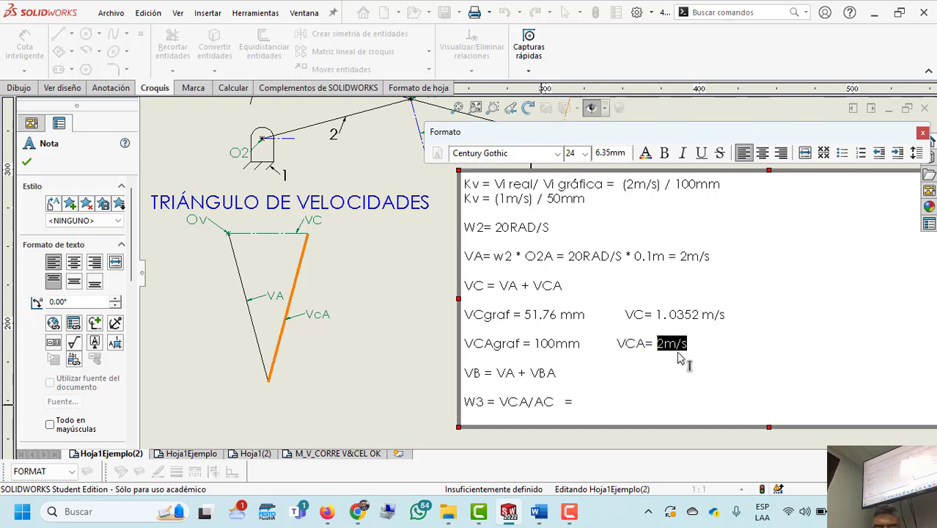
click(589, 408)
key(ctrl+v)
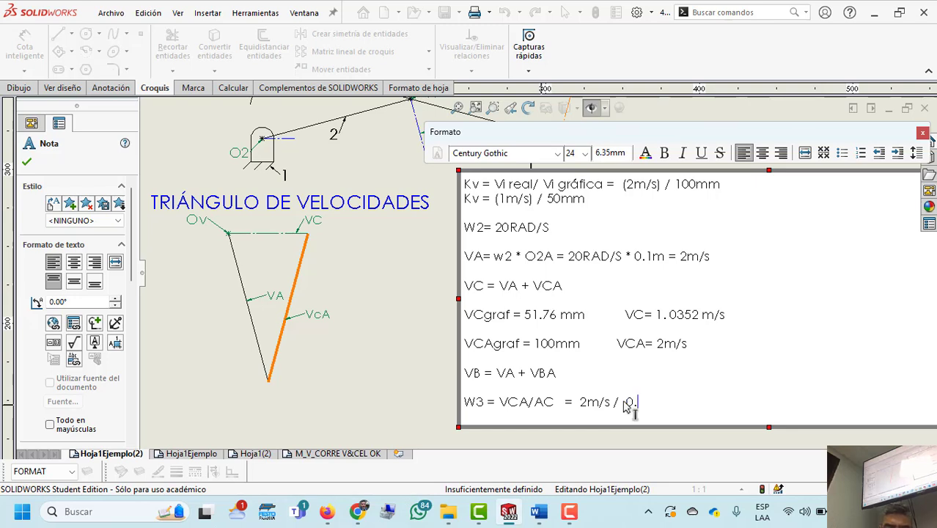
text(1M)
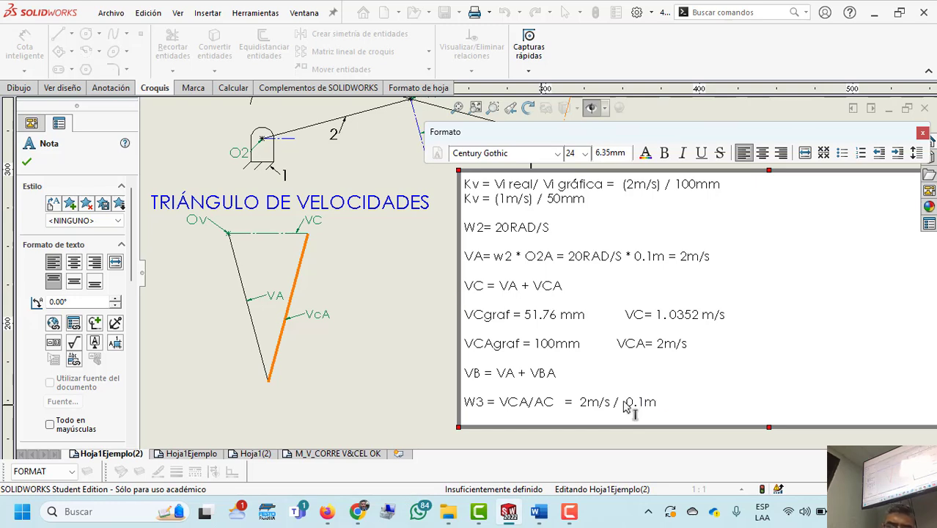
text(  = )
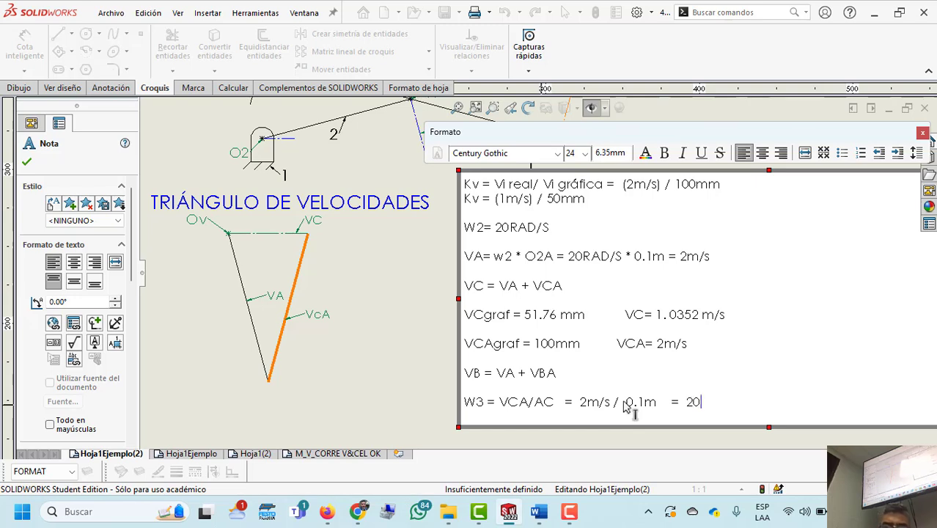
text(20rad/s)
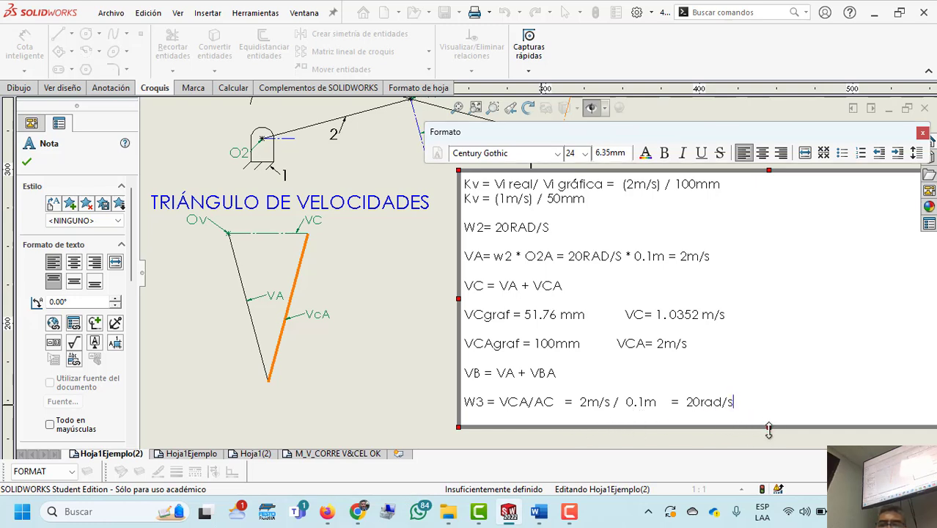
- Extend the note box downward and duplicate the equation "VA= w2 * O2A = 20RAD/S * 0.1m = 2m/s" below the W3 line
drag(768, 430, 770, 458)
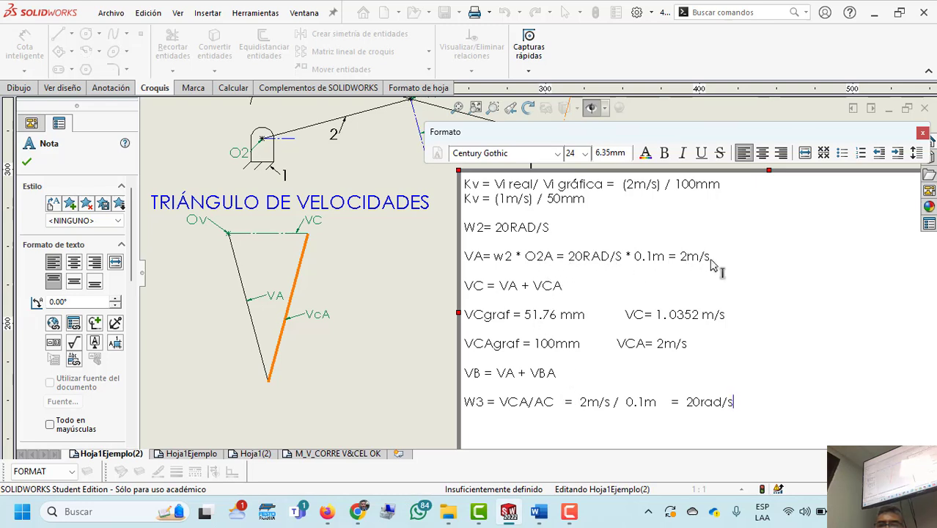
drag(711, 263, 464, 264)
key(ctrl+c)
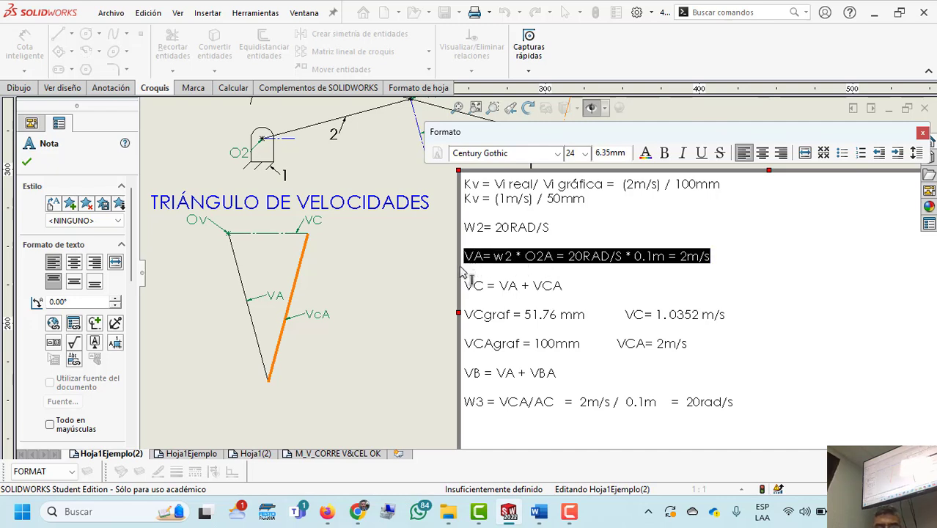
click(484, 438)
key(BackSpace)
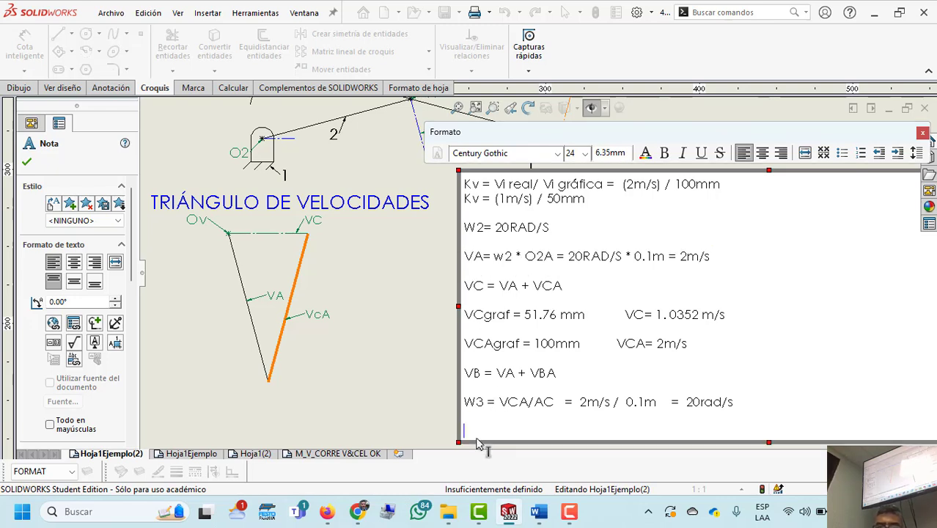
key(ctrl+v)
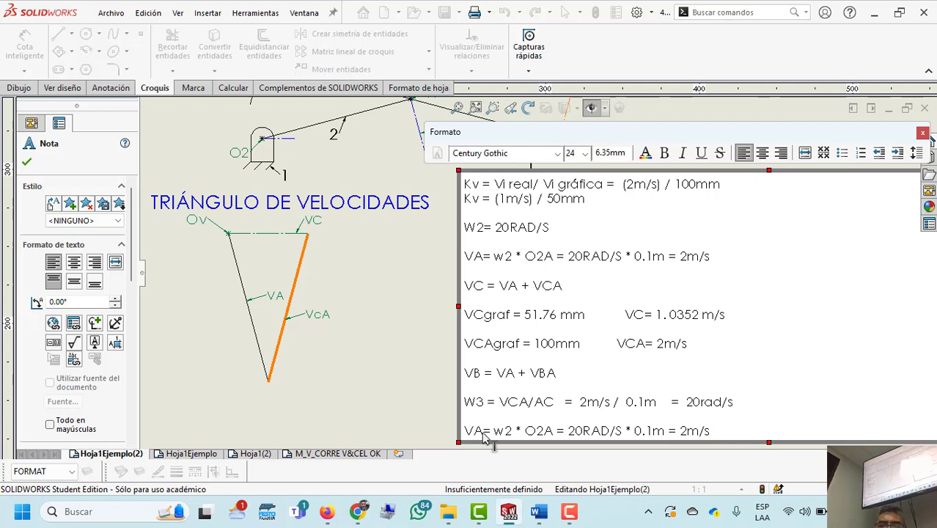
- Change the symbol at the start of the note's last equation from VA to VBA
click(483, 431)
key(BackSpace)
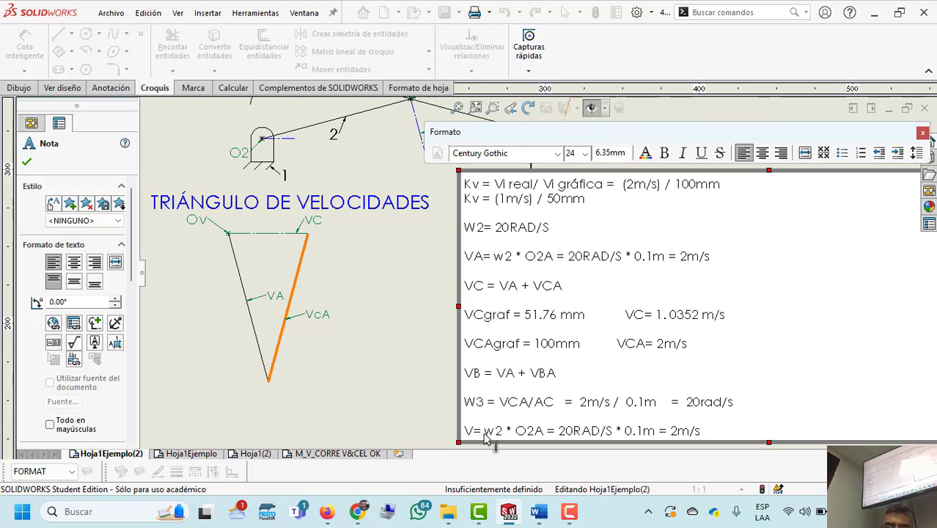
text(b)
key(BackSpace)
text(B)
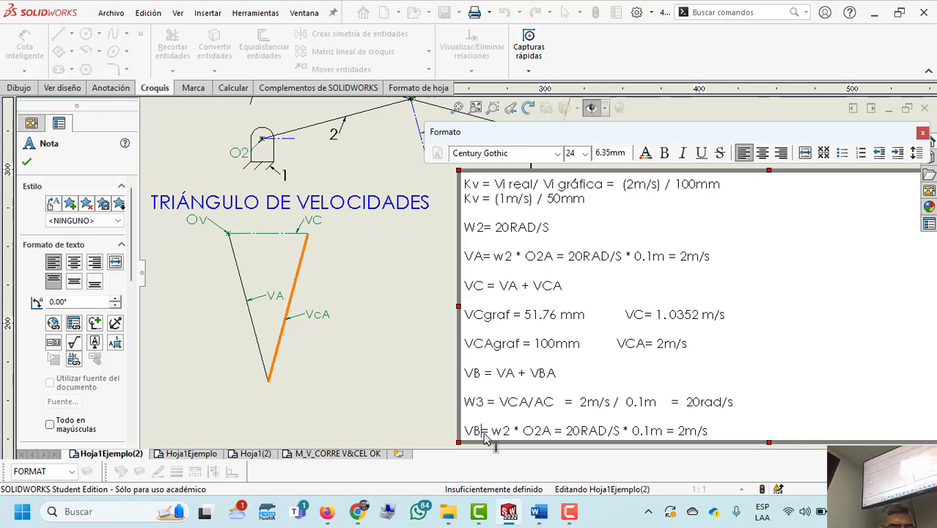
text(A)
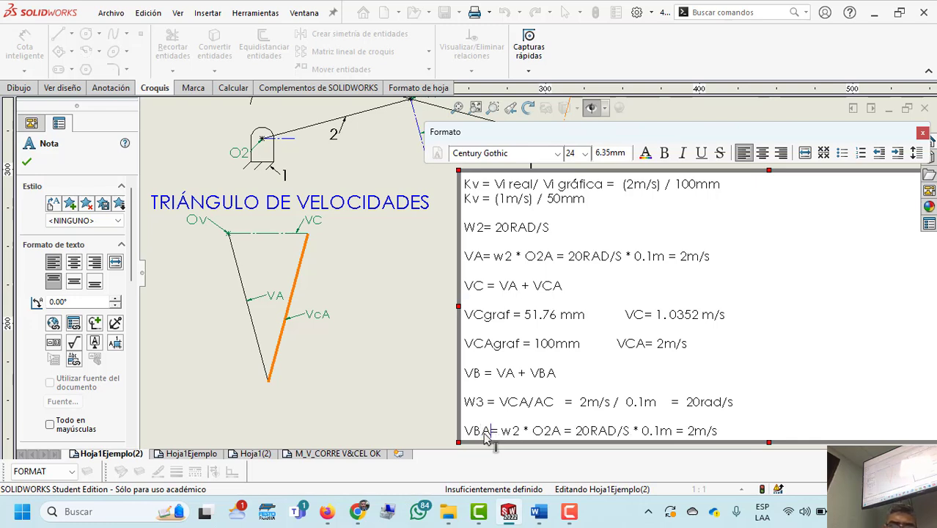
- Replace w2 with w3 and O2A with AB in the VBA equation of the calculations note
click(519, 437)
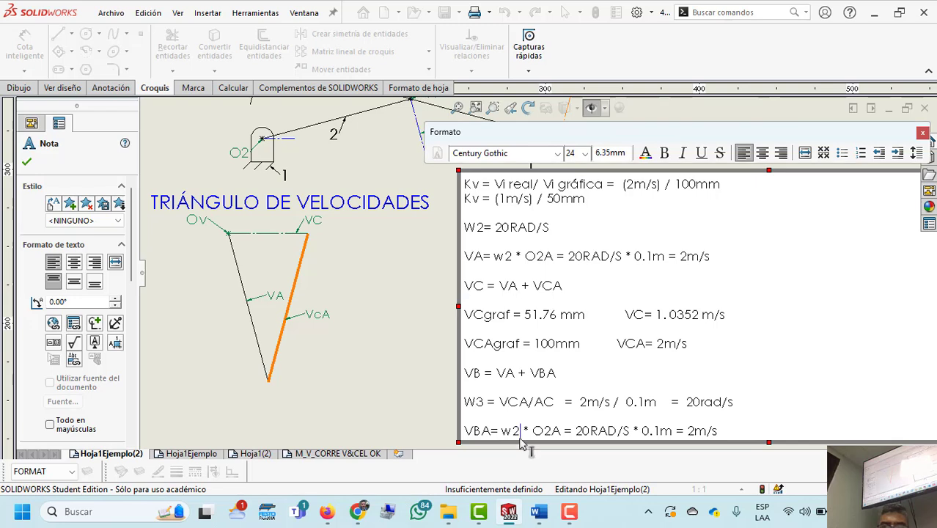
key(BackSpace)
text(3)
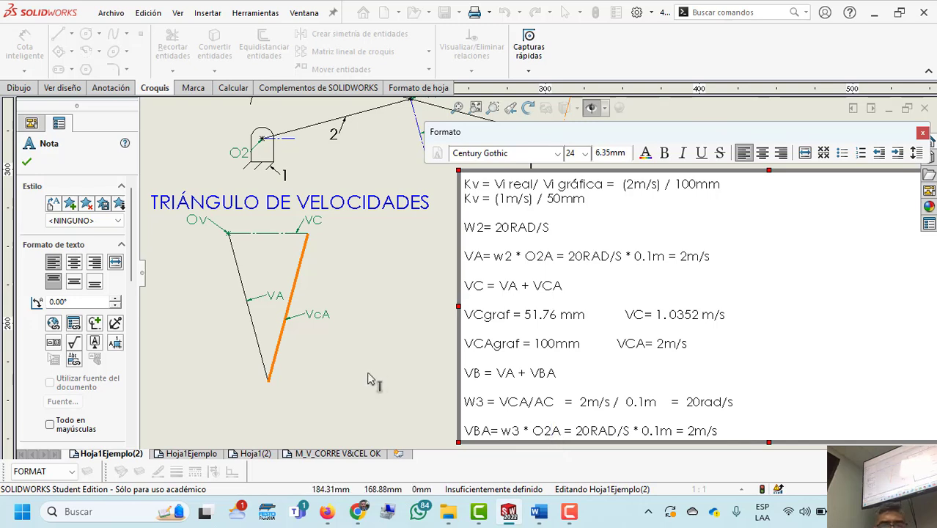
key(BackSpace)
key(Delete)
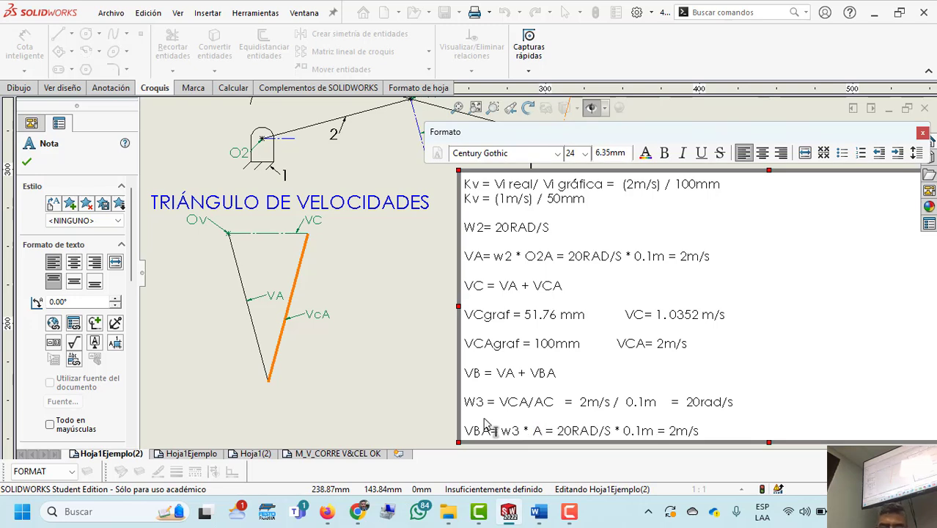
text(B)
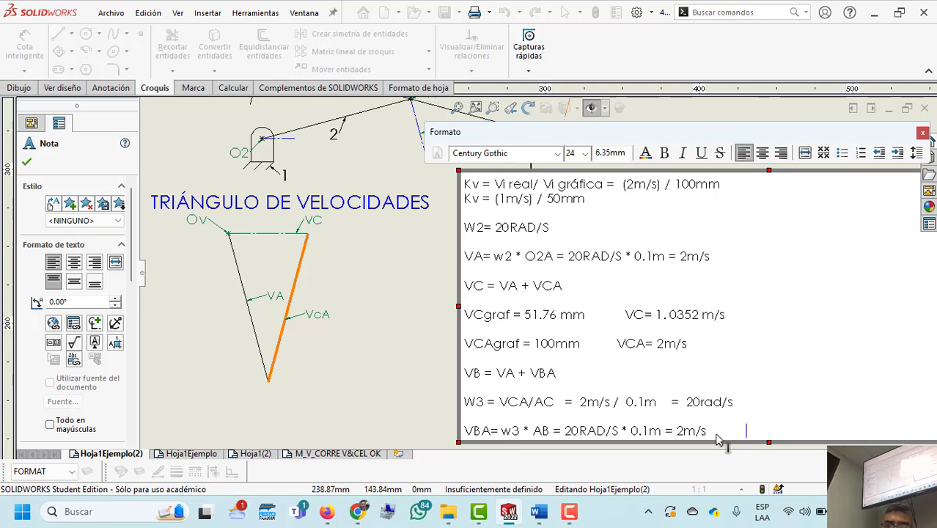
- Add "VBAgraf = 100mm" after the VBA equation, reusing the copied VBA symbol, and finish editing the note
drag(495, 436, 467, 438)
key(ctrl+c)
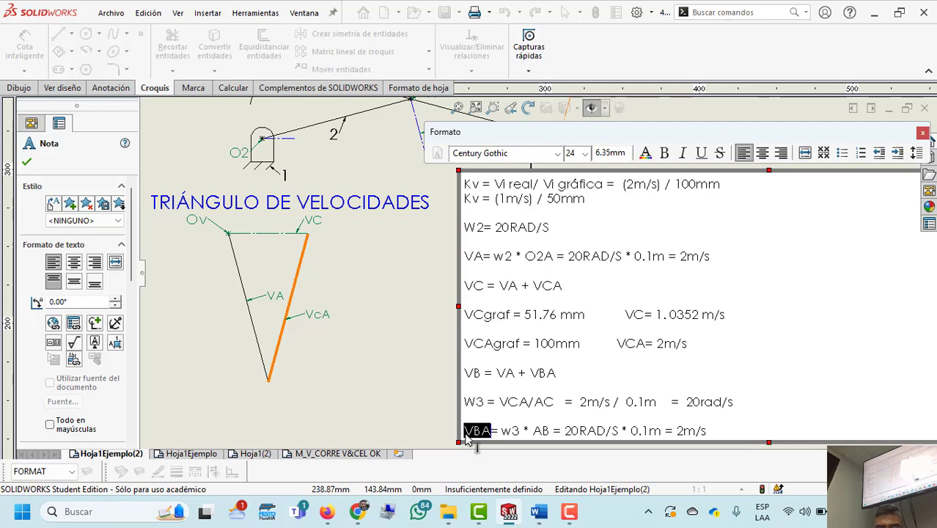
key(Up)
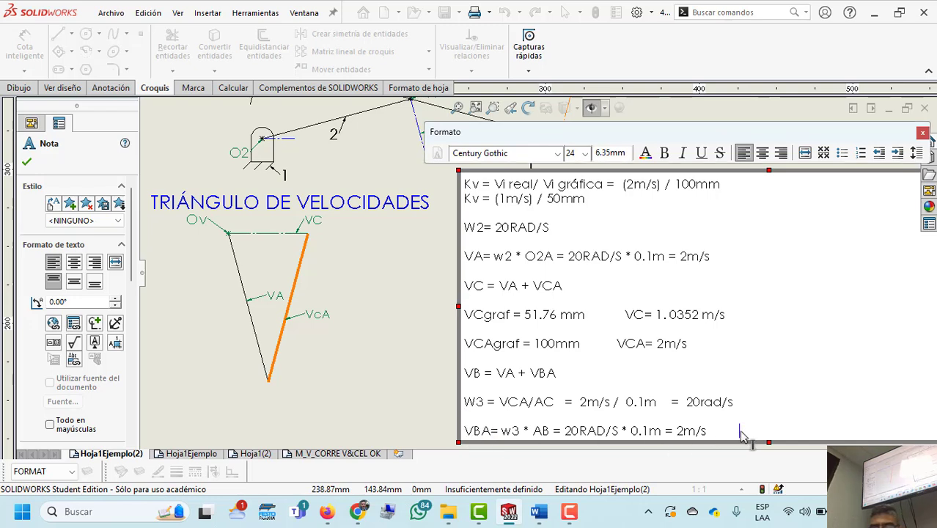
click(742, 437)
key(ctrl+v)
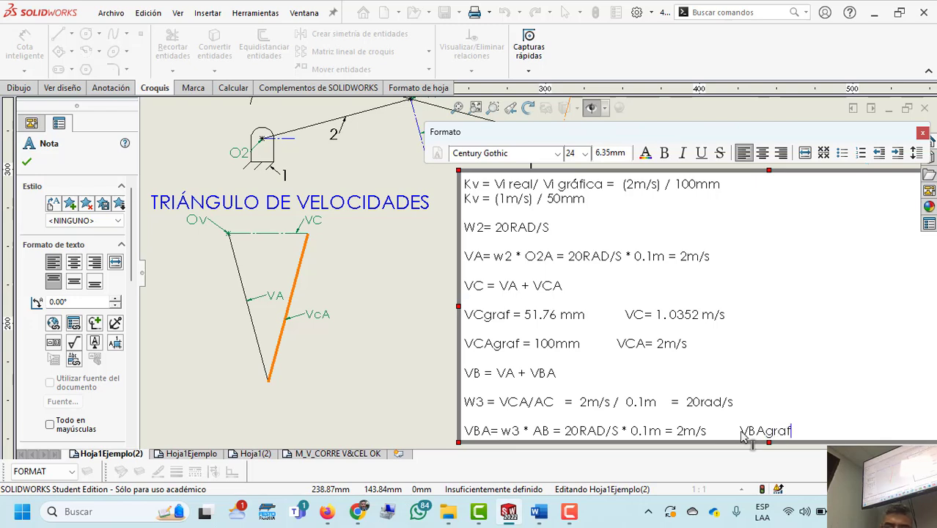
text(graf = )
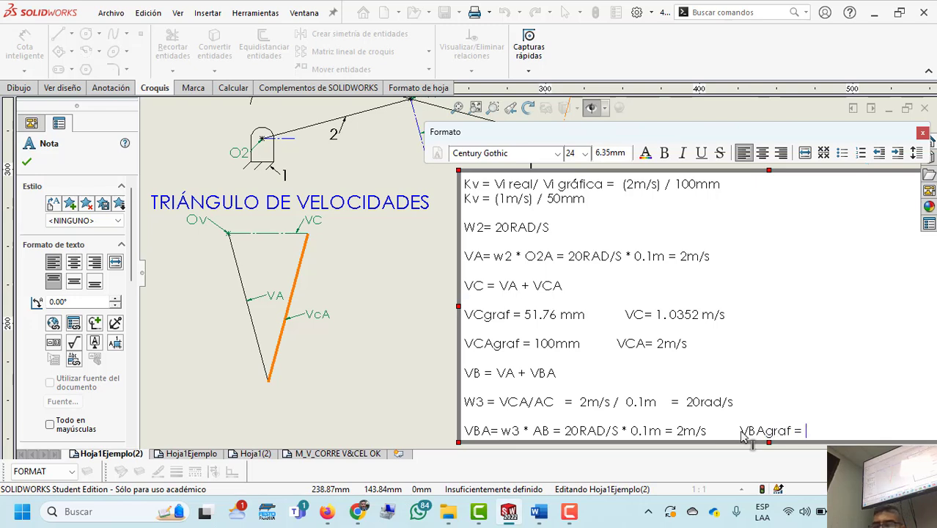
text(100mm)
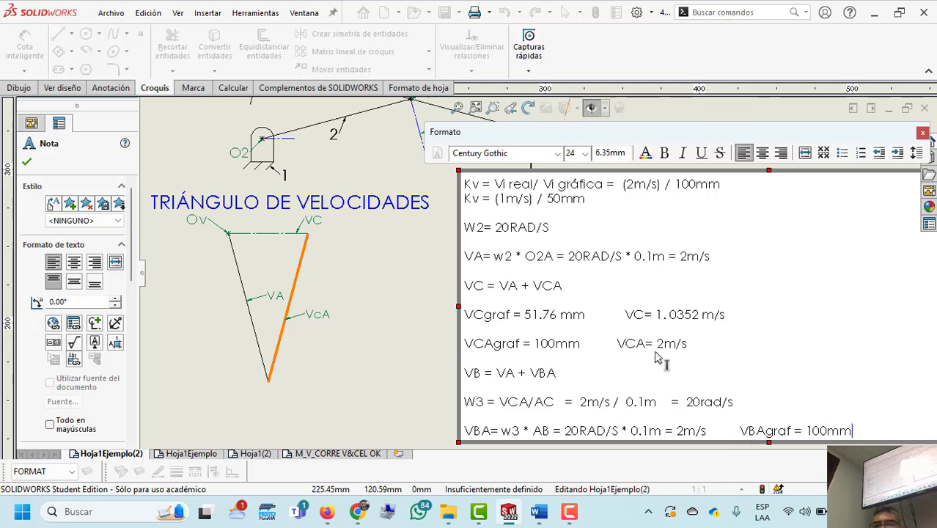
click(411, 298)
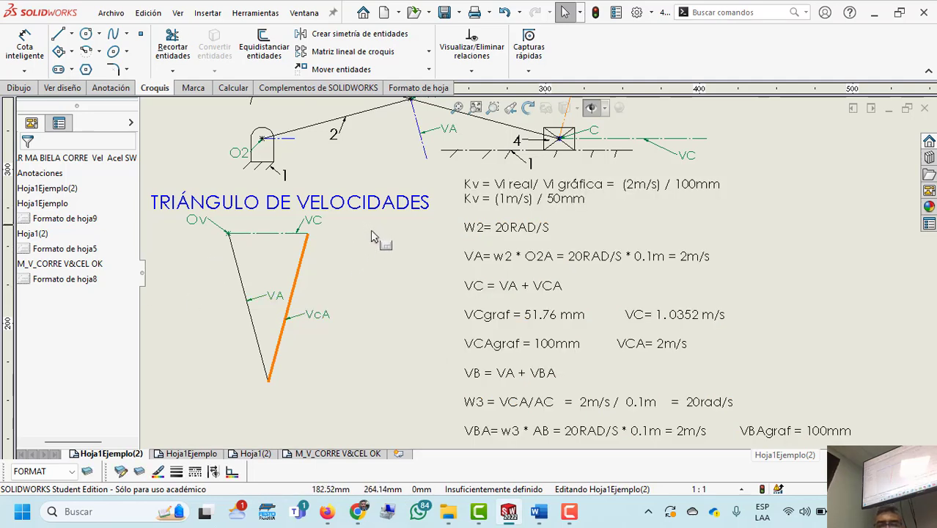
- Sketch a centerline about 76 mm long, sloping down and left from the lowest vertex of the velocity triangle
mouse_move(376, 236)
middle_down()
mouse_move(387, 286)
mouse_move(410, 285)
middle_up()
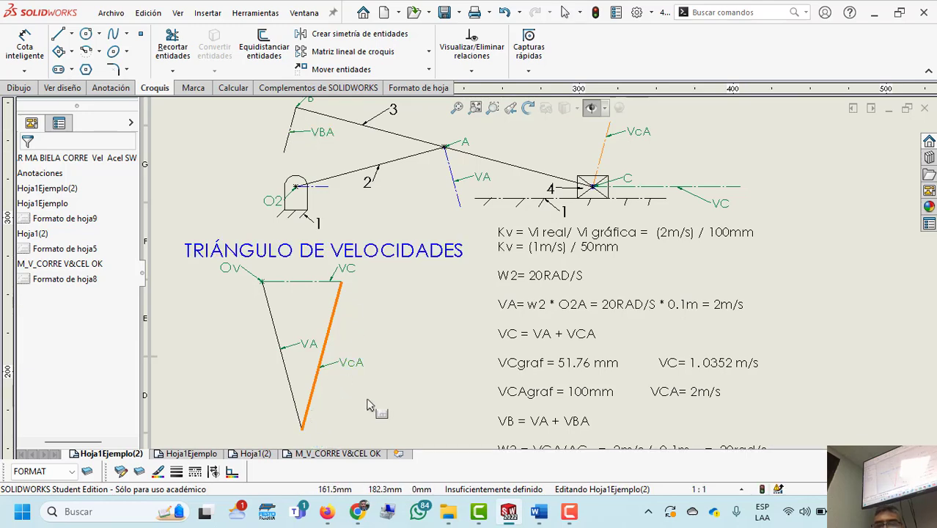
mouse_move(369, 405)
middle_down()
mouse_move(393, 277)
mouse_move(398, 305)
middle_up()
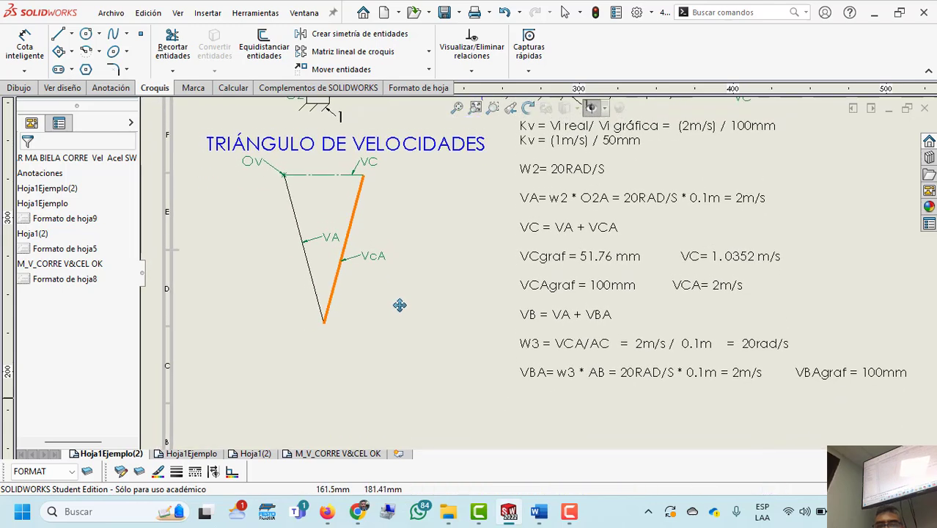
click(339, 152)
click(71, 33)
click(80, 65)
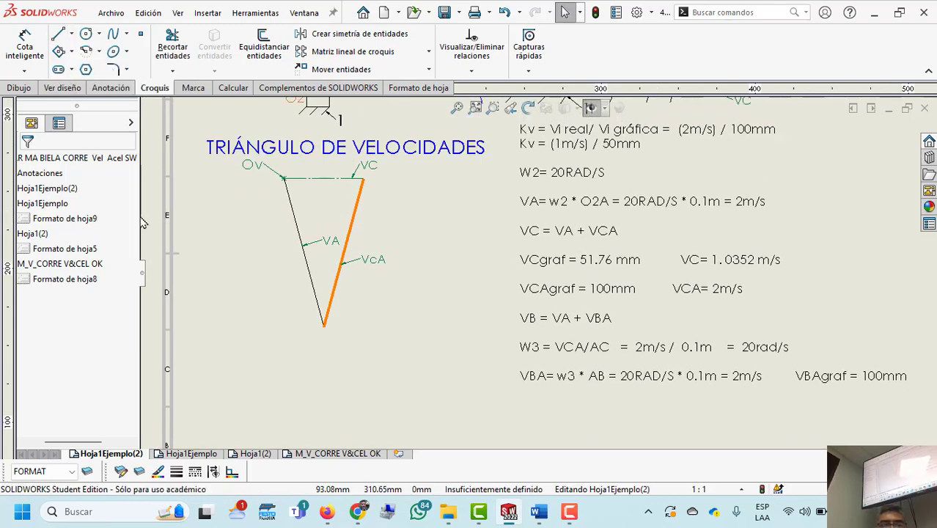
click(324, 327)
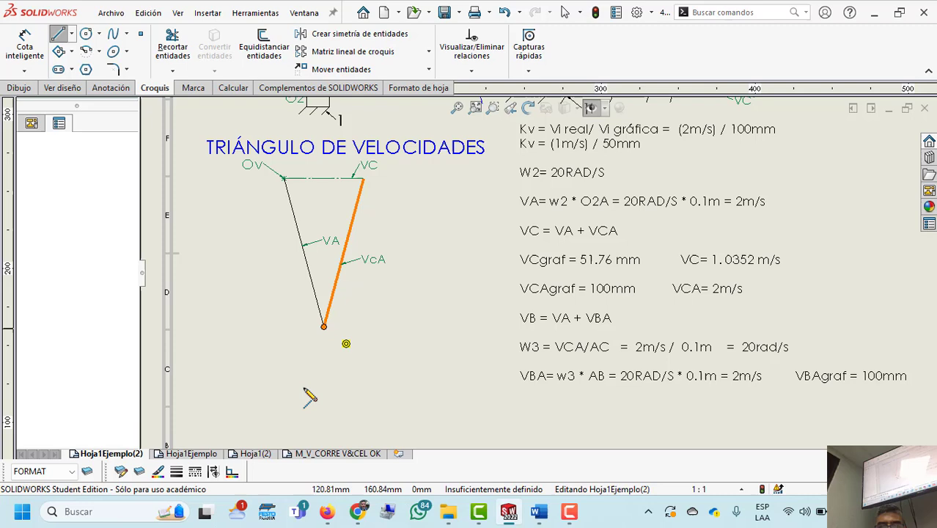
click(278, 437)
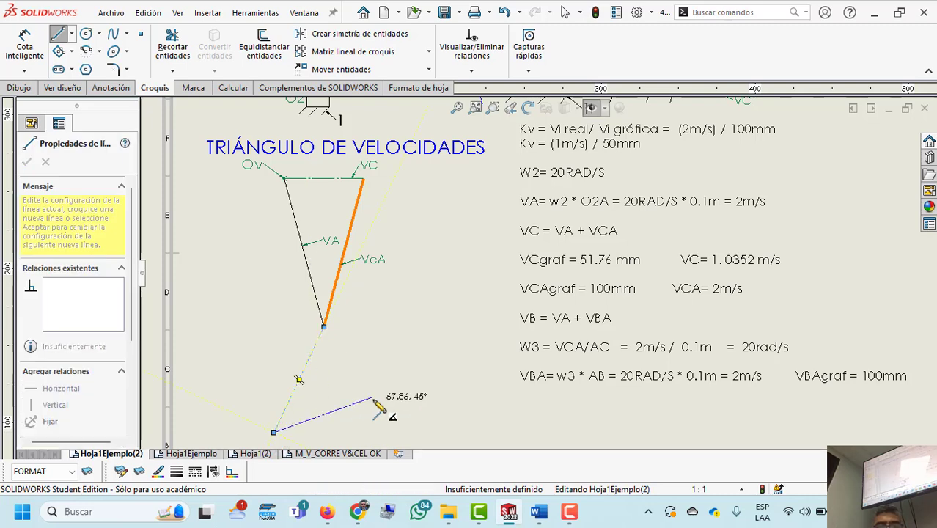
key(Escape)
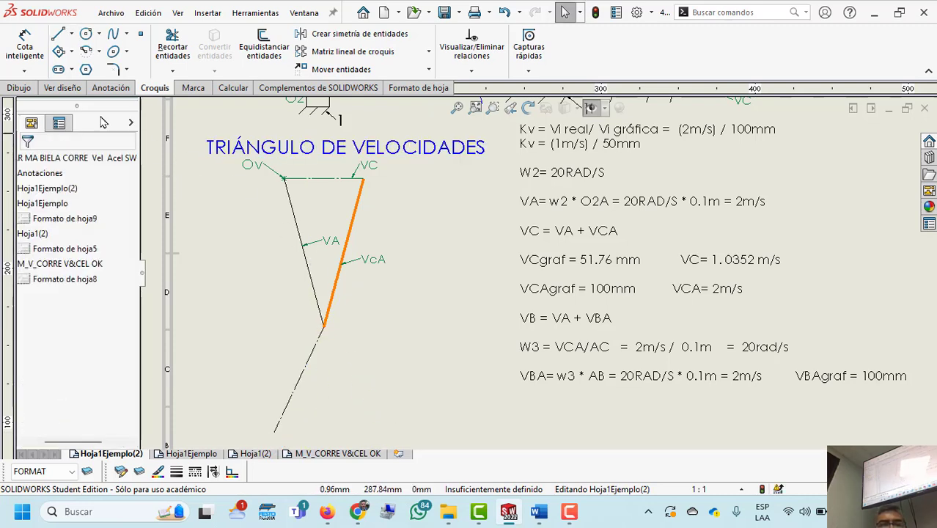
- Dimension the new centerline below the velocity triangle and set its length to 100 mm
click(24, 44)
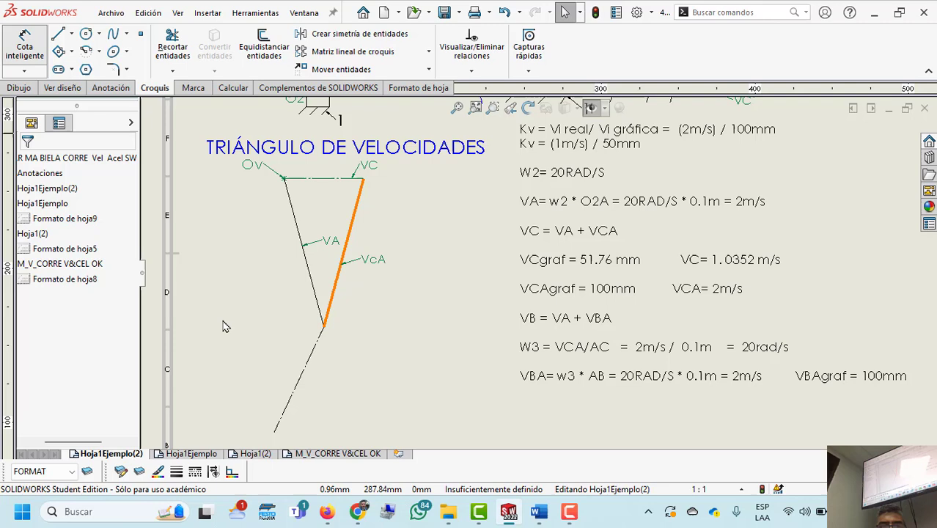
click(331, 376)
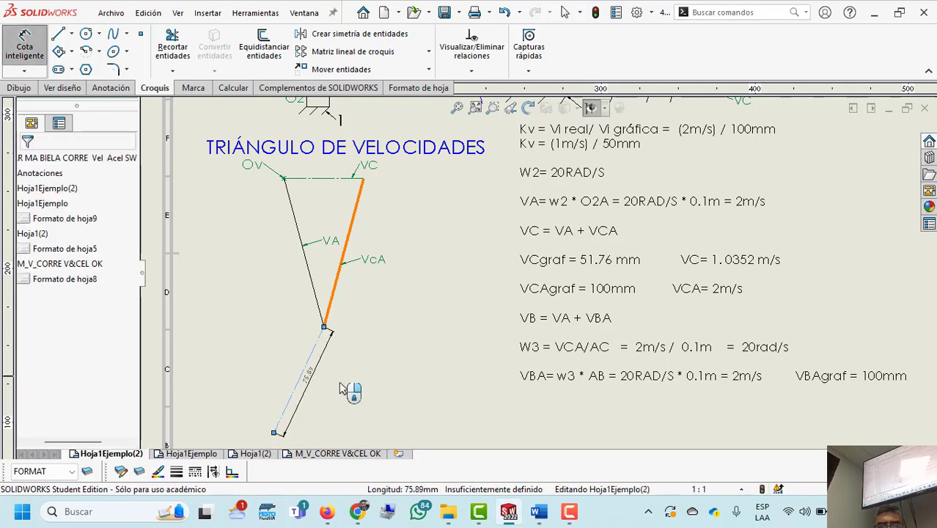
click(341, 384)
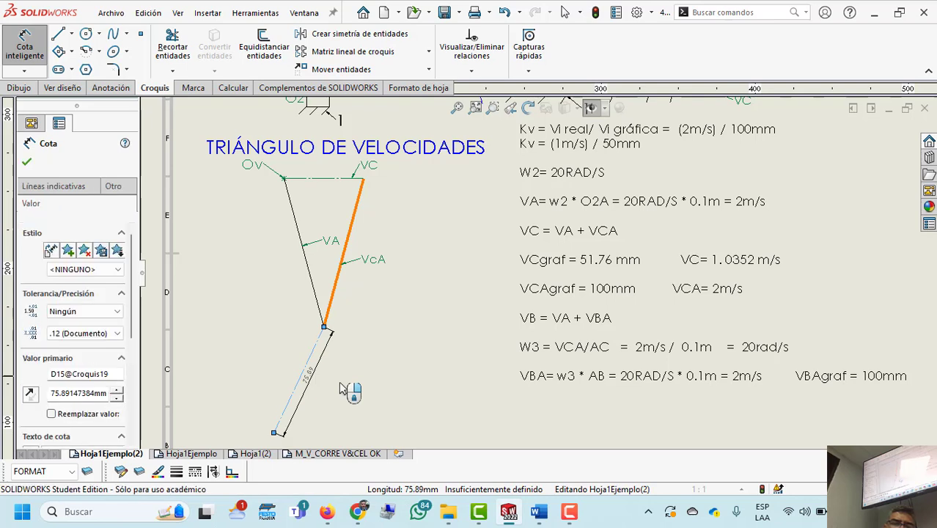
text(100)
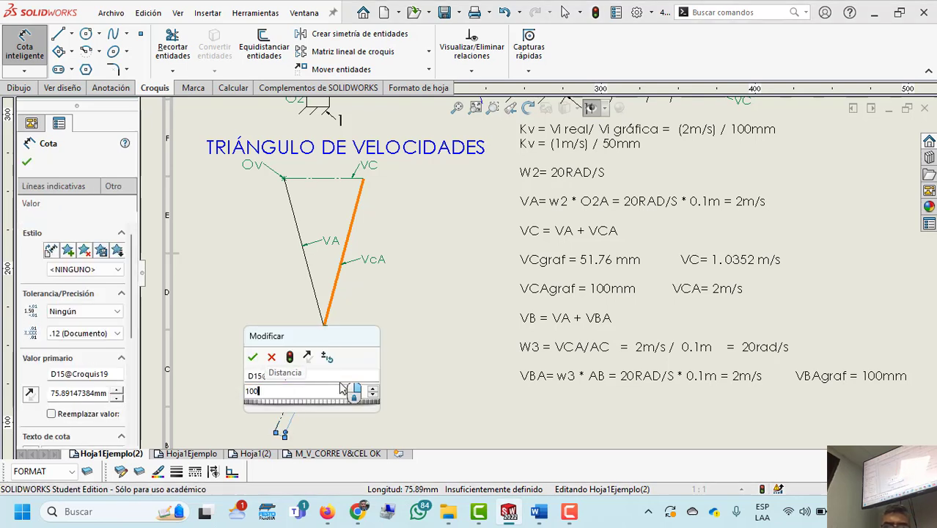
key(Return)
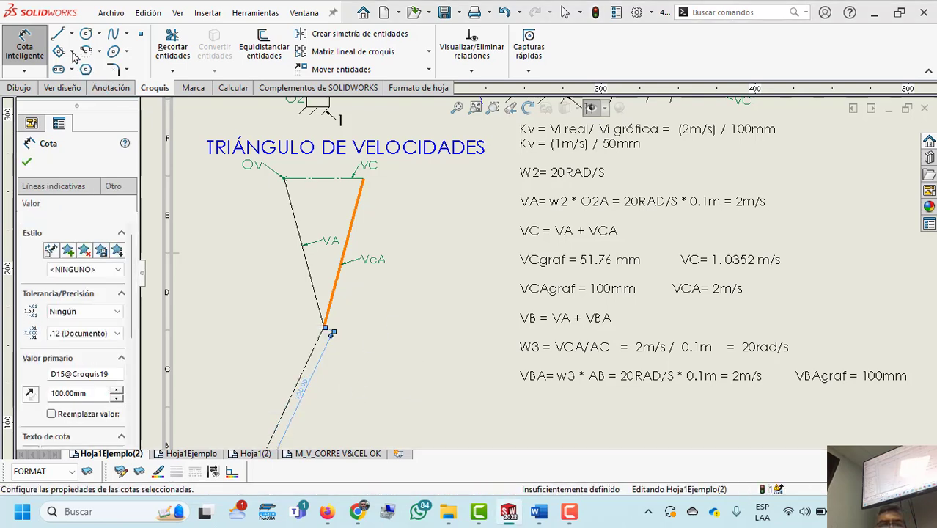
click(26, 165)
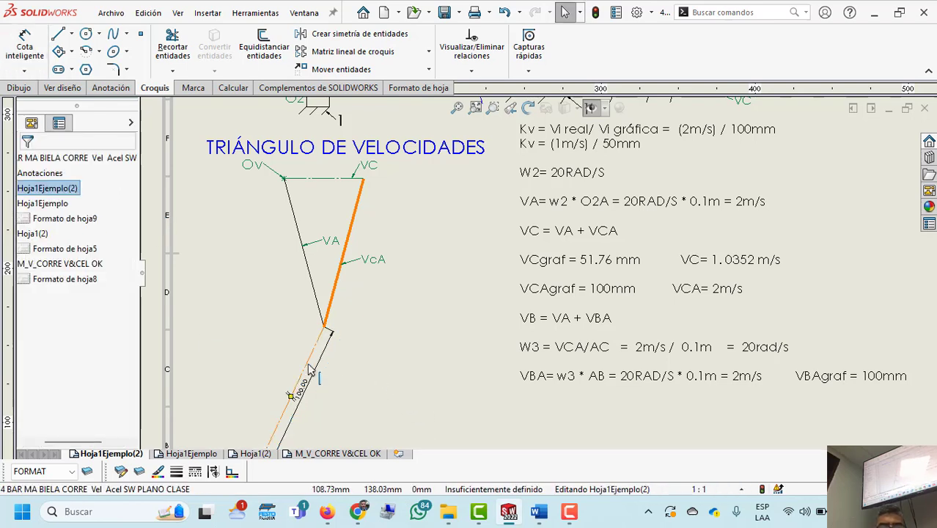
- Make the 100 mm centerline parallel to the VBA direction line at point B of the mechanism
click(308, 368)
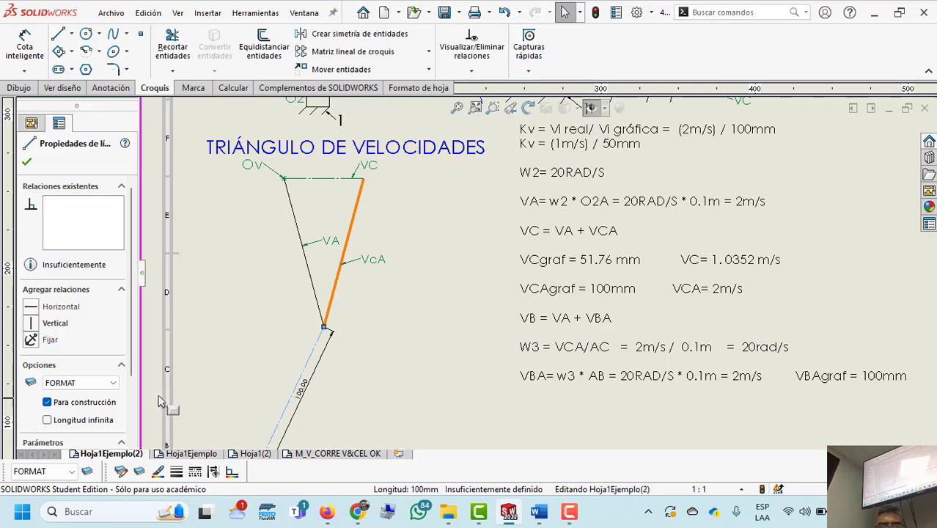
drag(129, 291, 129, 356)
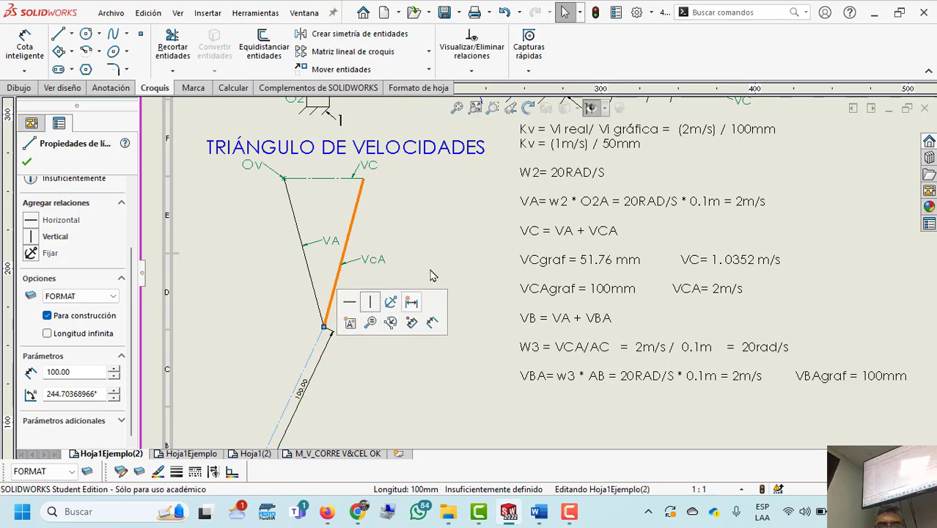
middle_drag(441, 290, 445, 381)
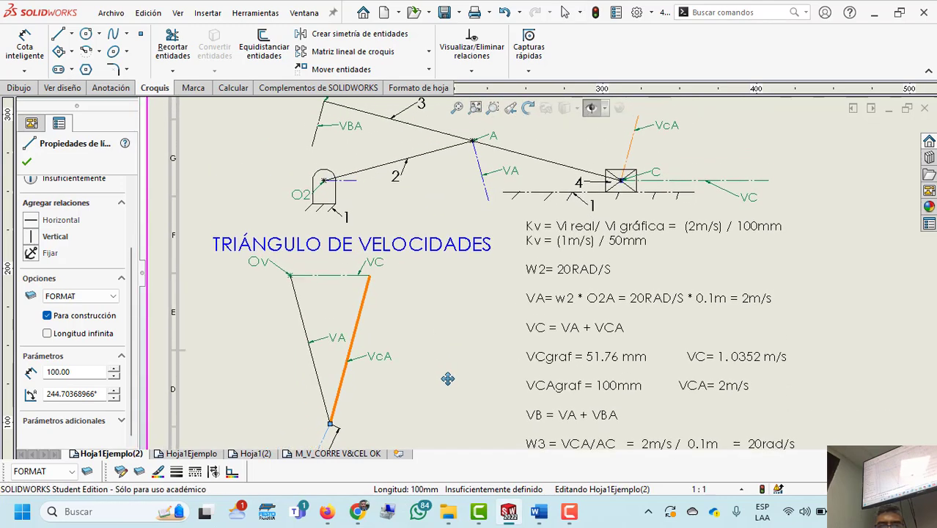
ctrl+click(315, 140)
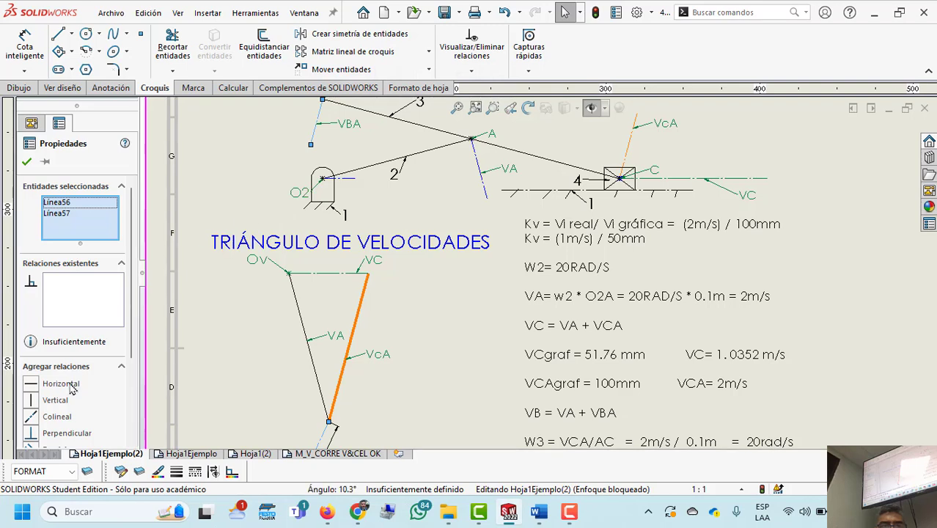
scroll(61, 436, down, 3)
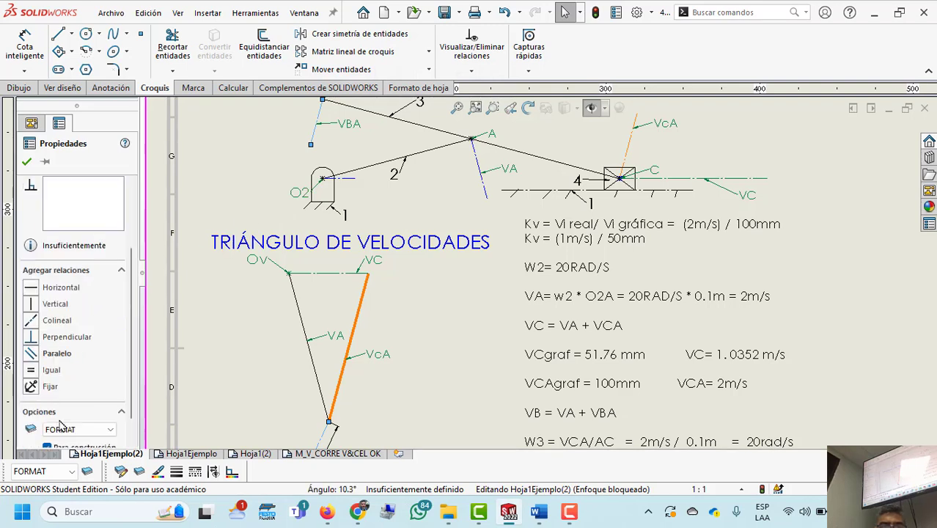
click(33, 354)
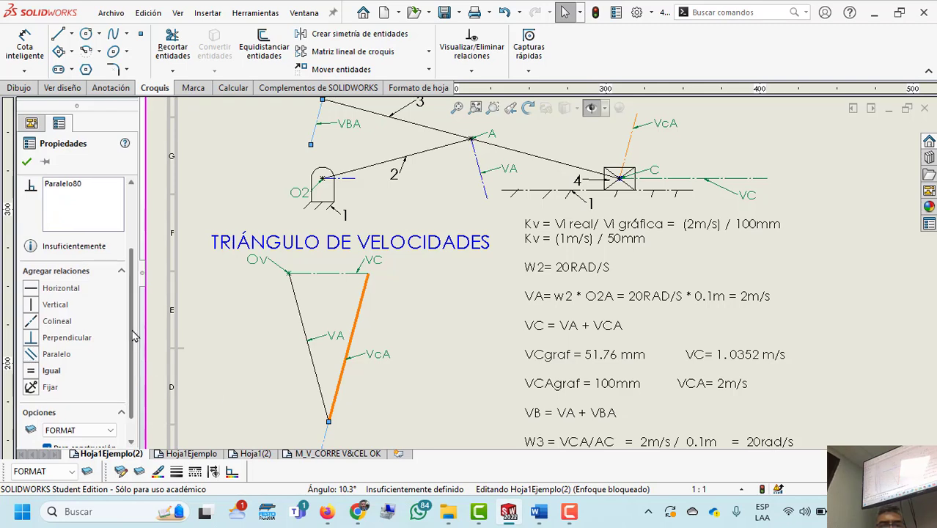
scroll(134, 335, down, 1)
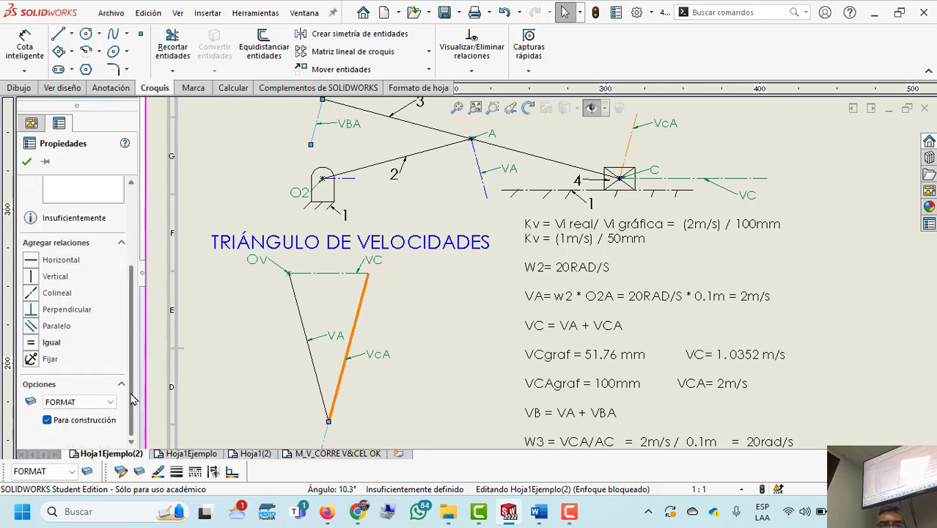
click(28, 163)
scroll(401, 392, down, 1)
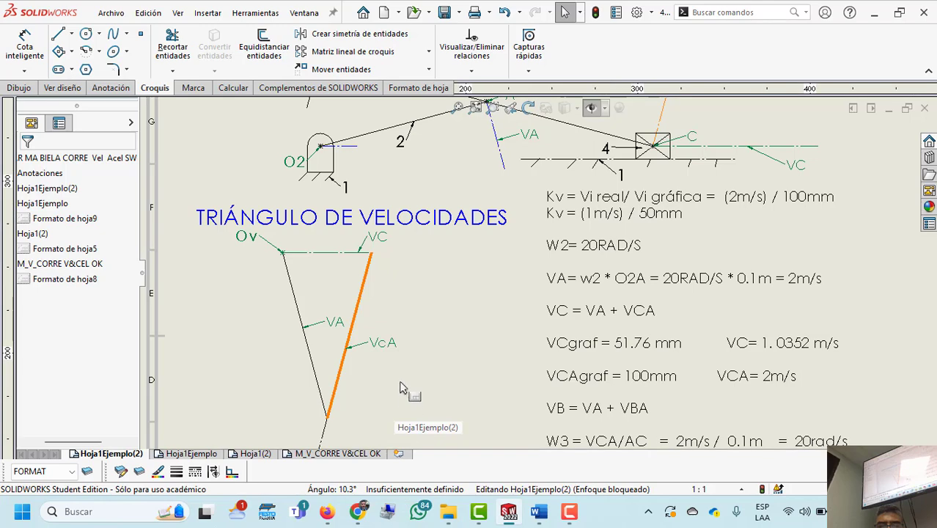
key(z)
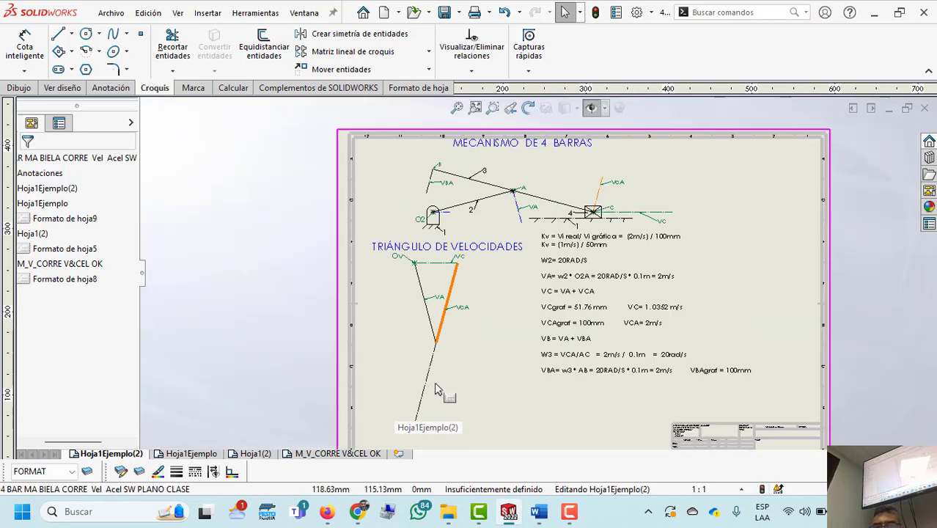
click(435, 388)
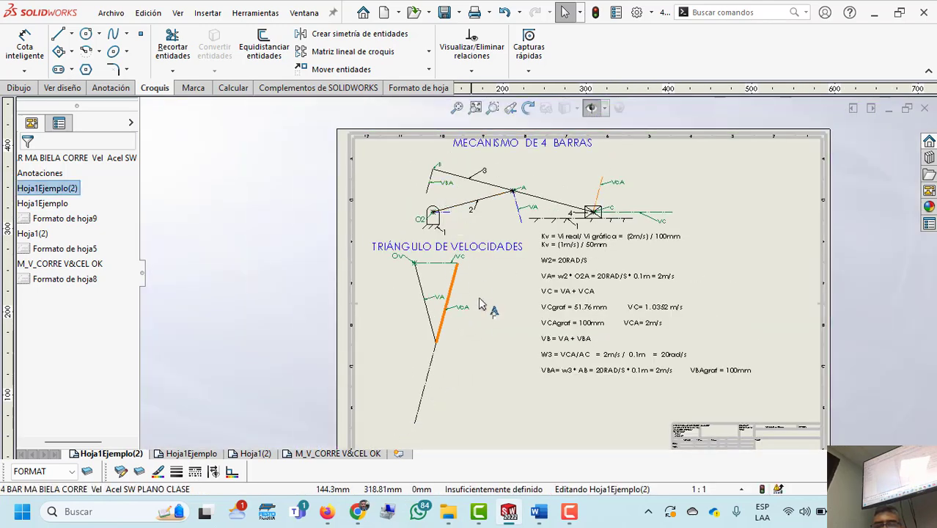
- Copy the VBA label from point B of the mechanism onto the 100 mm centerline below the velocity triangle
scroll(481, 302, up, 2)
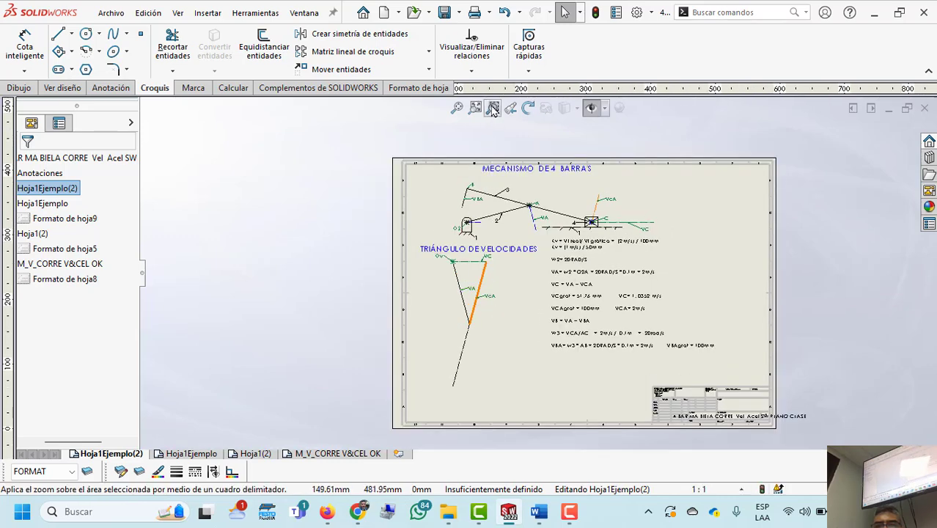
click(493, 108)
drag(413, 187, 731, 397)
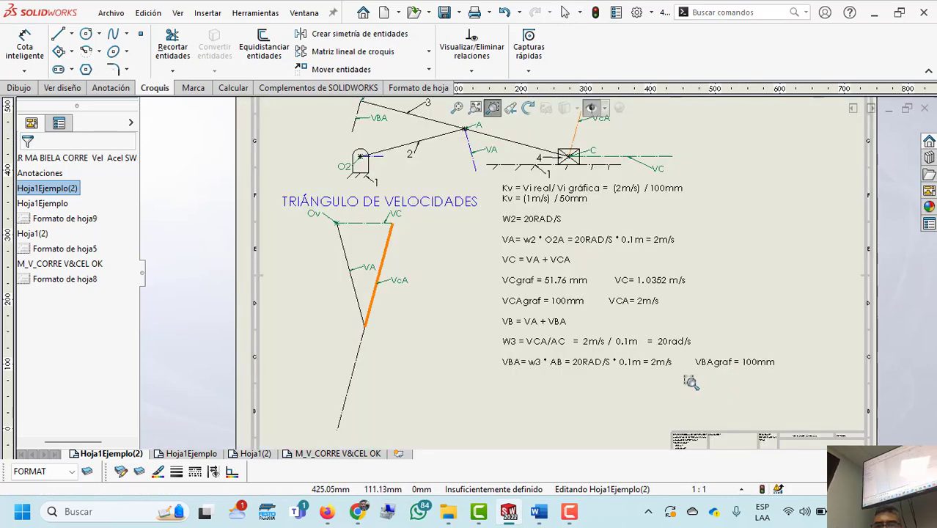
click(369, 121)
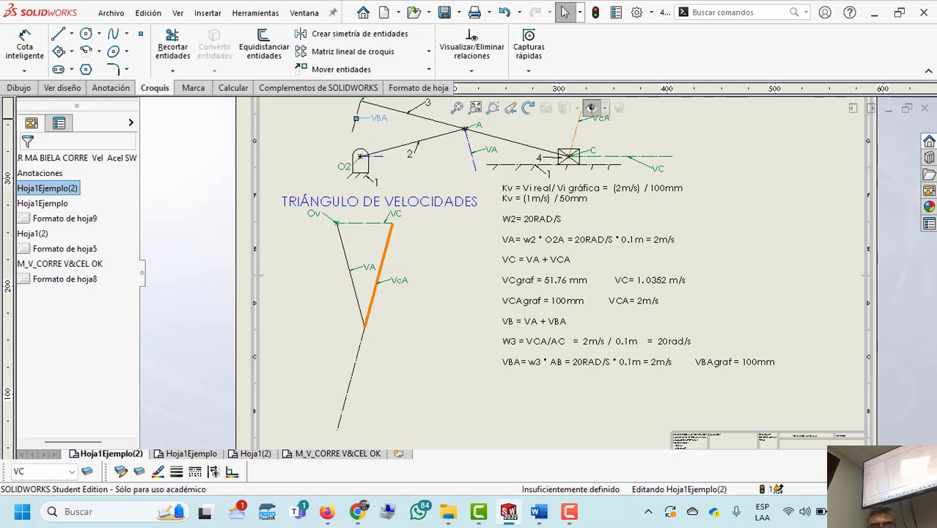
click(350, 386)
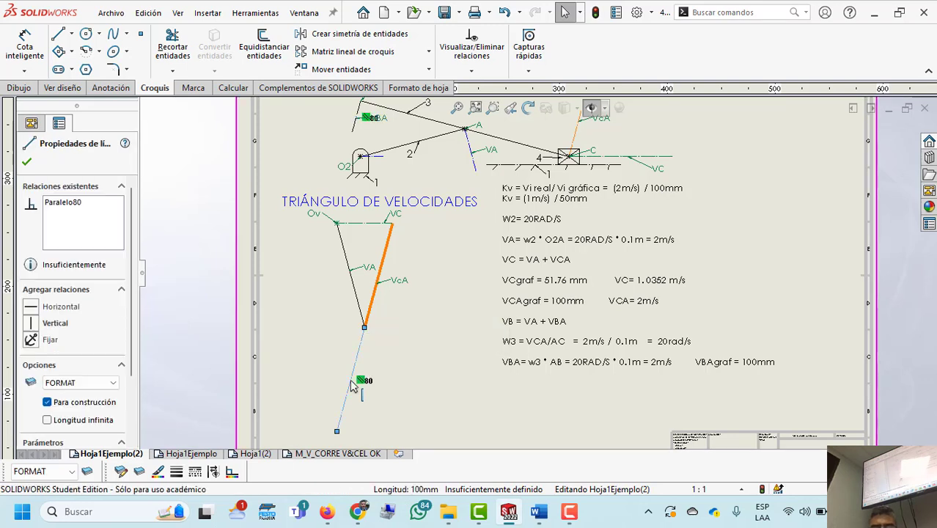
click(390, 339)
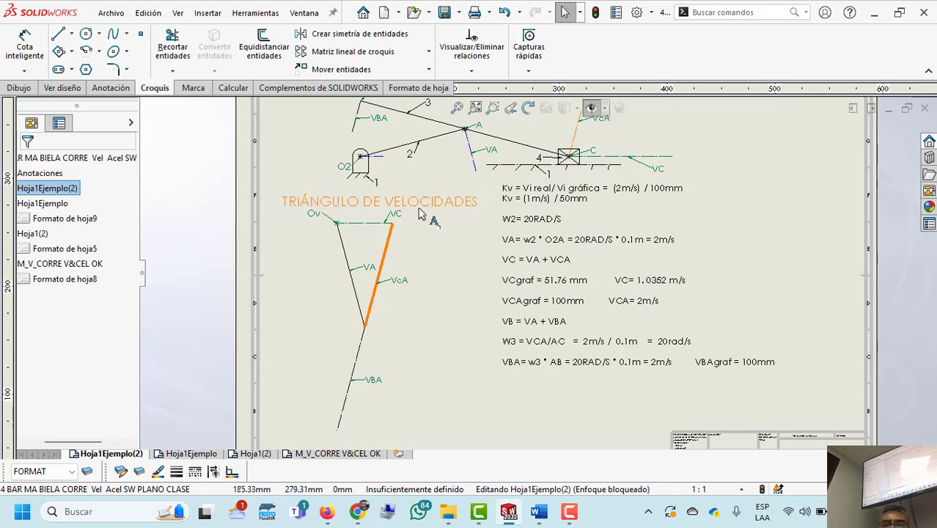
- Copy the mechanism's B label to the free lower end of the VBA centerline
middle_drag(445, 228, 446, 247)
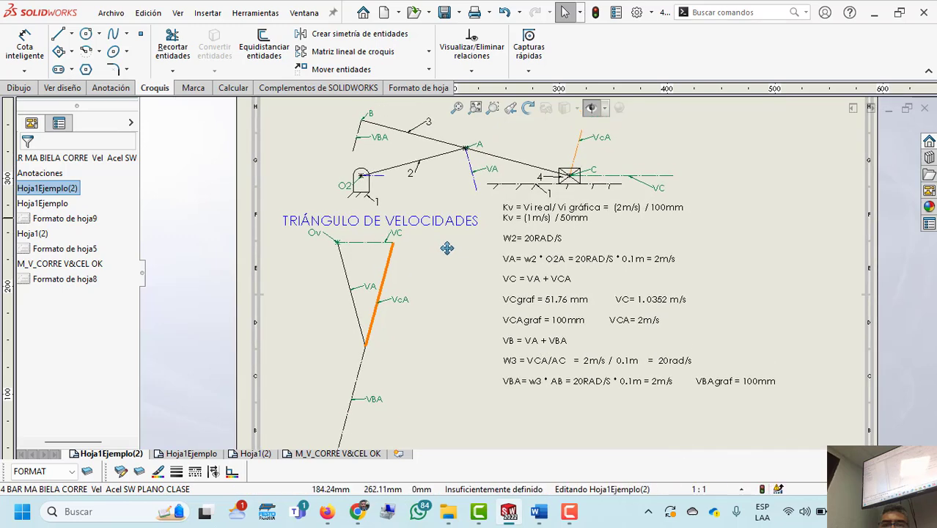
click(369, 116)
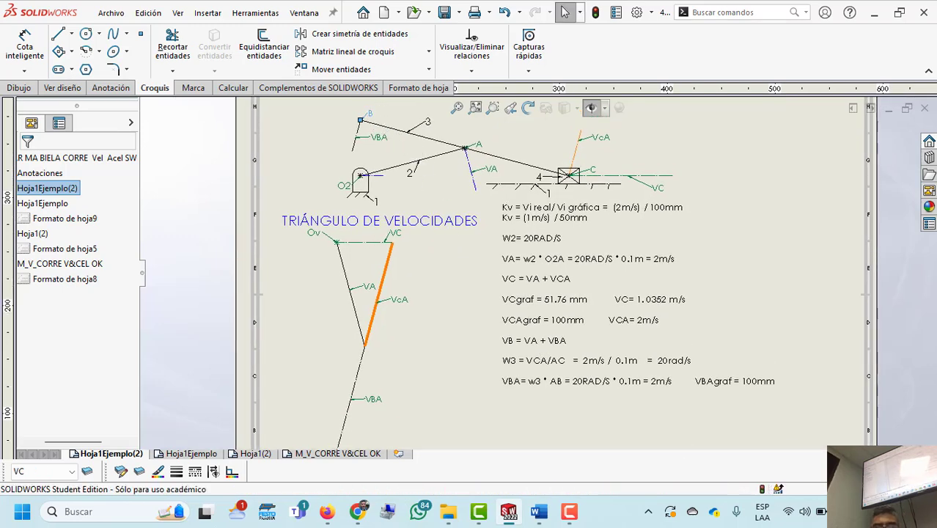
middle_drag(429, 324, 425, 304)
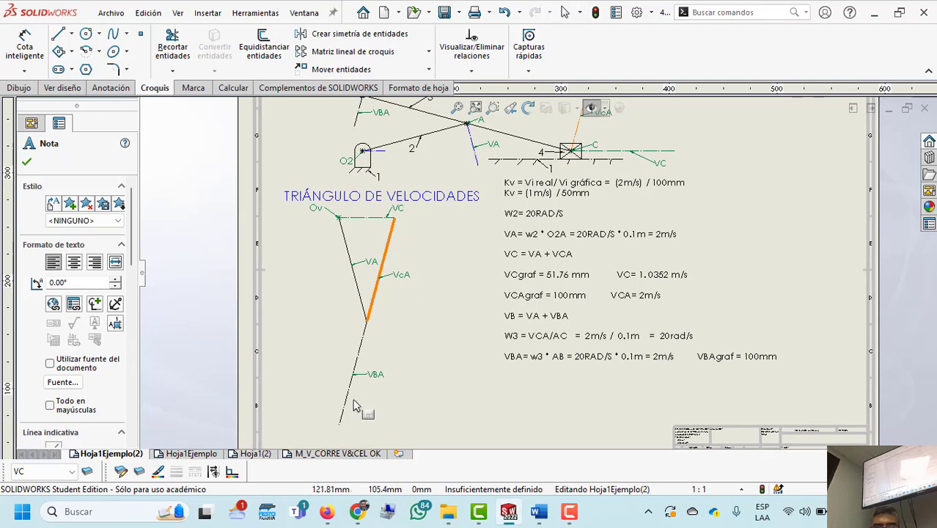
click(339, 425)
text(B)
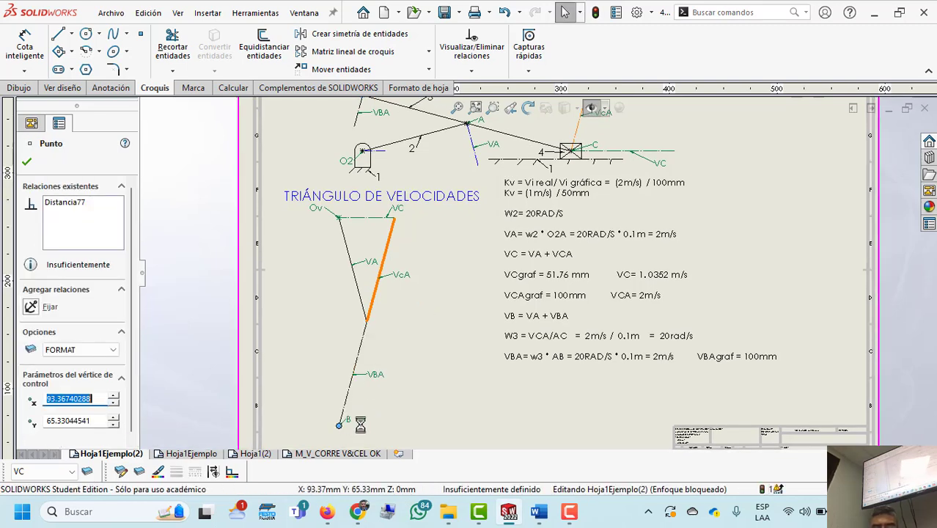
click(409, 412)
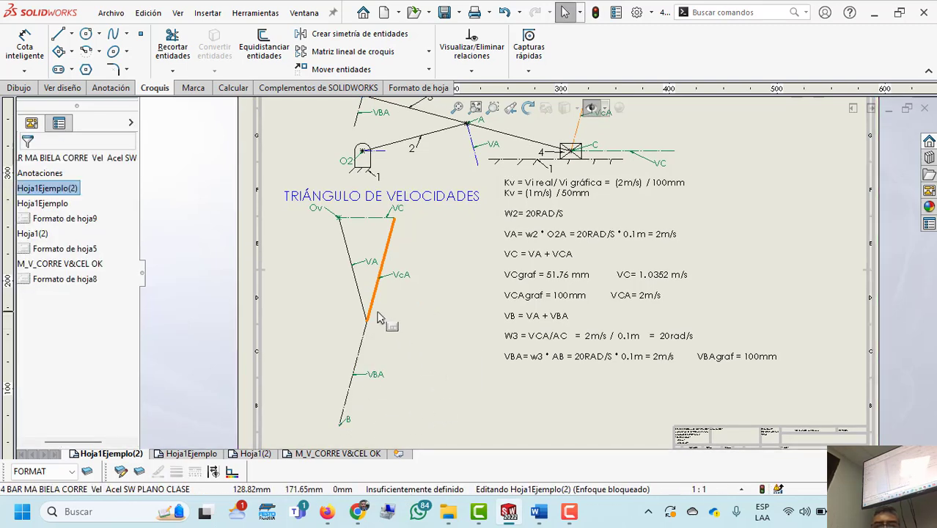
- Copy the mechanism's A label to the vertex where the VA, VCA and VBA lines meet
click(477, 125)
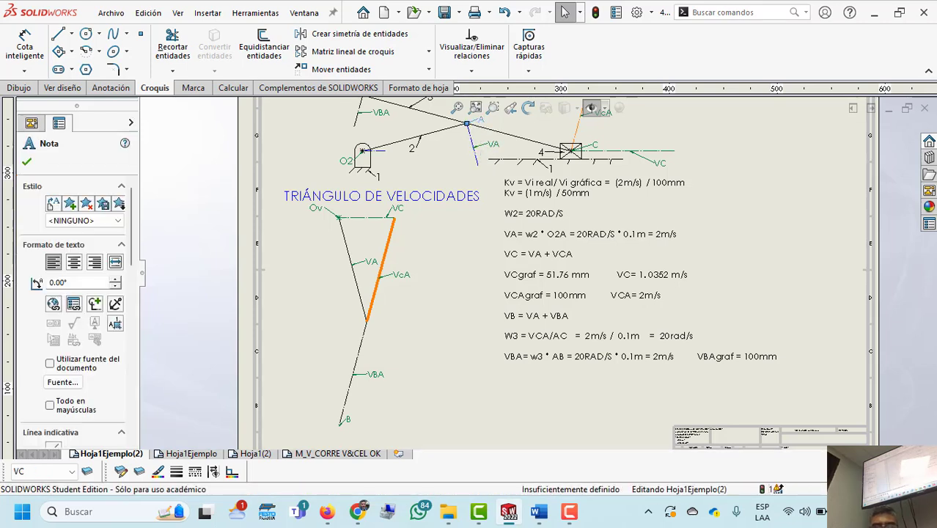
click(368, 322)
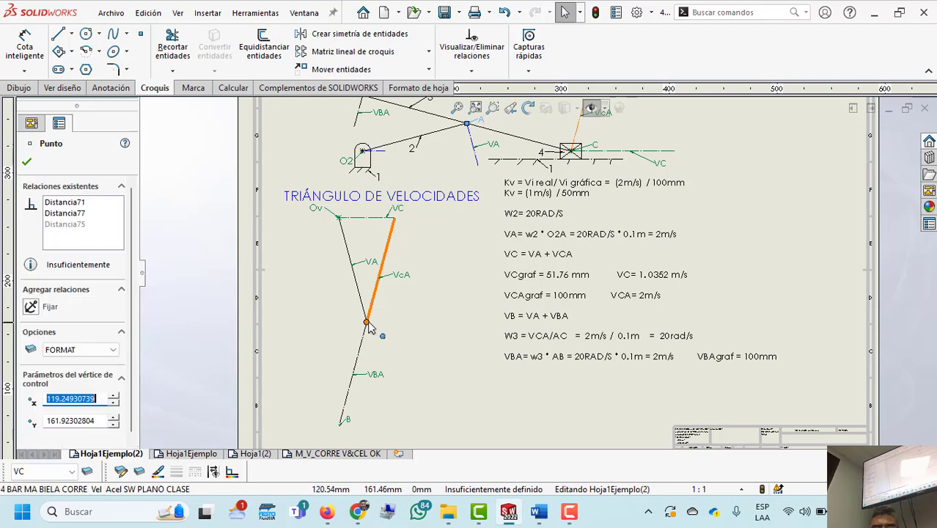
key(ctrl+v)
click(428, 362)
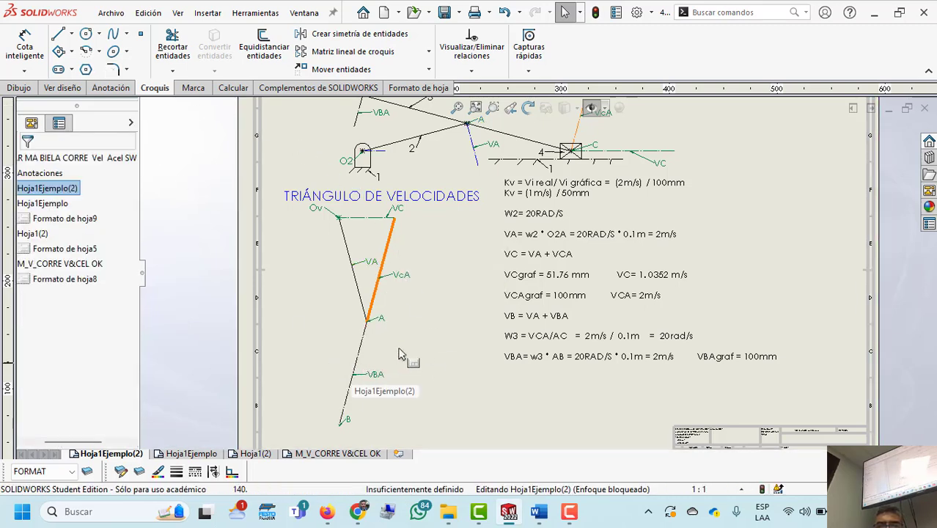
- Draw a solid line from the pole Ov to point B at the end of the VBA centerline
middle_drag(407, 360, 401, 366)
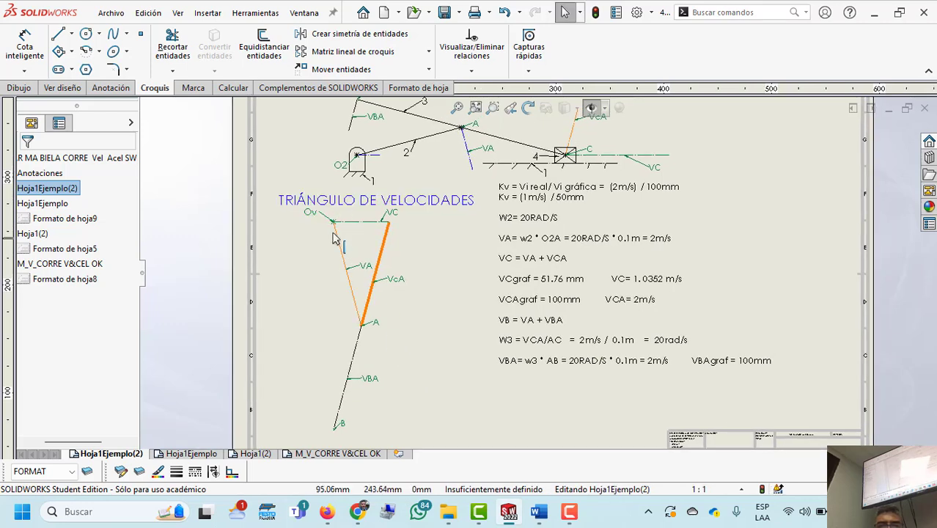
click(352, 127)
click(321, 156)
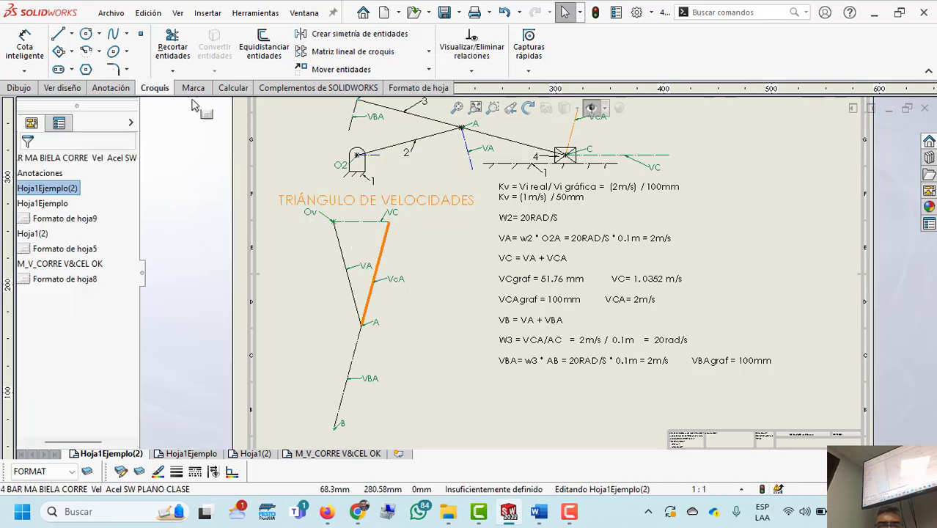
click(333, 222)
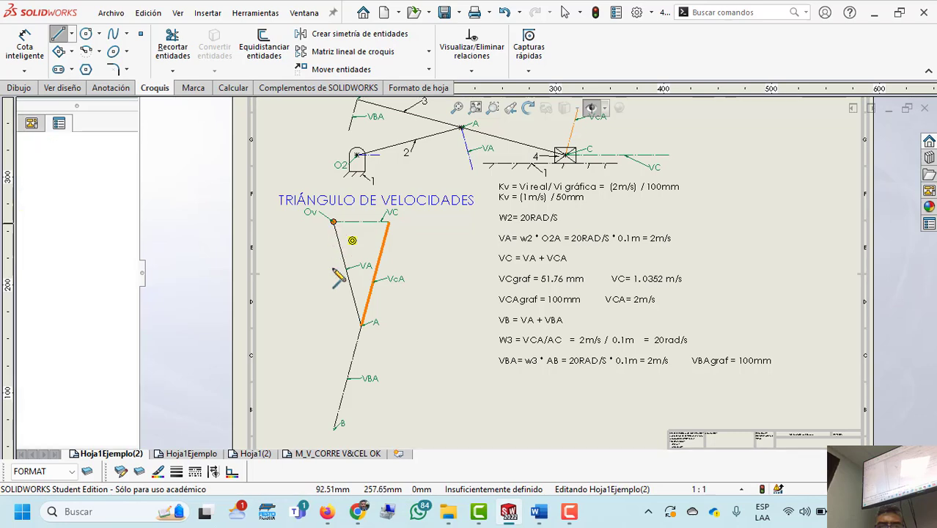
click(336, 431)
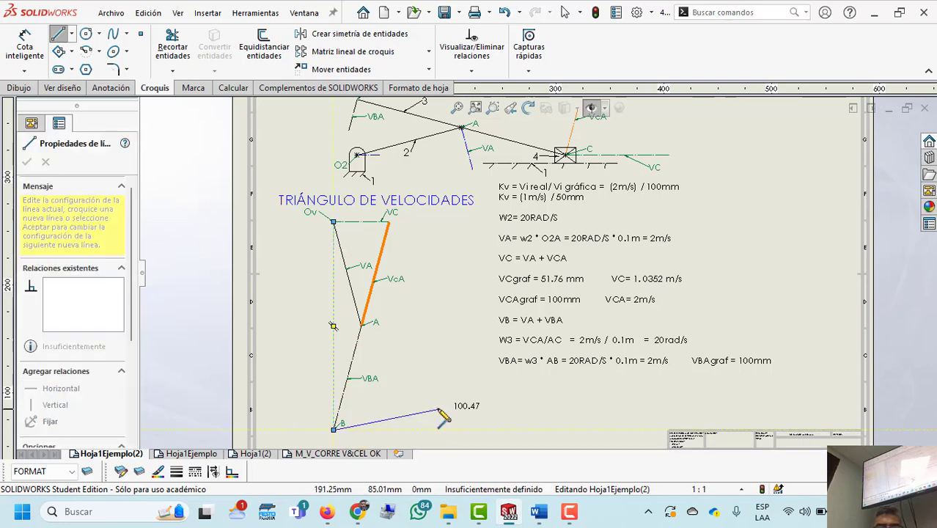
key(Escape)
key(Escape)
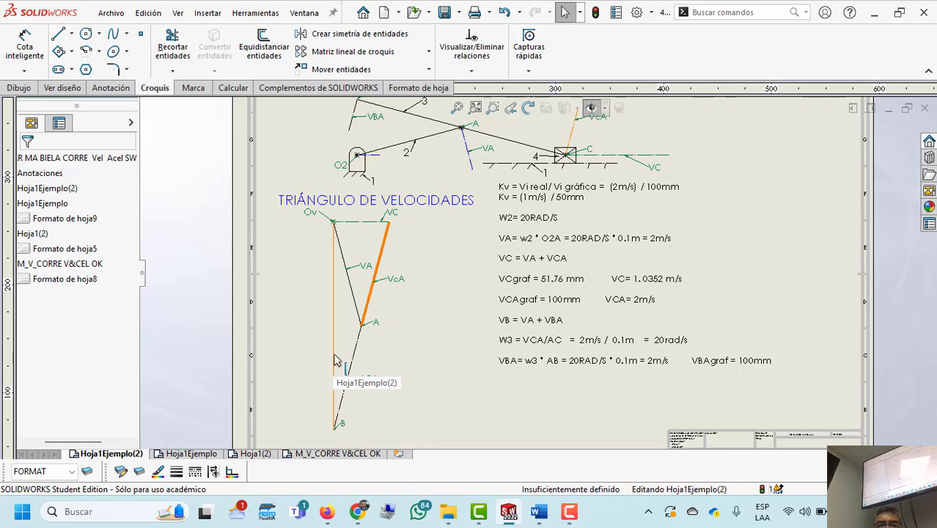
click(334, 356)
click(422, 380)
click(421, 387)
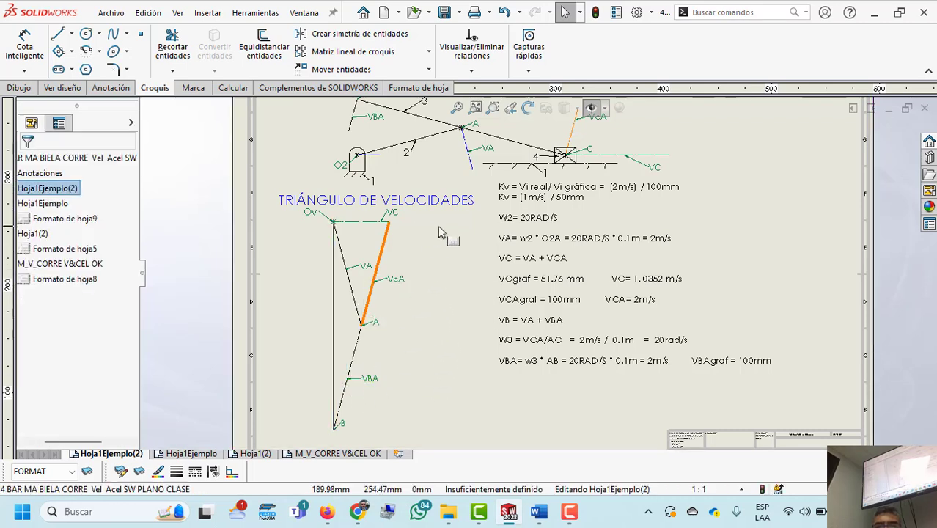
- Copy the mechanism's VA label onto the line from Ov to B and place its text outside the triangle
middle_drag(448, 237, 439, 254)
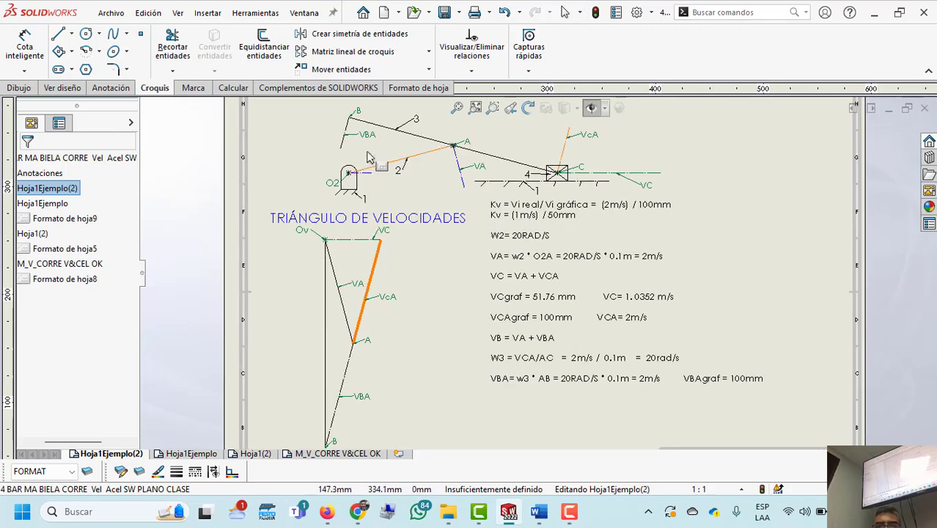
click(476, 169)
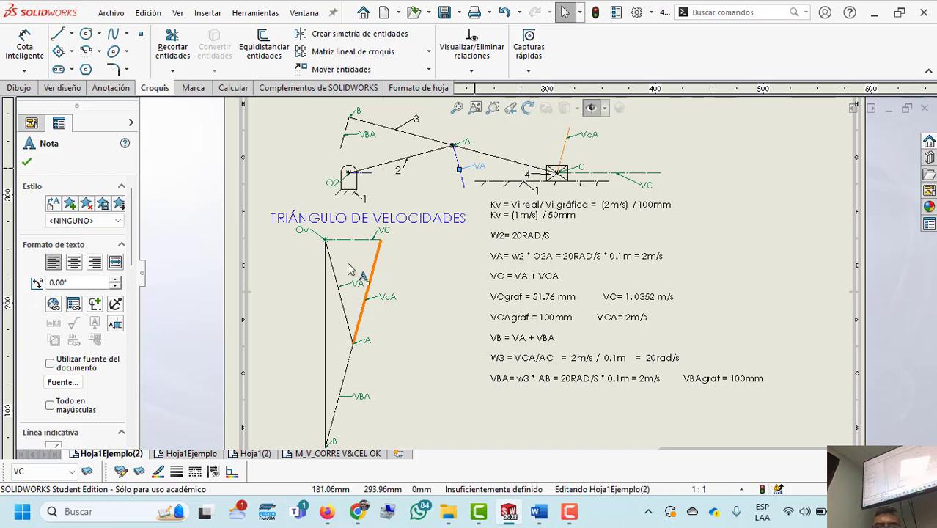
click(324, 354)
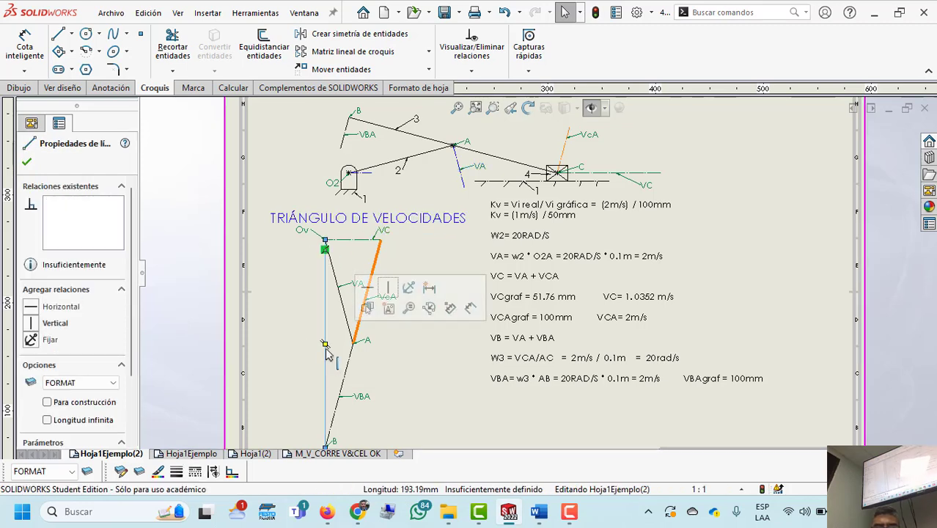
key(ctrl+v)
drag(343, 345, 301, 345)
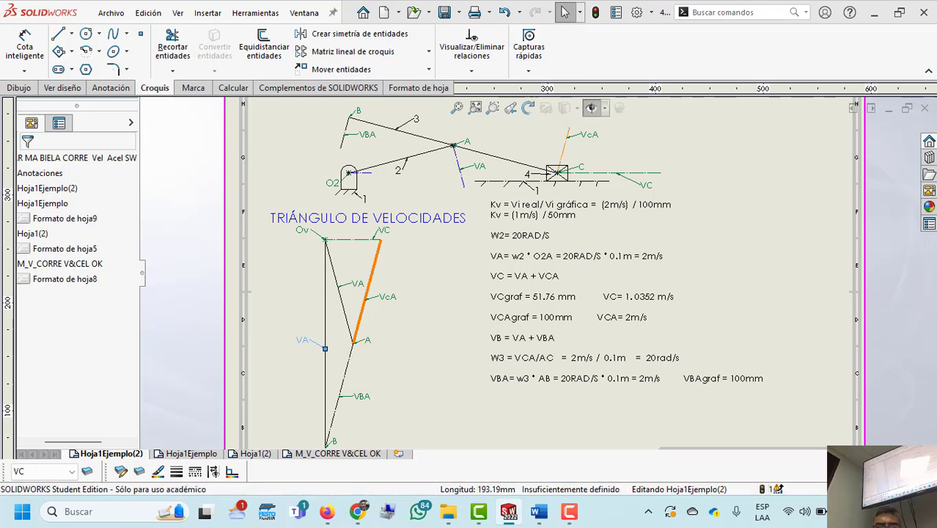
- Change the text of the copied label on the Ov-to-B line to VB
click(302, 340)
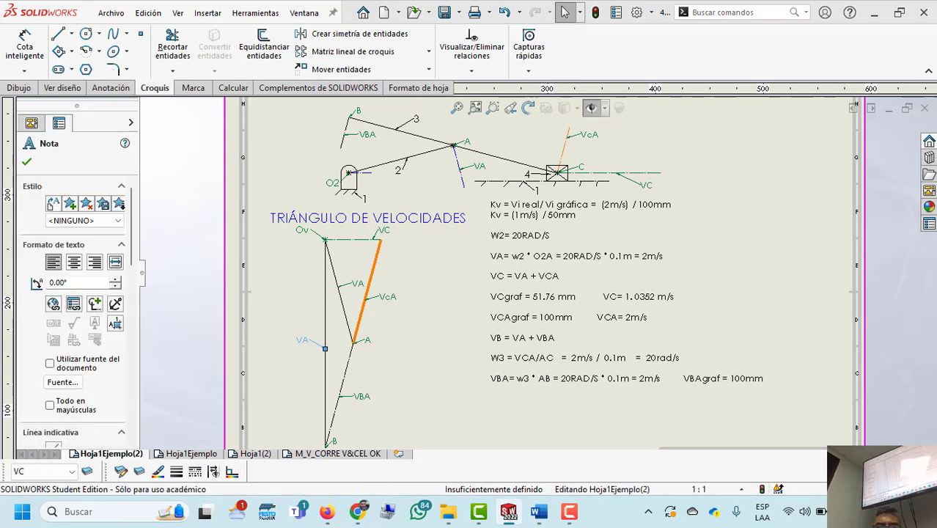
double_click(303, 341)
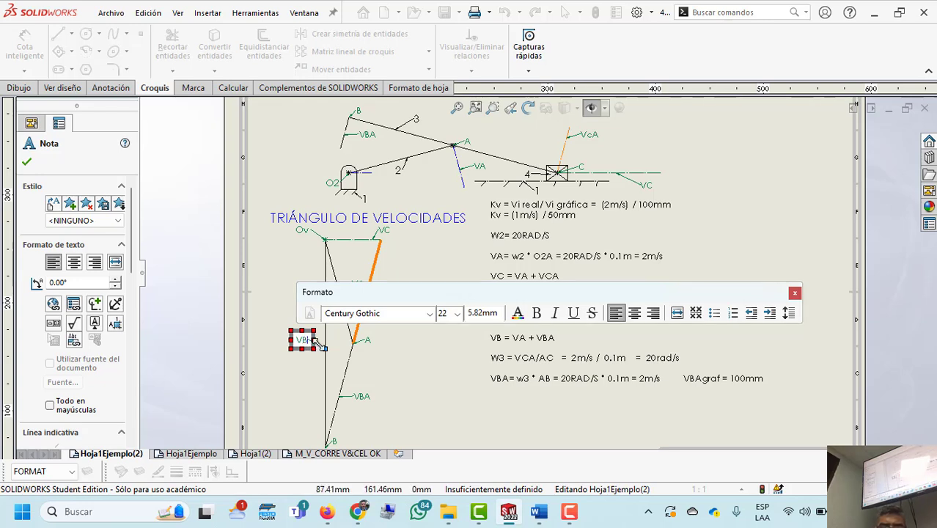
click(403, 390)
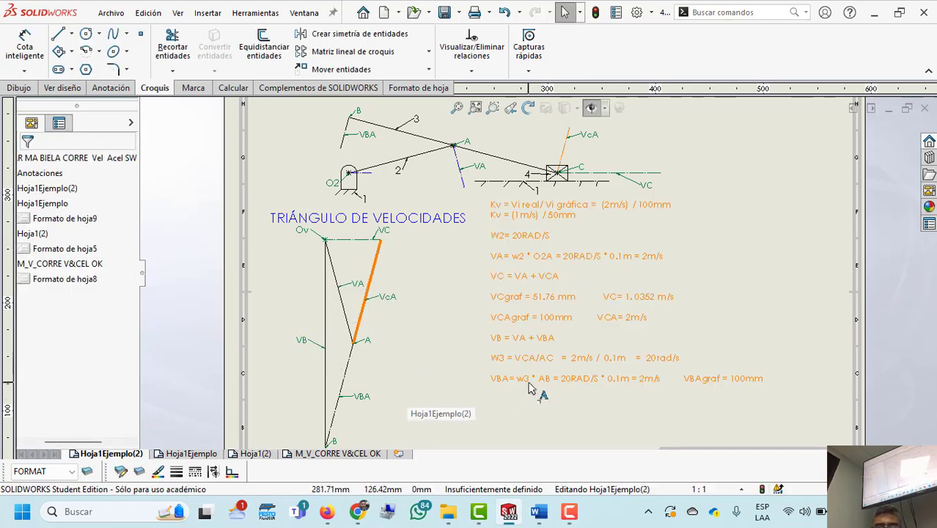
- Read the length of the Ov-to-B line and add it to the calculation note as a new line "VB graf = 193.185 mm"
click(326, 334)
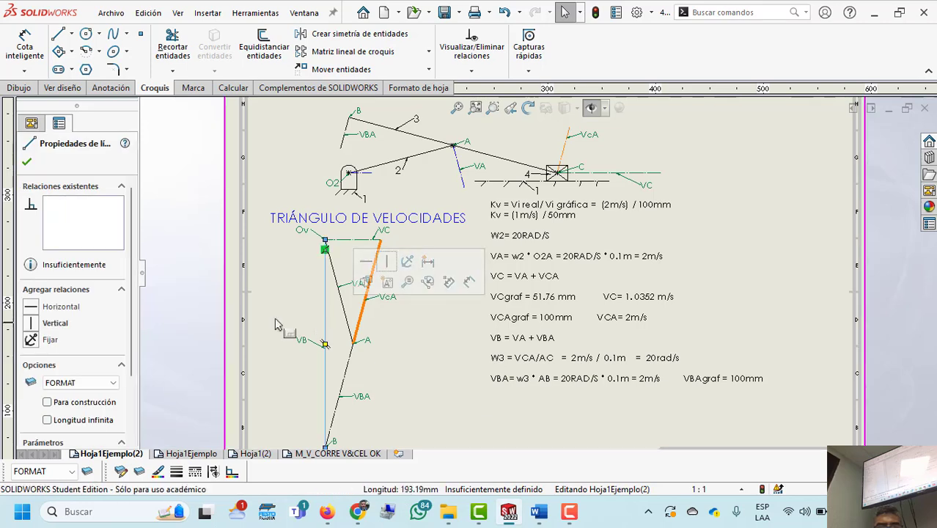
scroll(88, 337, down, 3)
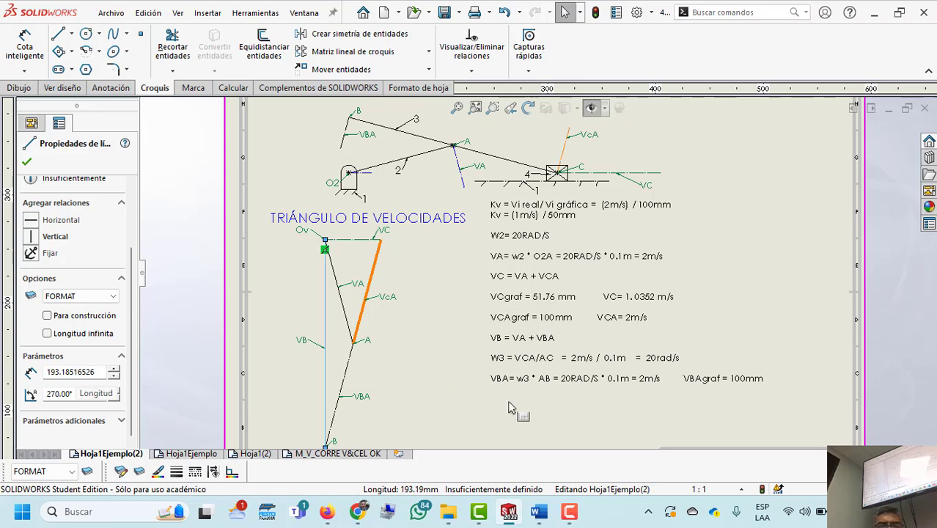
double_click(527, 384)
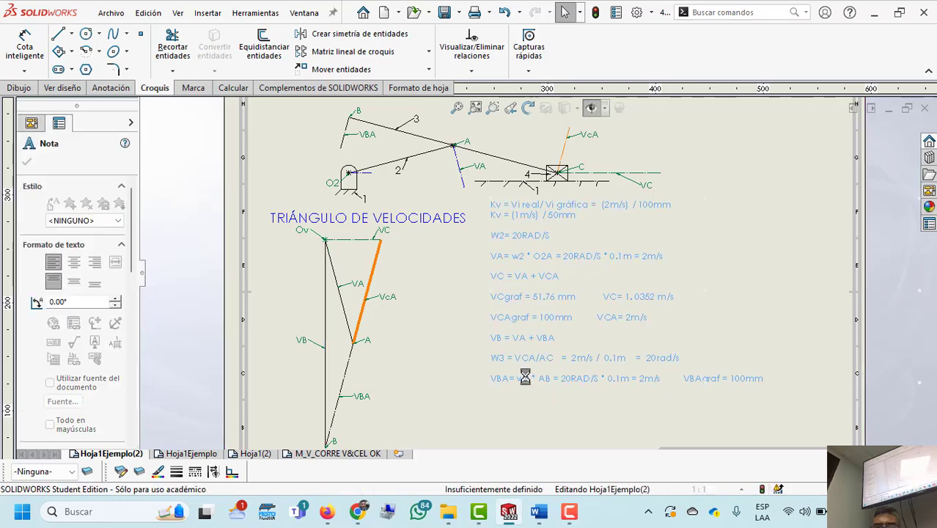
click(780, 380)
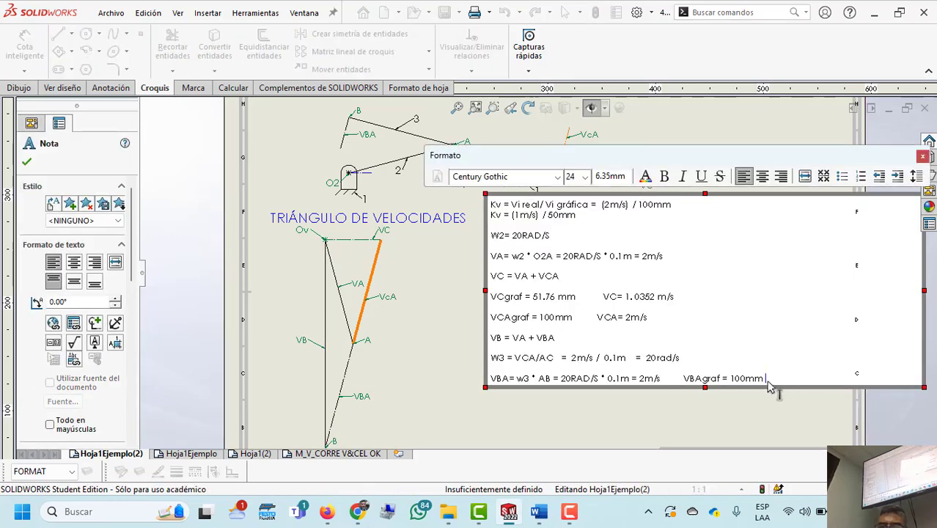
key(Return)
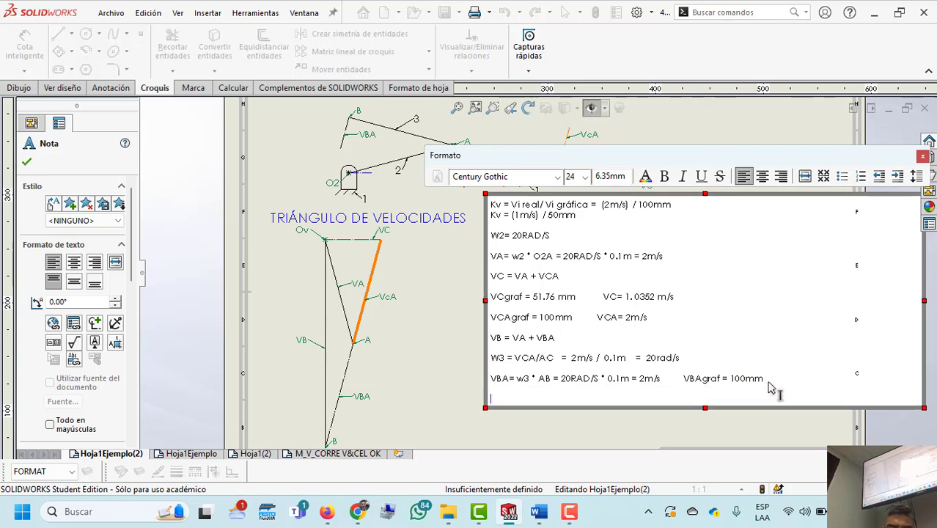
text(VB g)
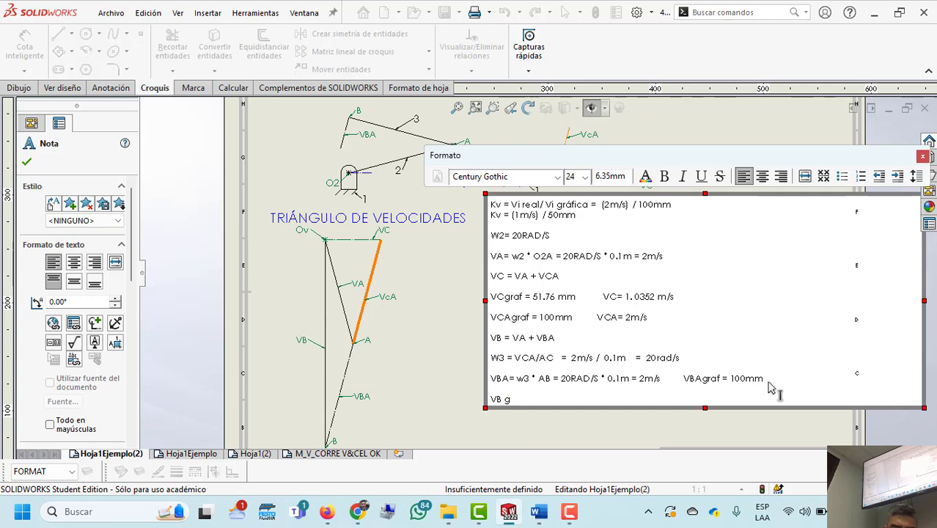
text(raf = 193.185 mm)
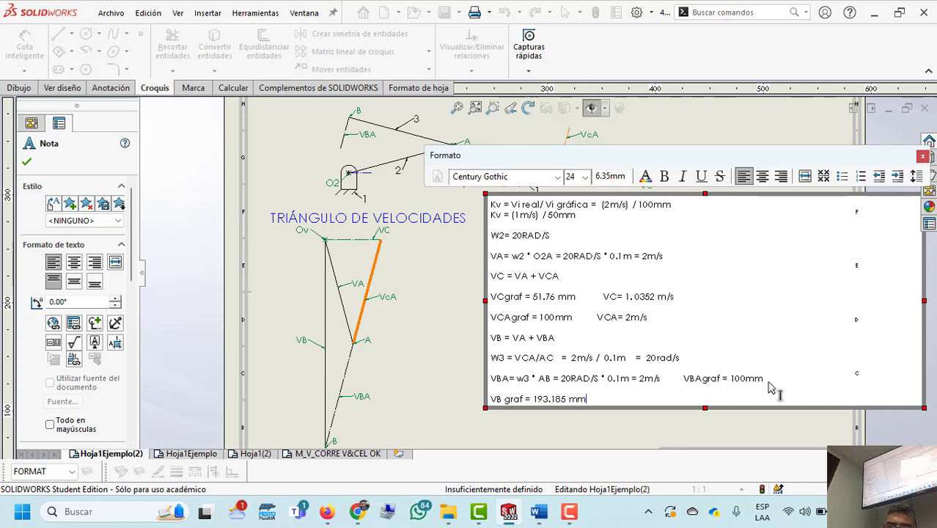
- Add "VB= 3,864 m/s" after the VB graf value and finish editing the note
text(     V)
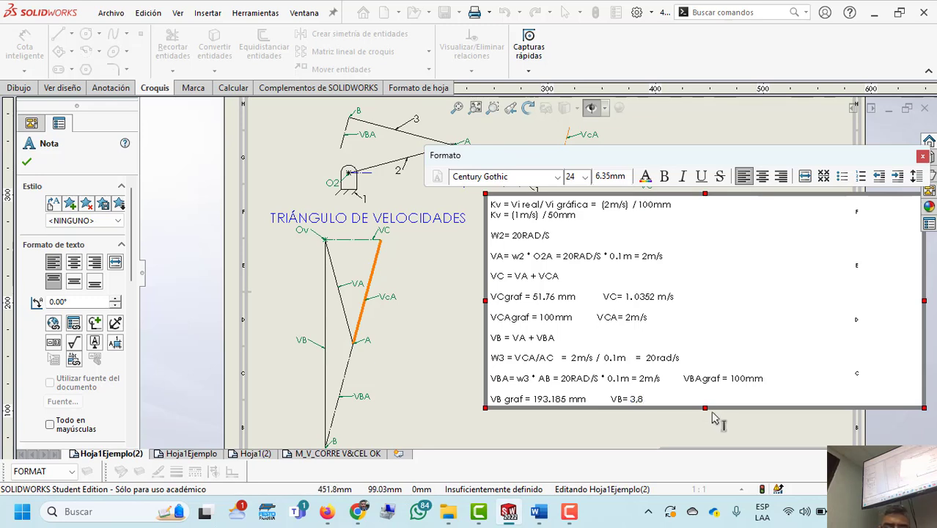
text(64)
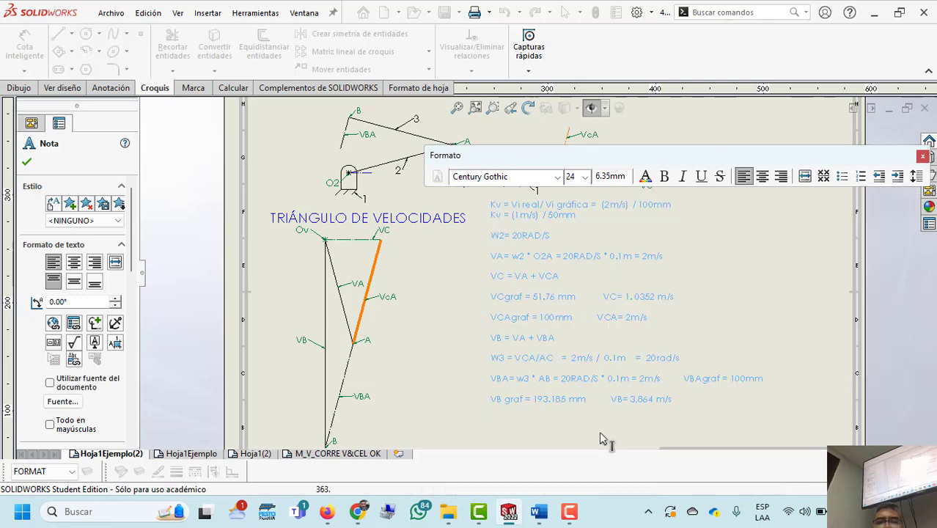
click(619, 437)
- Collapse the CommandManager to give the drawing more room
middle_drag(434, 363, 437, 360)
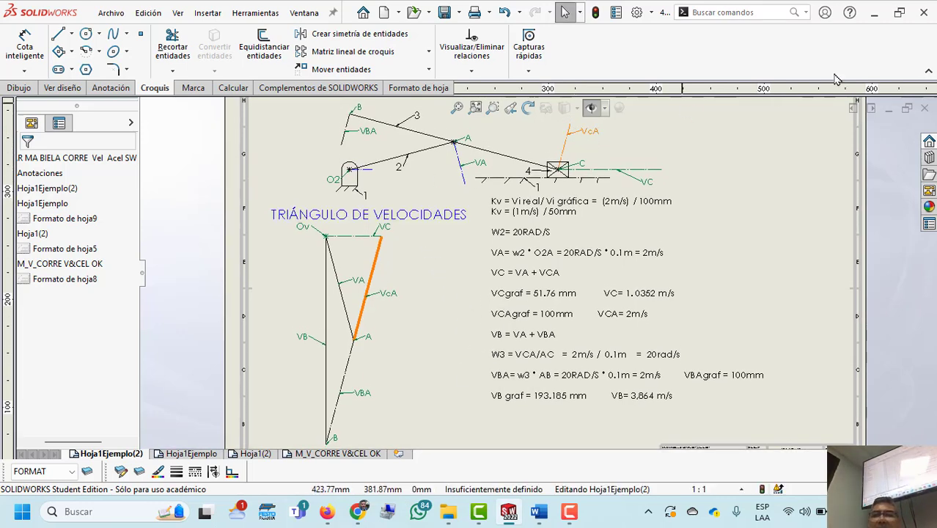
click(928, 76)
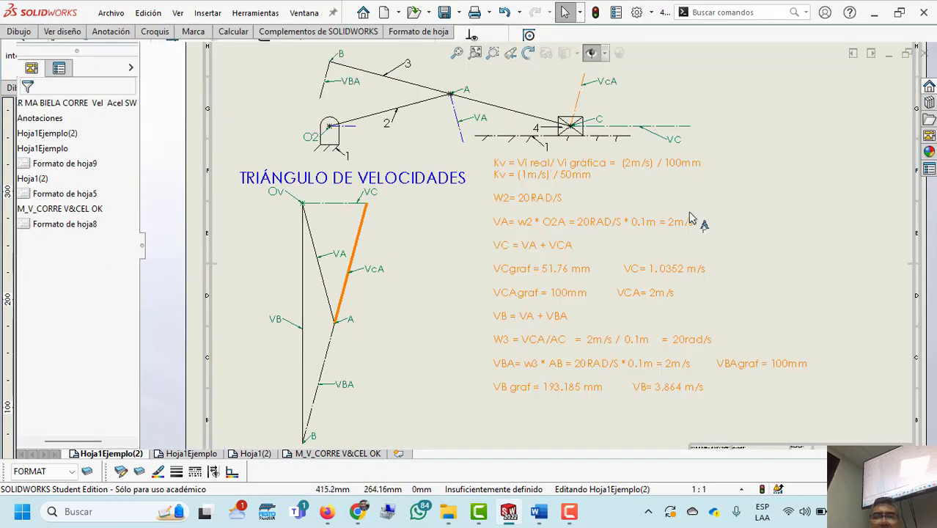